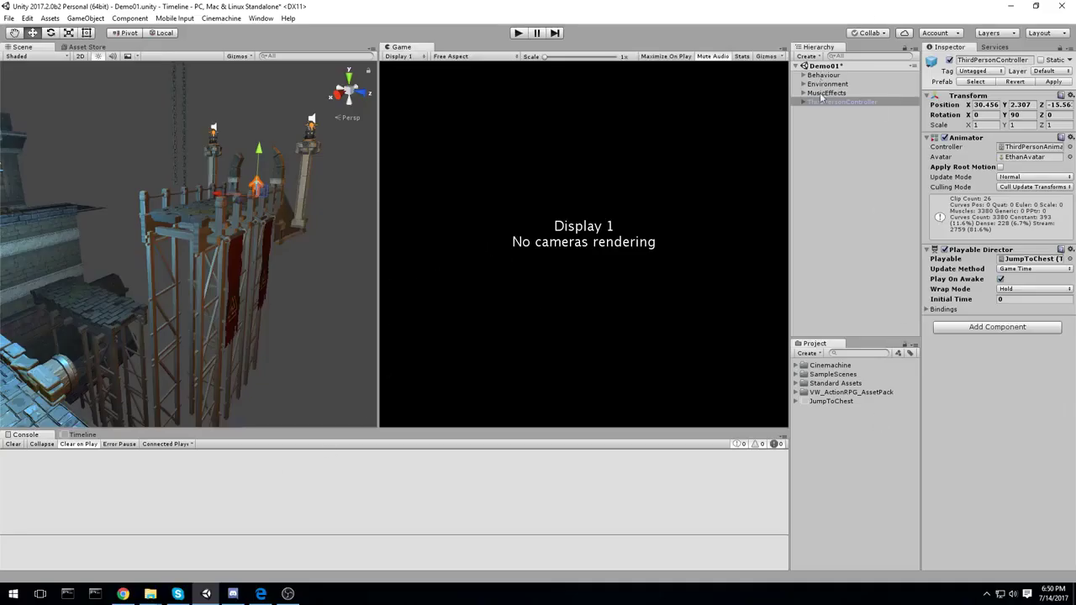
Orbit the Scene view around the scaffolding tower and bring up the Window menu
alt+drag(274, 235, 243, 229)
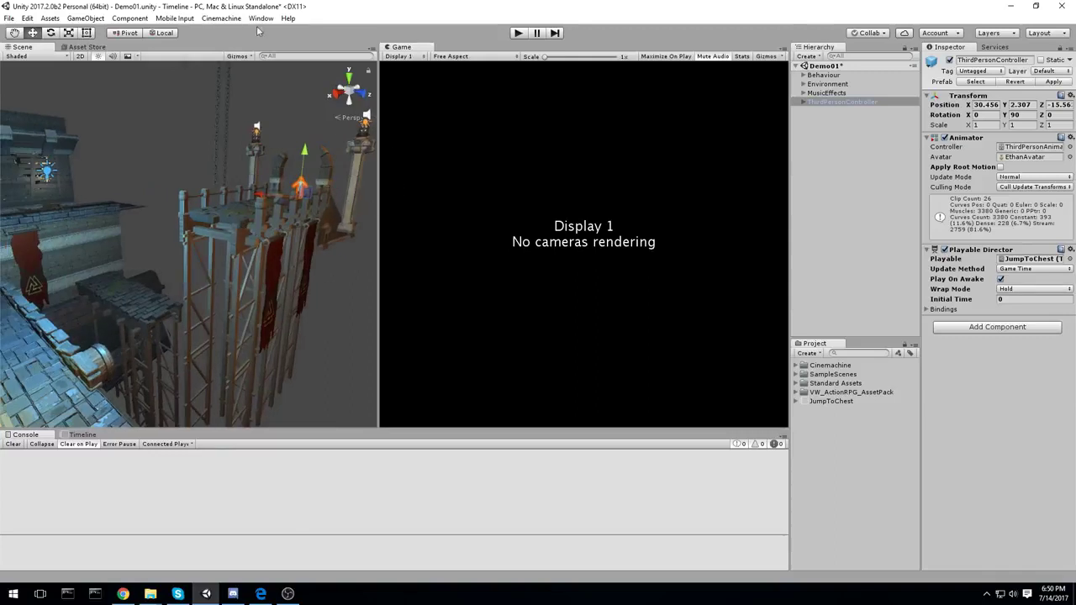
click(261, 17)
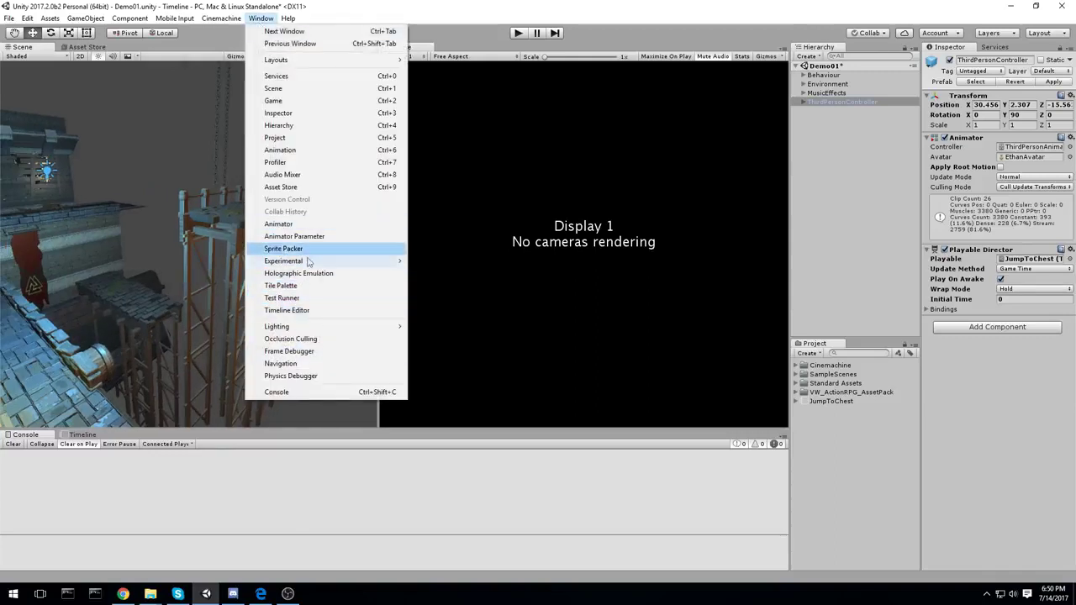
Open the Timeline editor and play the JumpToChest preview, looking into the dungeon
click(296, 311)
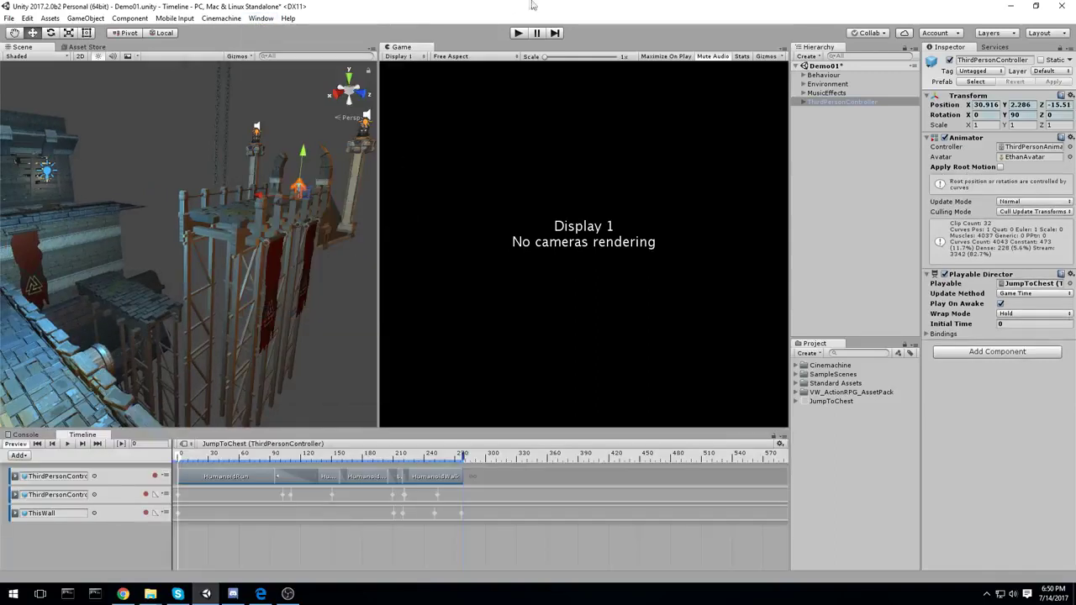
click(67, 444)
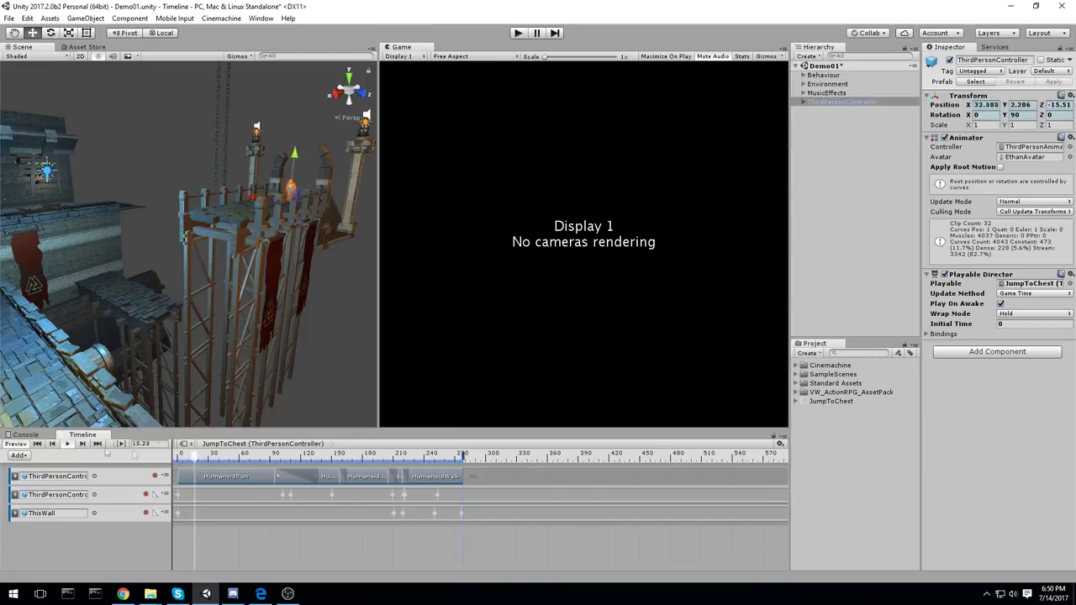
right_drag(317, 275, 303, 351)
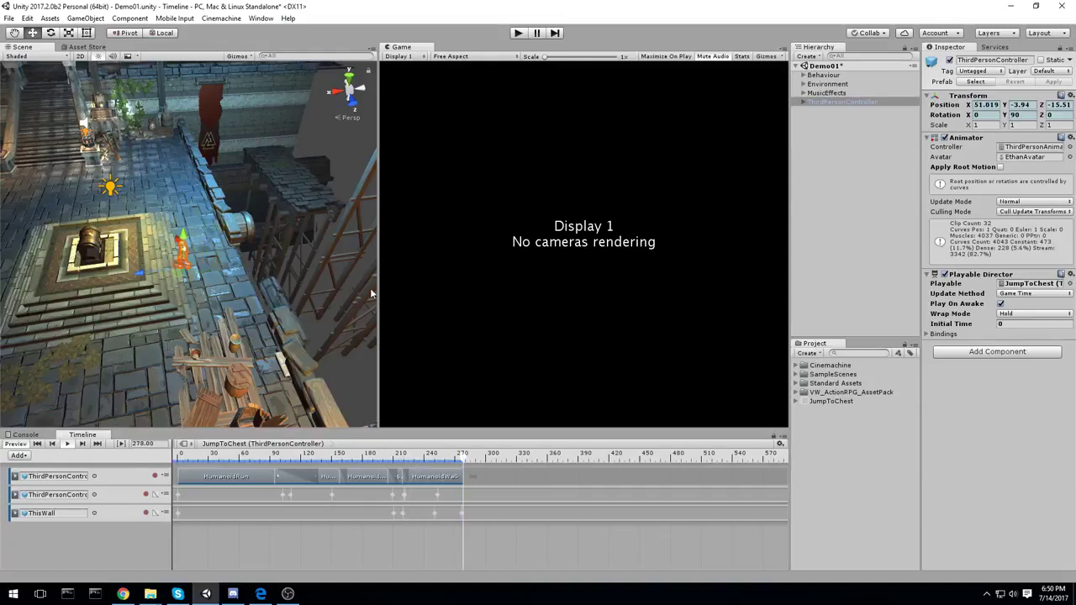
Scrub JumpToChest back to frame 0, orbit around the tower, and deselect ThirdPersonController
drag(262, 460, 179, 460)
right_drag(179, 381, 284, 304)
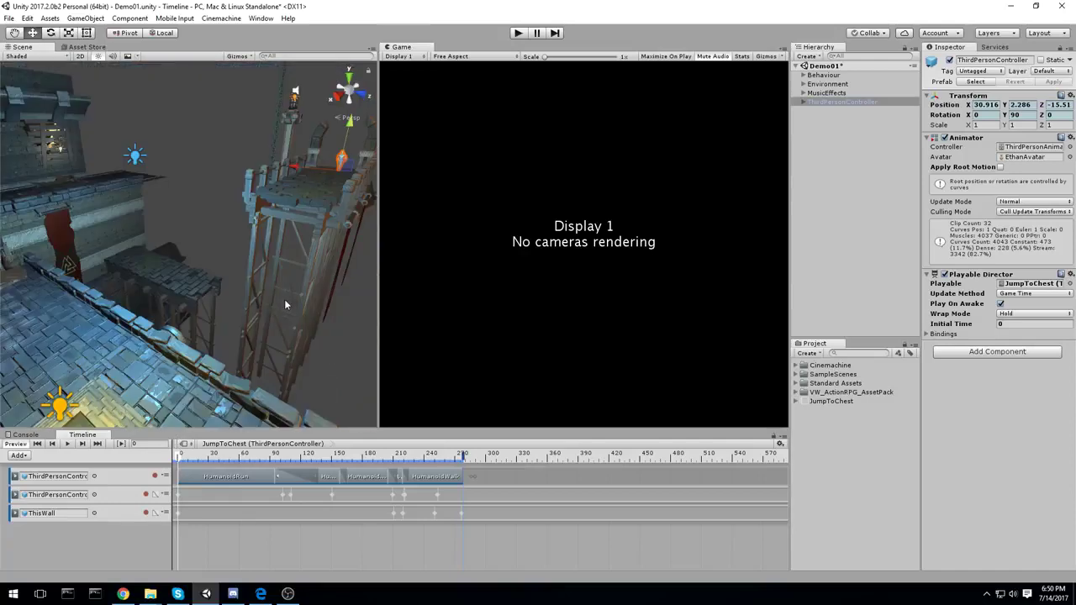
right_drag(284, 304, 294, 263)
click(302, 291)
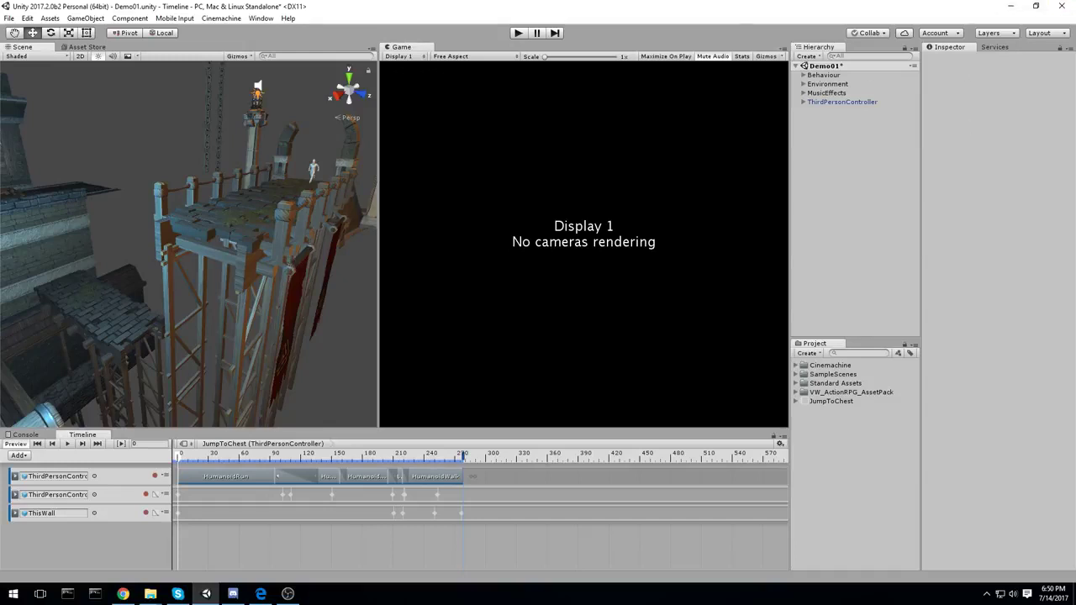
key(alt+Tab)
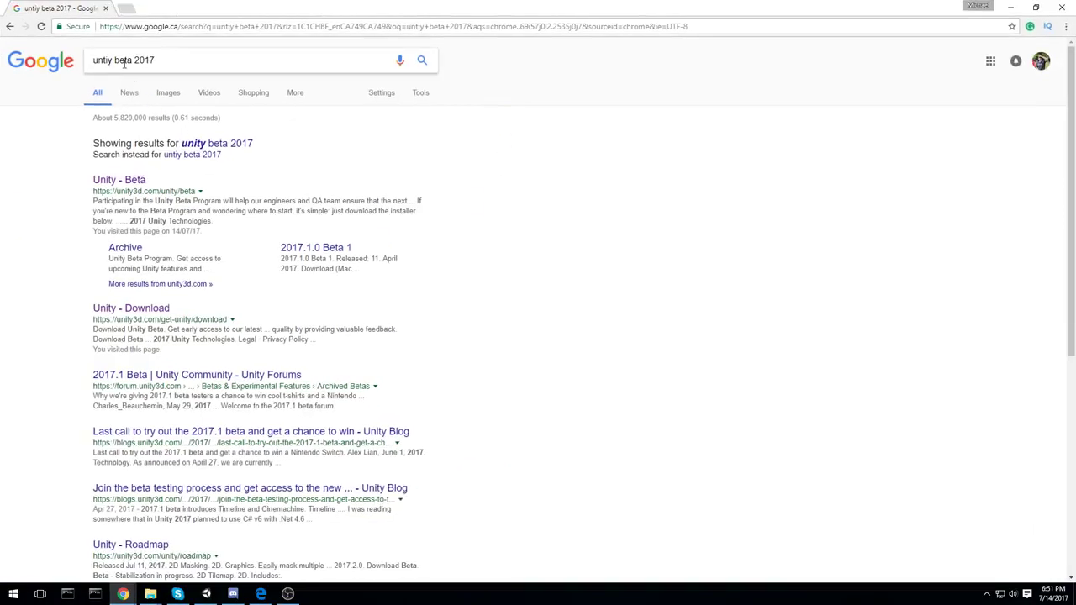
Open the 'Unity - Beta' result from the Unity beta 2017 search
click(129, 185)
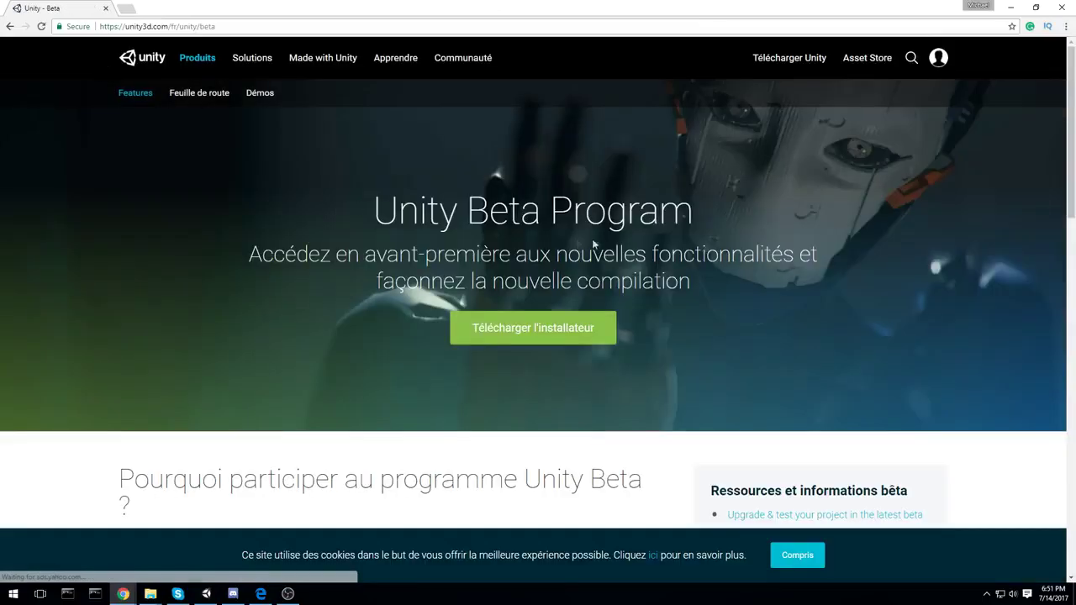
drag(223, 26, 179, 26)
click(316, 202)
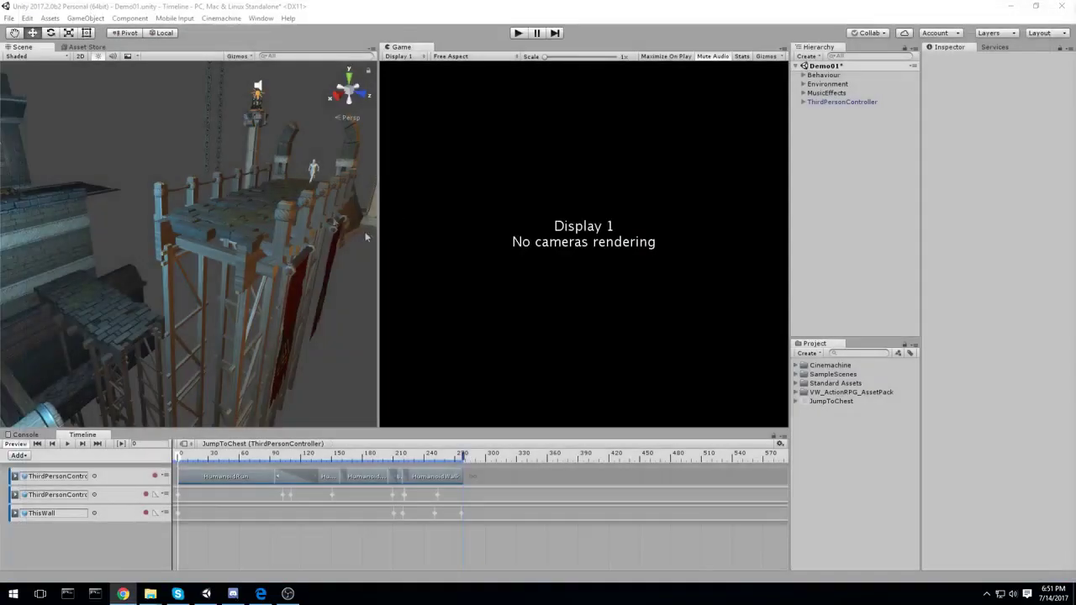
Back in Unity, open the Asset Store on the free Cinemachine package page
click(481, 109)
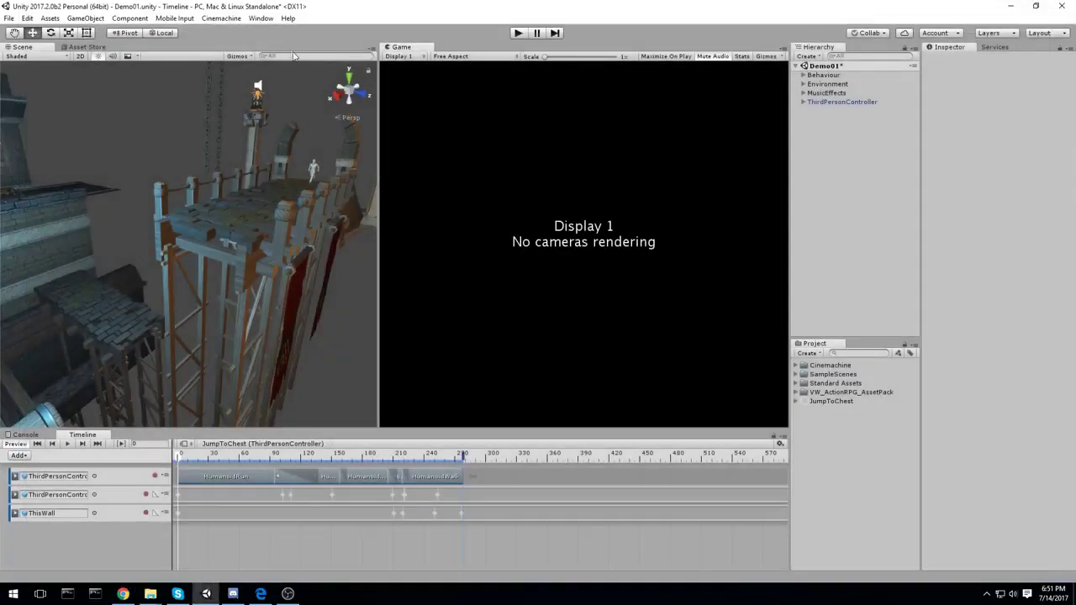
click(261, 18)
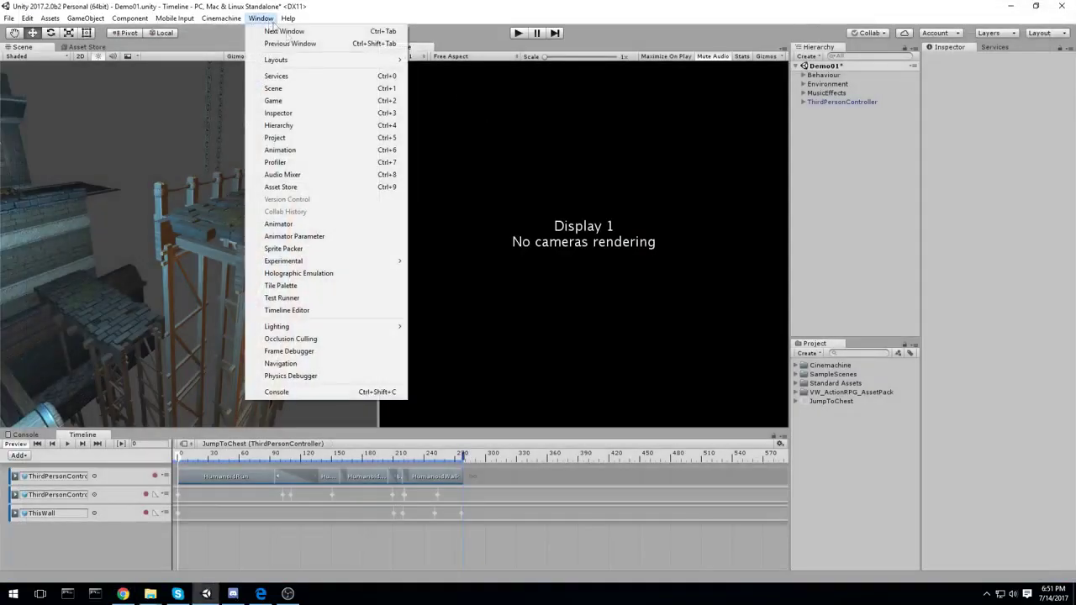
click(309, 188)
scroll(92, 252, down, 3)
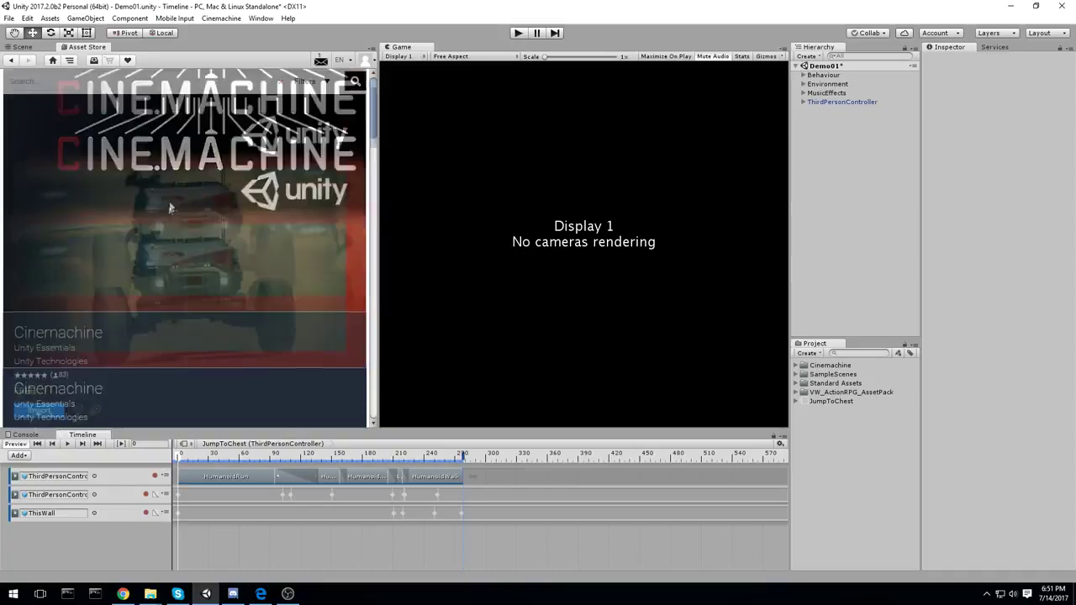
Resize the Asset Store panel to read the Cinemachine page, then close it
drag(376, 194, 521, 223)
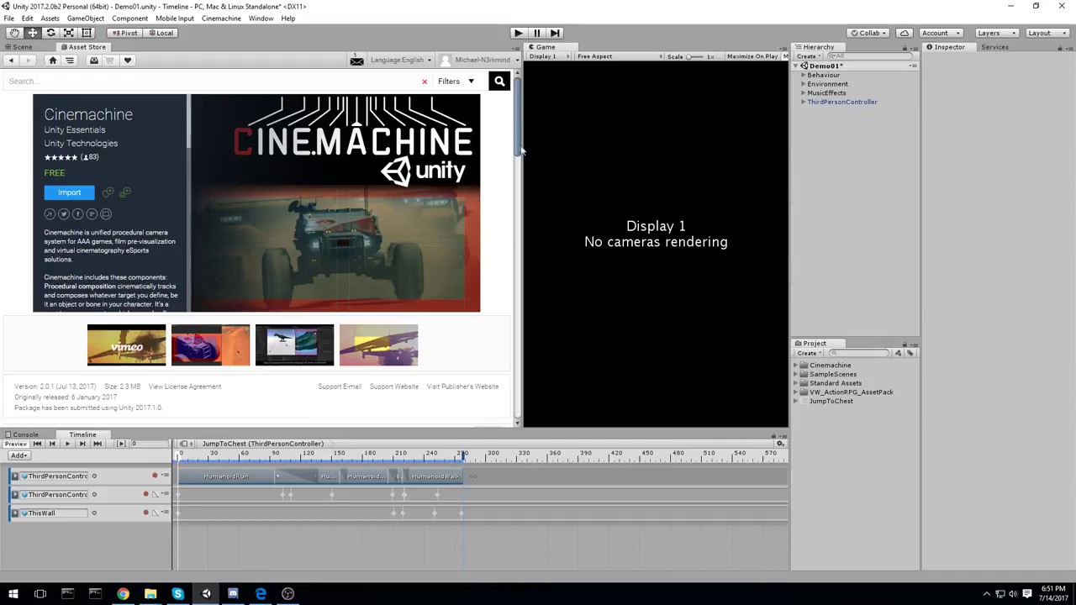
drag(521, 148, 412, 147)
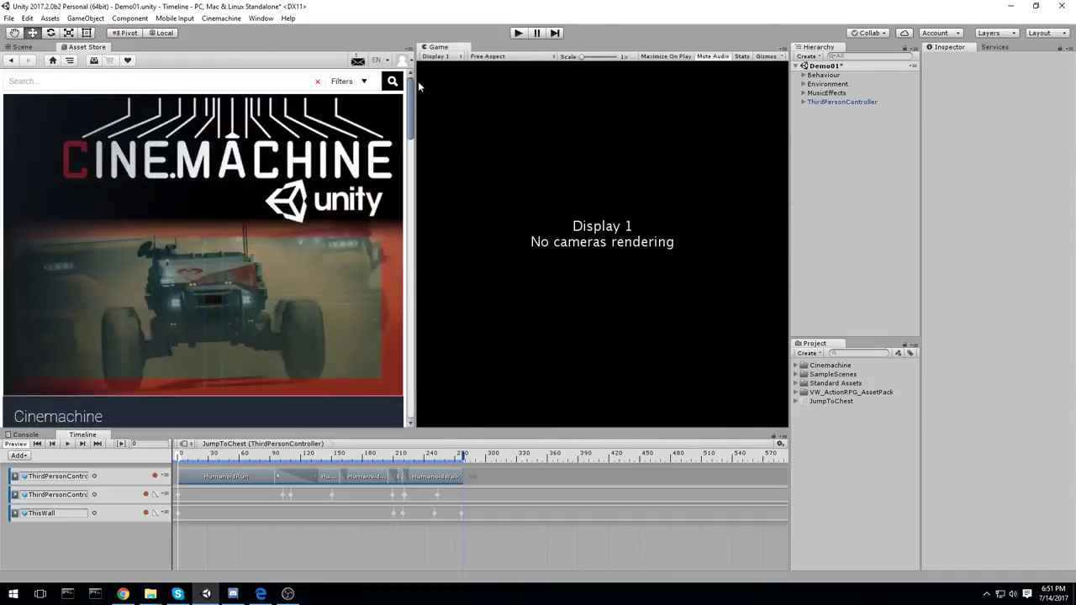
drag(414, 84, 360, 84)
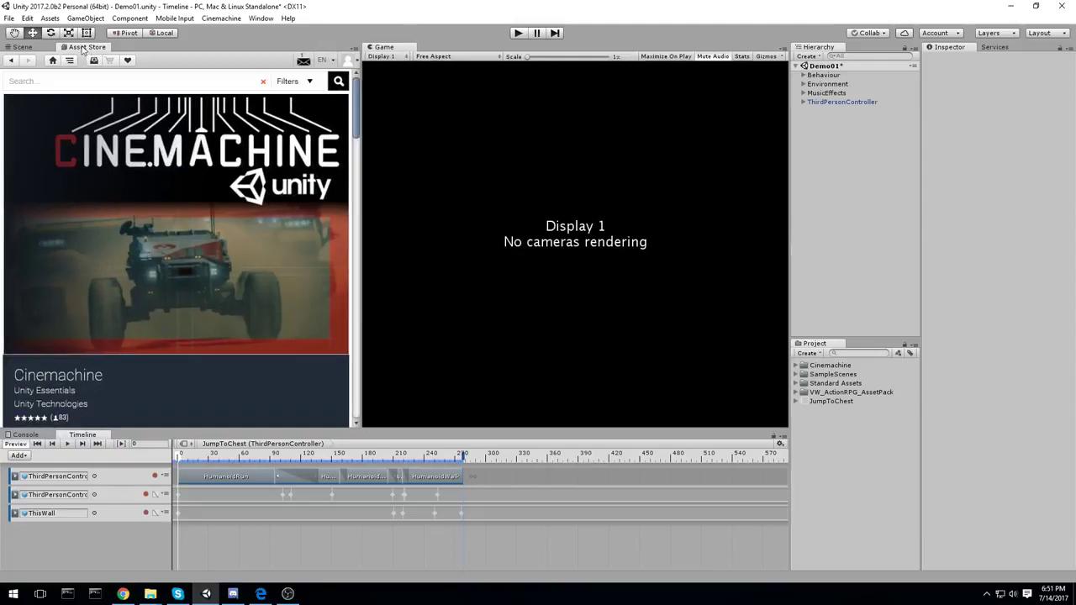
middle_click(82, 48)
click(829, 365)
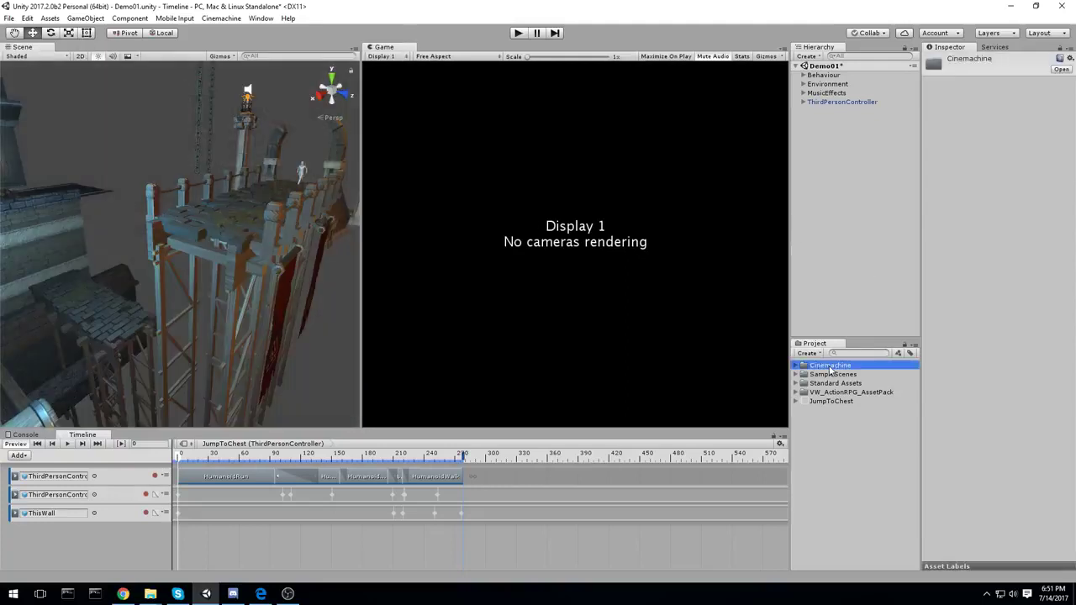
Expand and collapse the Cinemachine folder in the Project window
click(799, 366)
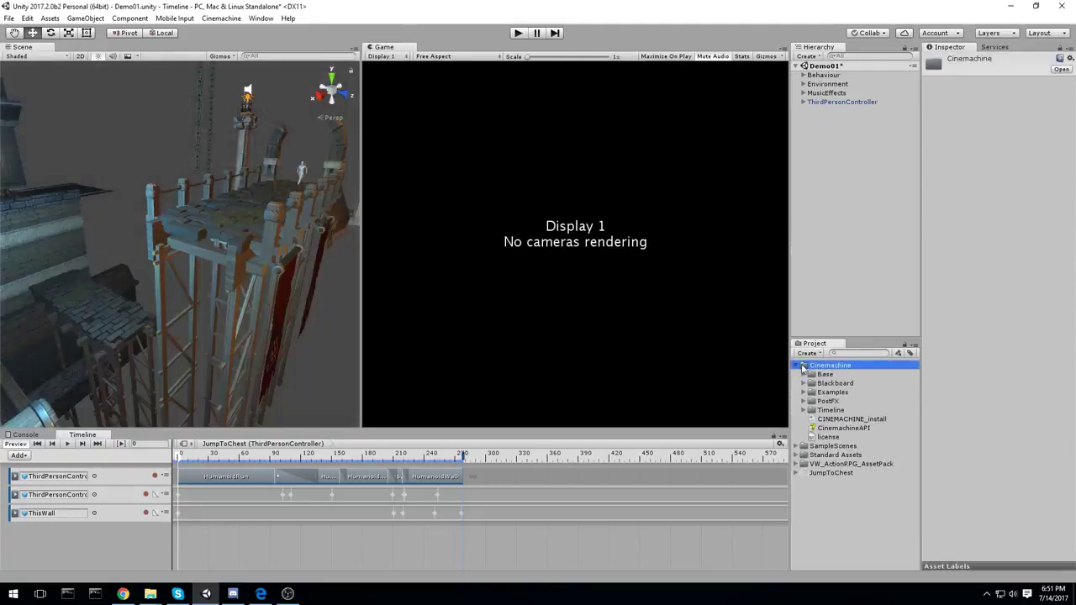
click(797, 368)
click(454, 273)
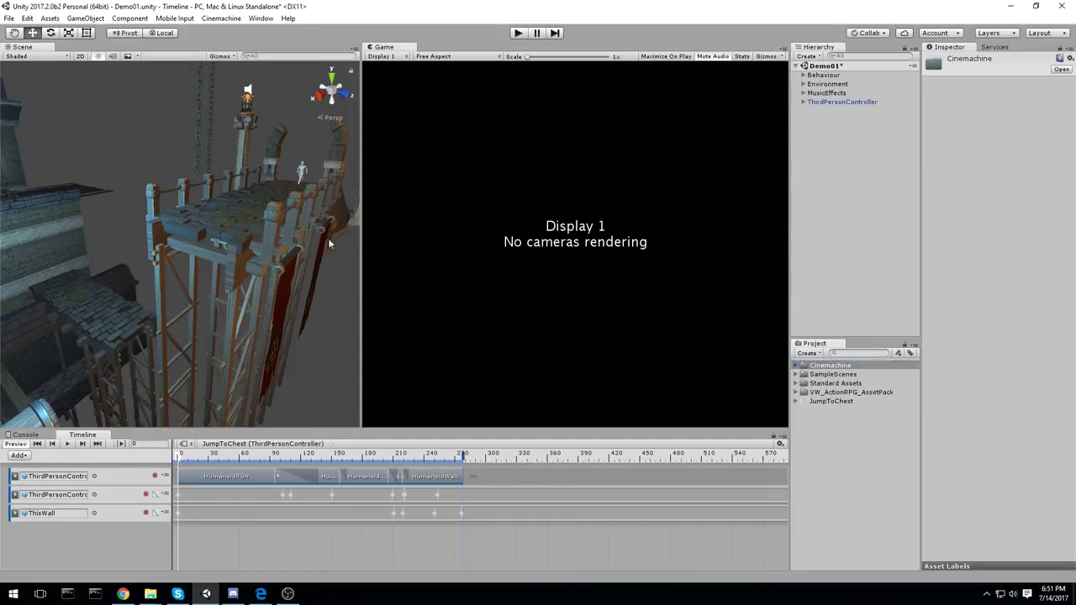
Widen the Scene view and orbit and zoom in on the scaffolding
drag(363, 141, 454, 143)
alt+drag(277, 286, 367, 328)
click(351, 338)
scroll(348, 340, up, 6)
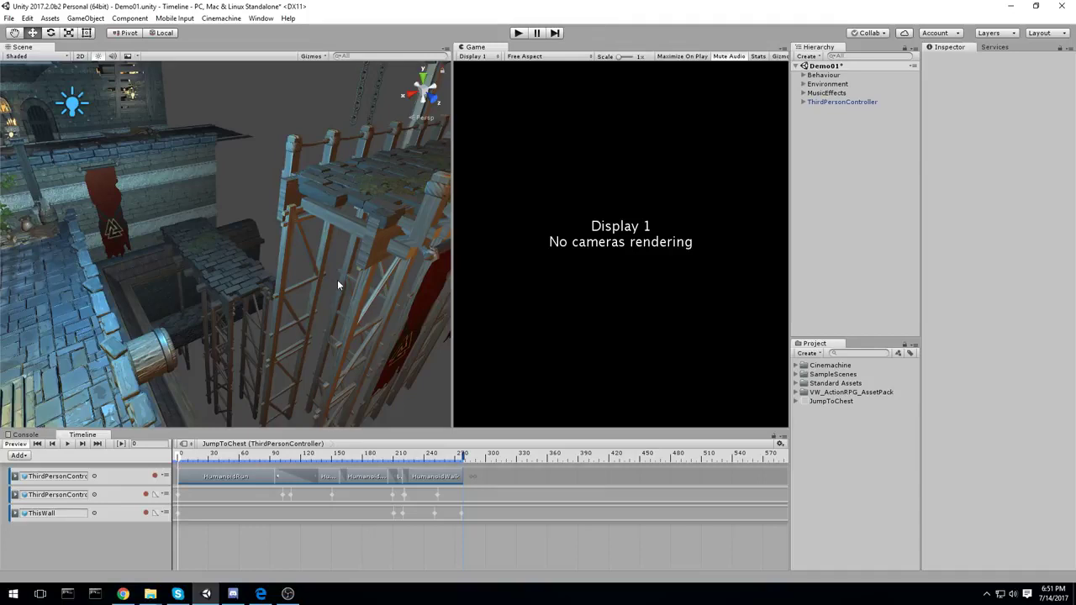
alt+drag(337, 286, 328, 292)
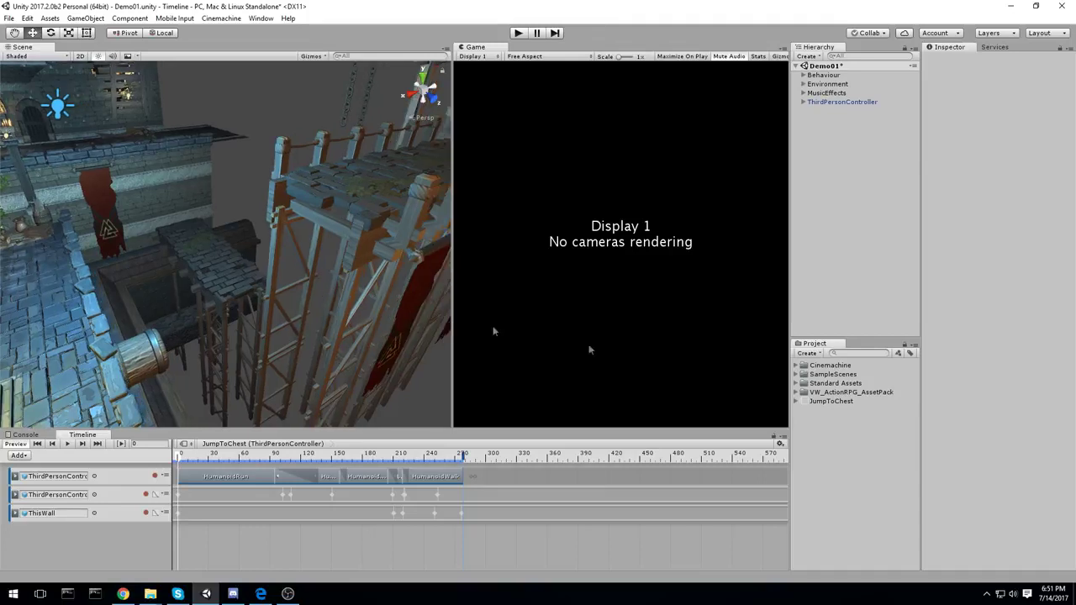
click(830, 368)
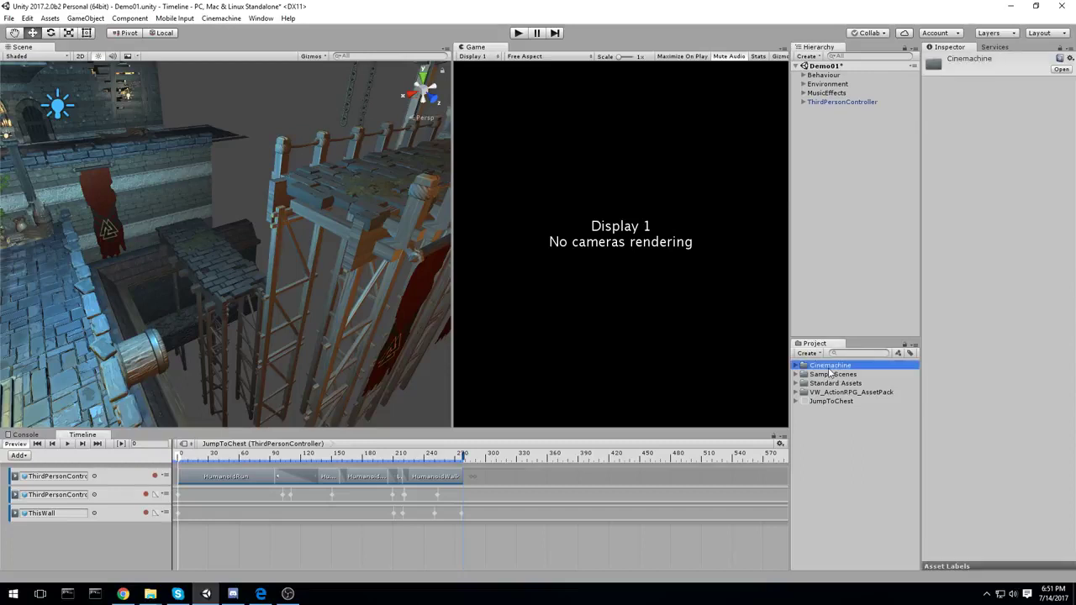
Create a Cinemachine virtual camera, CM vcam1, and frame it in the Scene view
alt+drag(311, 195, 378, 253)
click(221, 18)
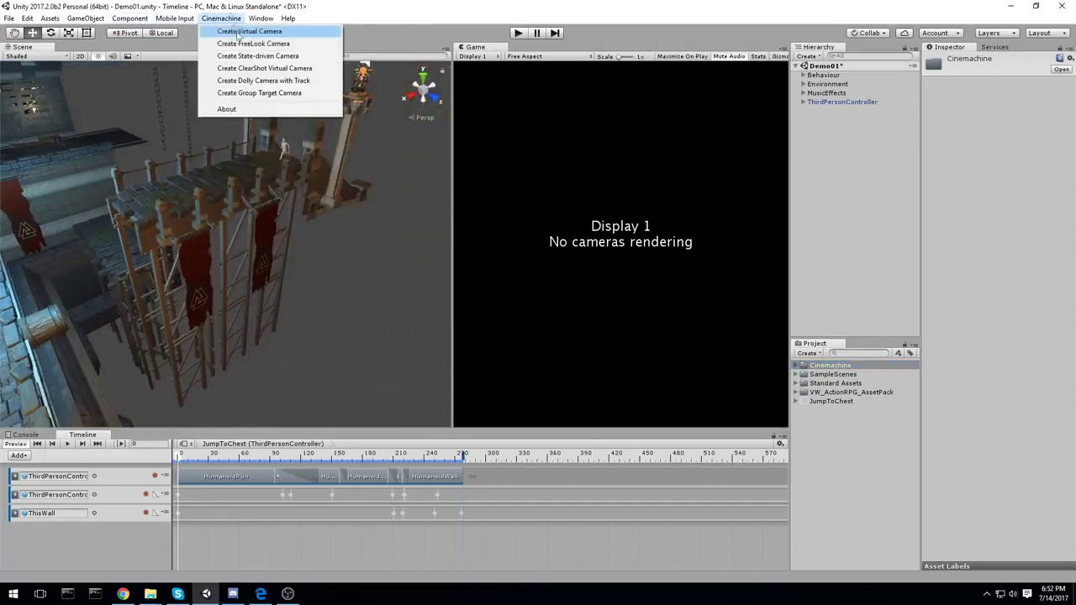
click(293, 34)
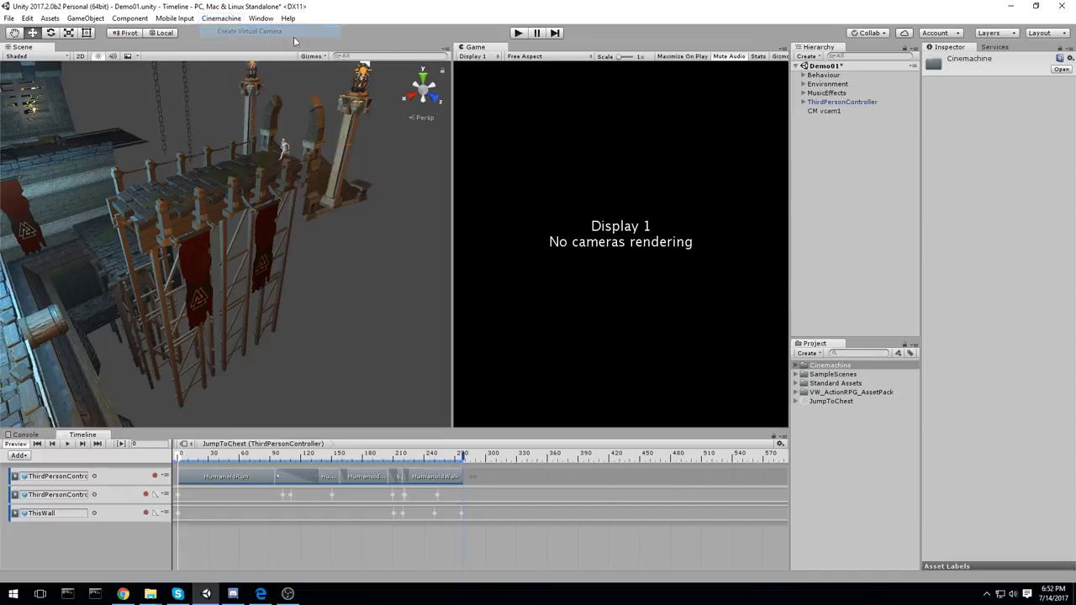
click(823, 111)
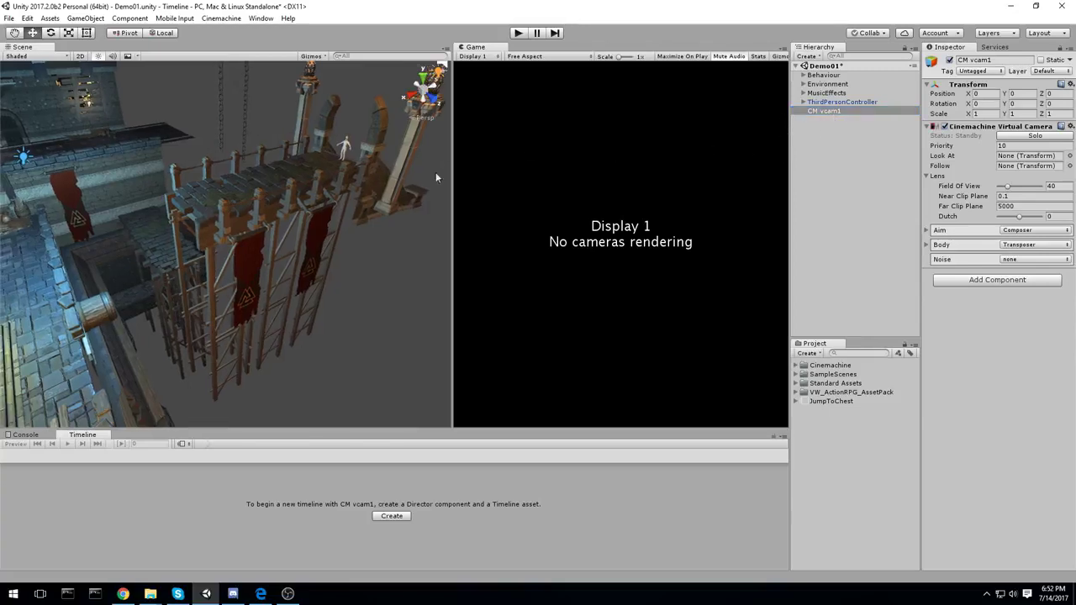
key(f)
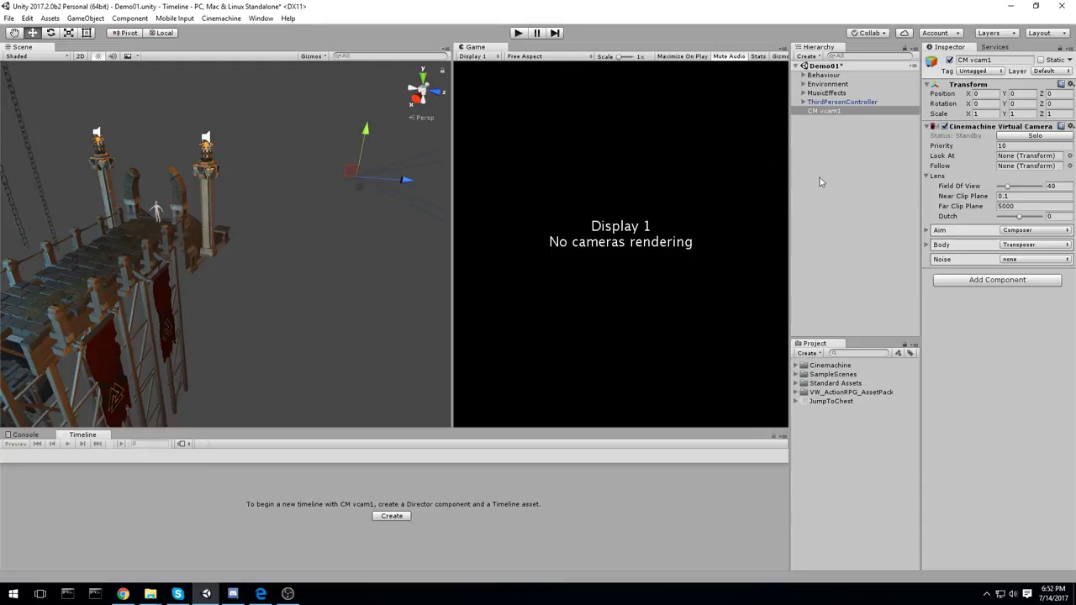
Add a plain Camera object to the scene from the Hierarchy's create menu
click(857, 138)
click(833, 112)
right_click(852, 148)
click(878, 339)
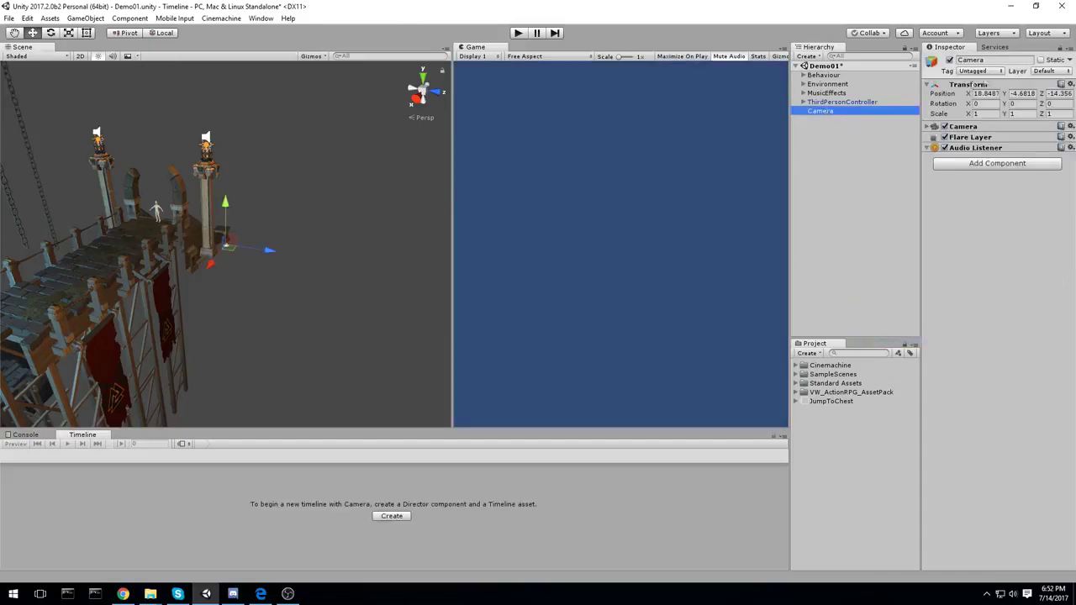
click(221, 18)
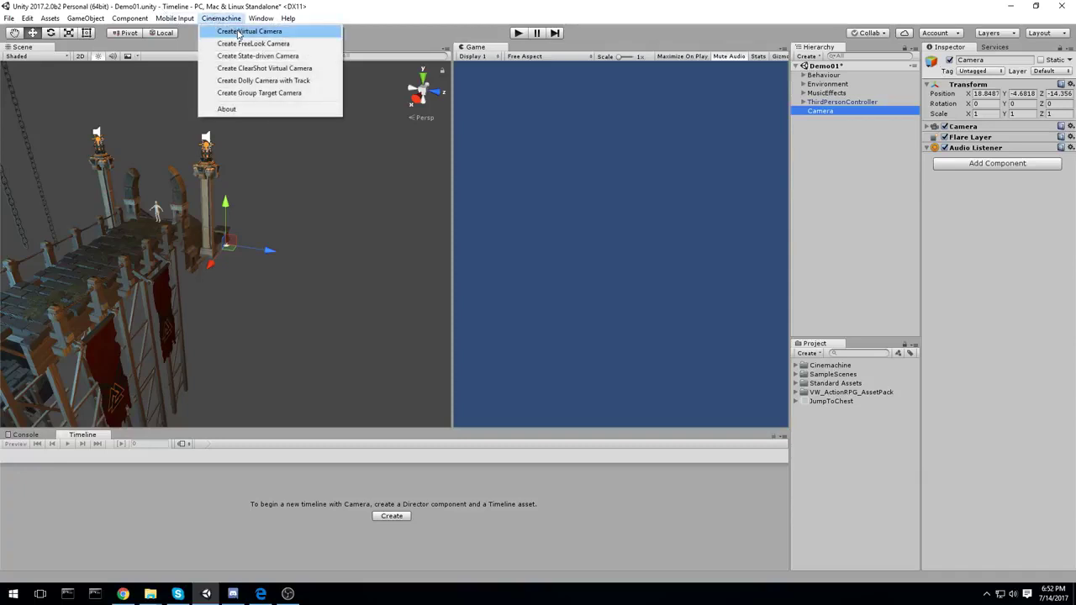
click(239, 32)
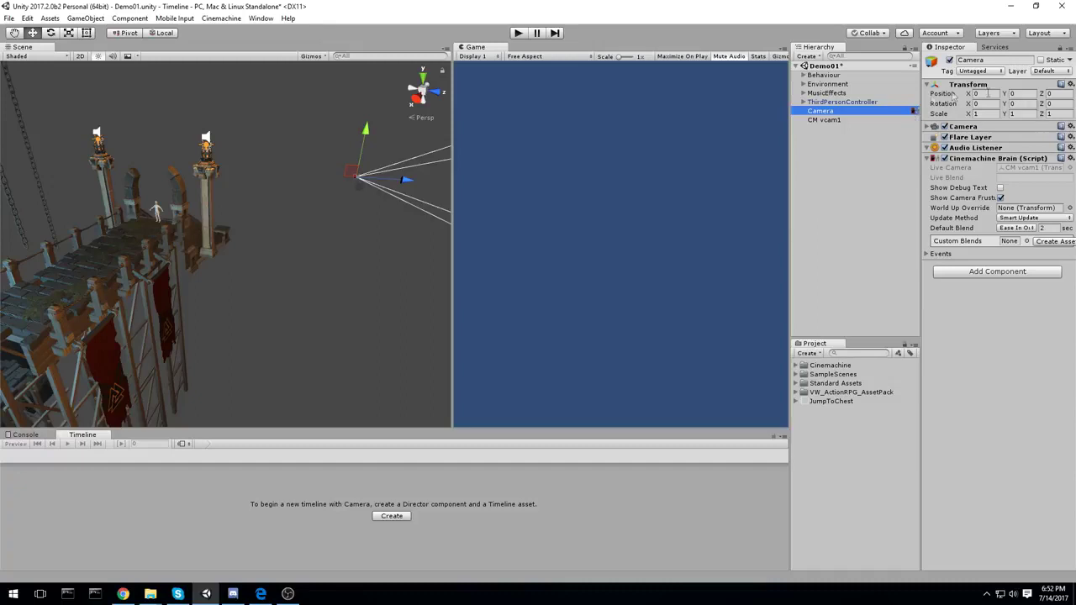
click(968, 166)
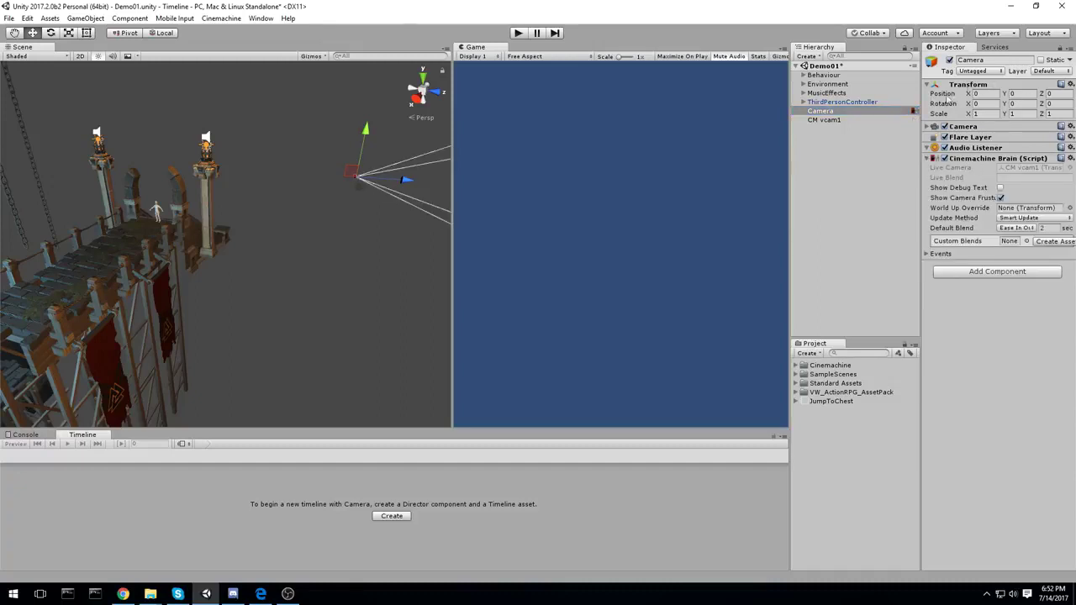
key(f)
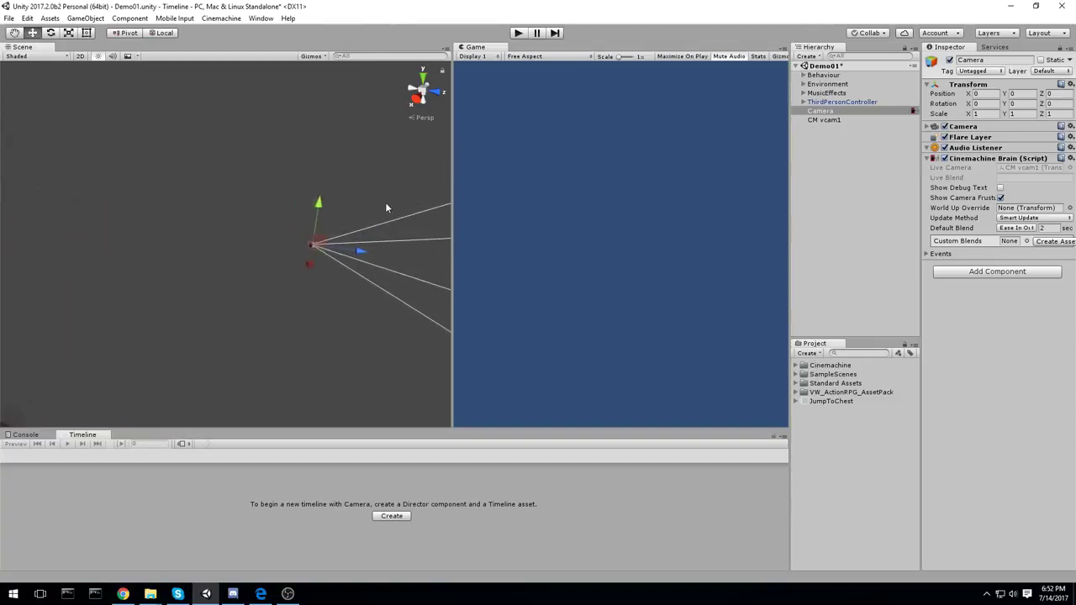
scroll(572, 172, up, 1)
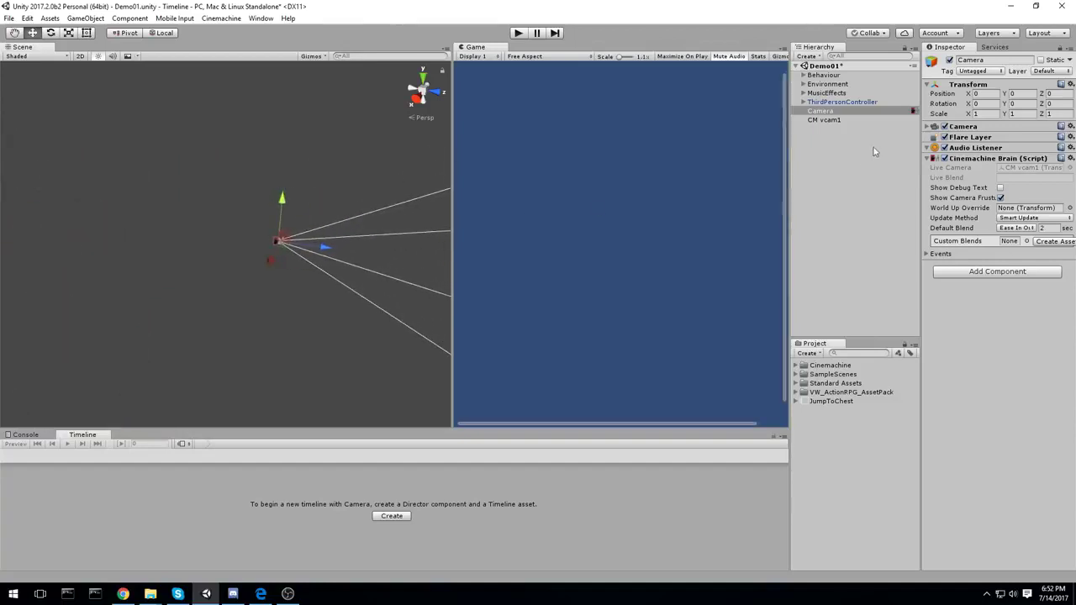
scroll(689, 153, down, 1)
click(824, 119)
double_click(821, 111)
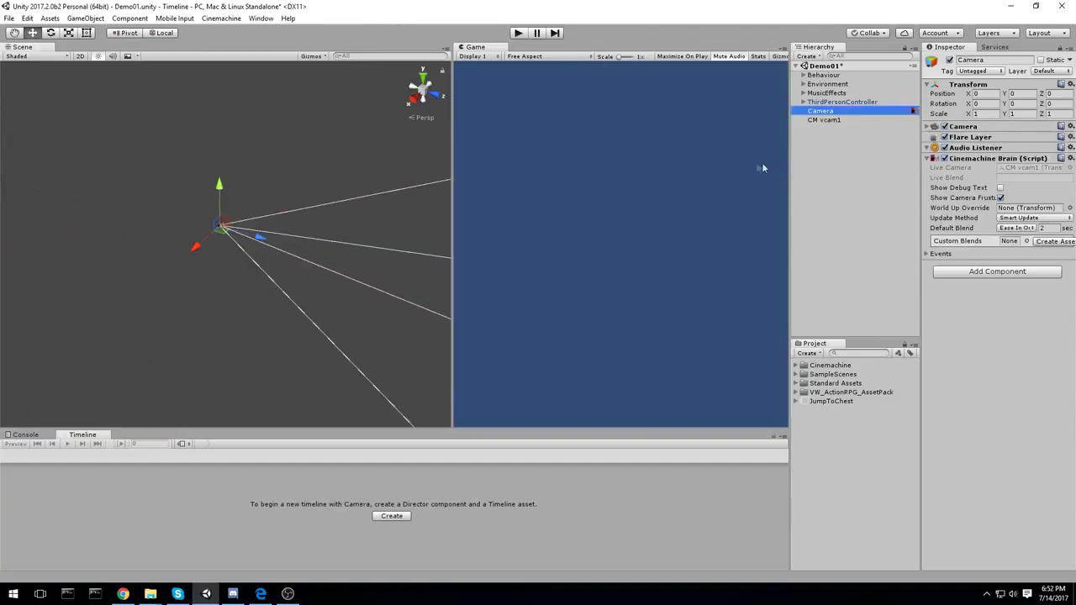
click(837, 120)
click(834, 112)
With CM vcam1 selected, fly the Scene view to a good angle on the bridge
click(1001, 159)
click(824, 119)
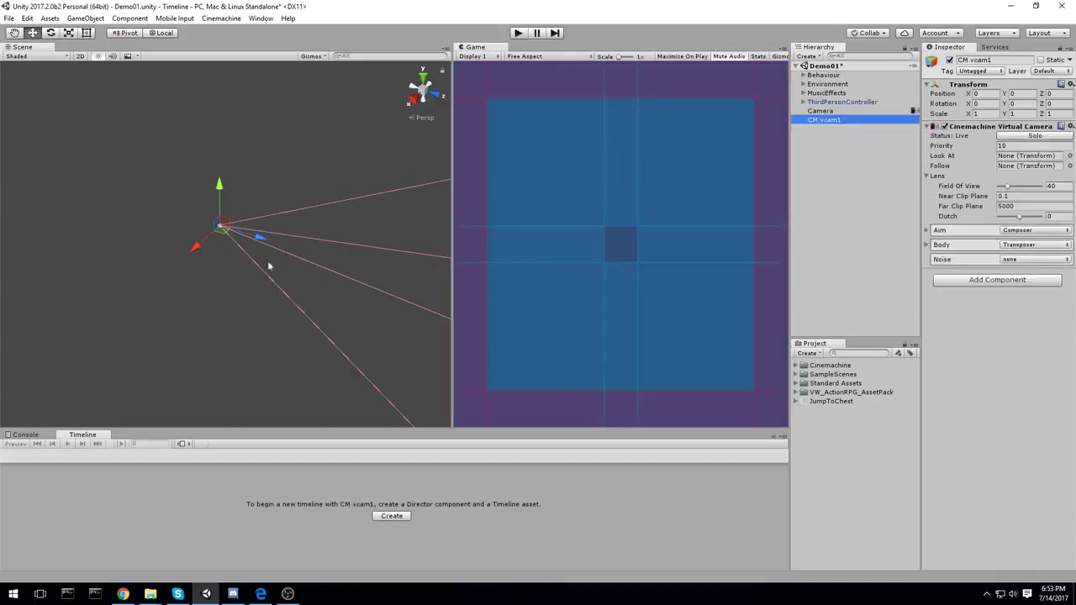
scroll(84, 225, down, 5)
alt+drag(84, 225, 242, 218)
scroll(242, 218, up, 8)
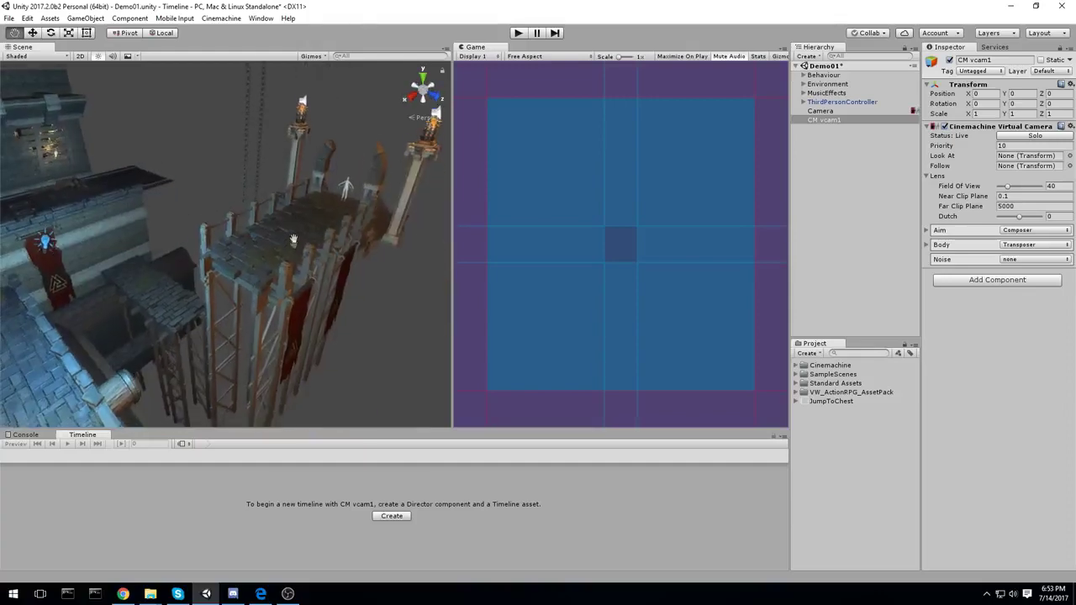
mouse_move(317, 179)
right_down()
mouse_move(329, 202)
mouse_move(289, 227)
mouse_move(252, 231)
mouse_move(263, 281)
mouse_move(309, 186)
right_up()
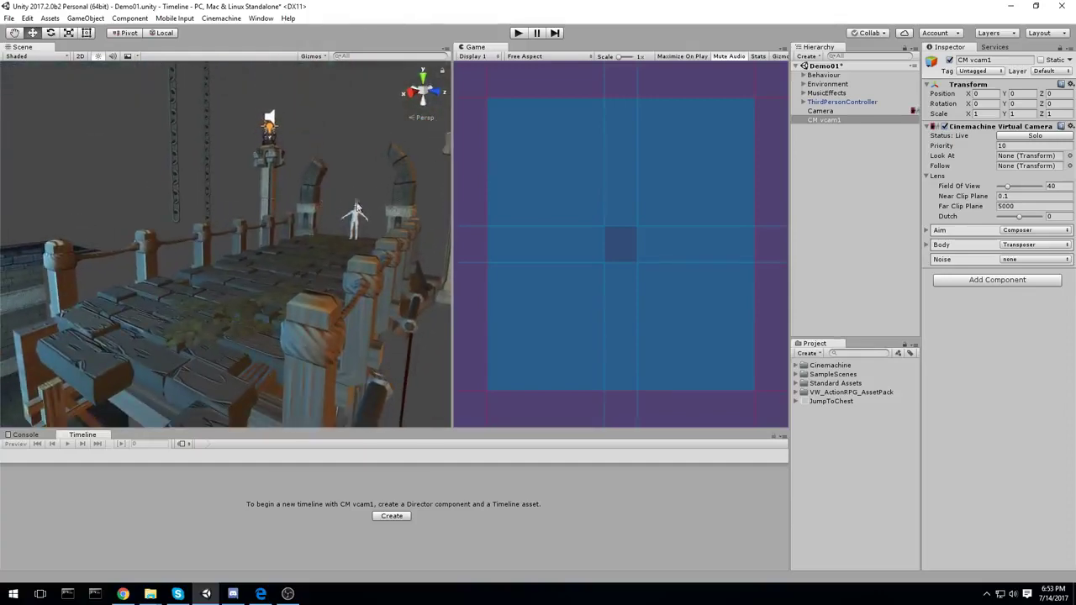
mouse_move(352, 235)
right_down()
mouse_move(252, 243)
mouse_move(361, 252)
right_up()
click(827, 120)
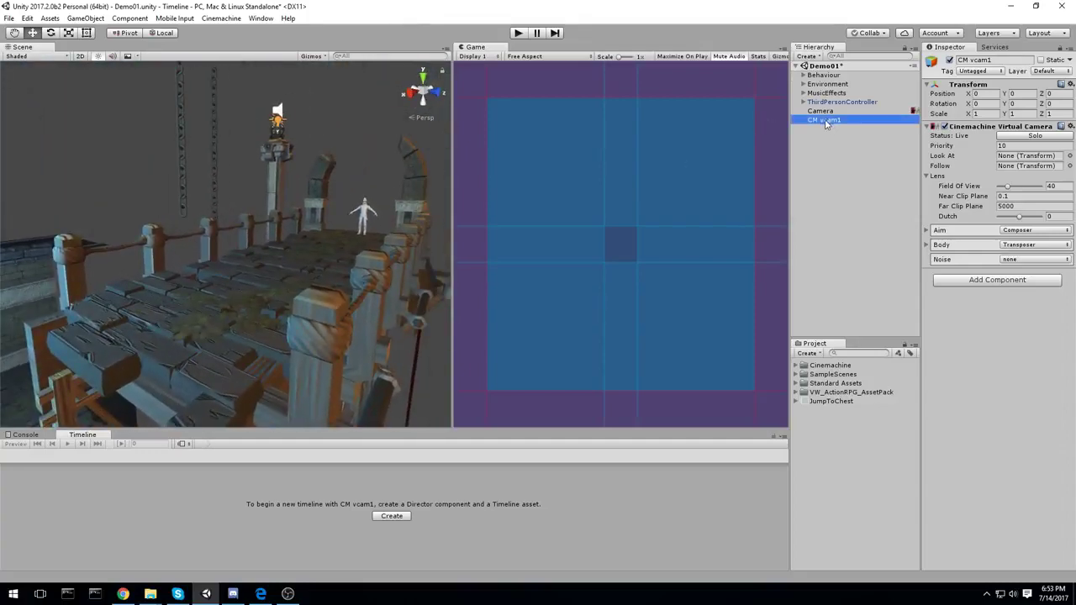
right_drag(180, 220, 366, 225)
Align CM vcam1 with the bridge view and widen the Game view
key(ctrl+shift+f)
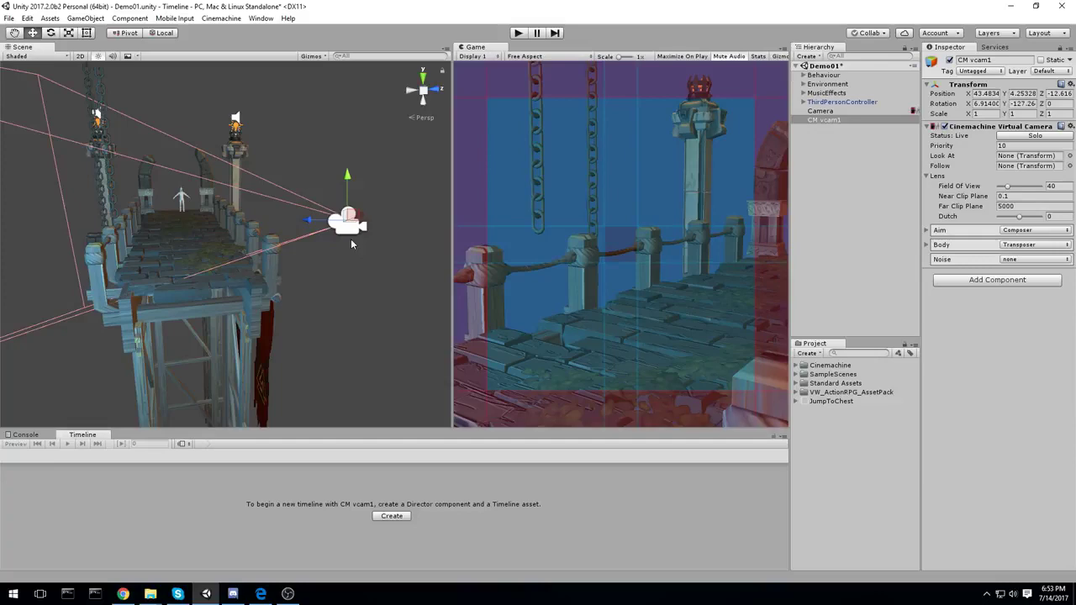
right_drag(352, 242, 340, 167)
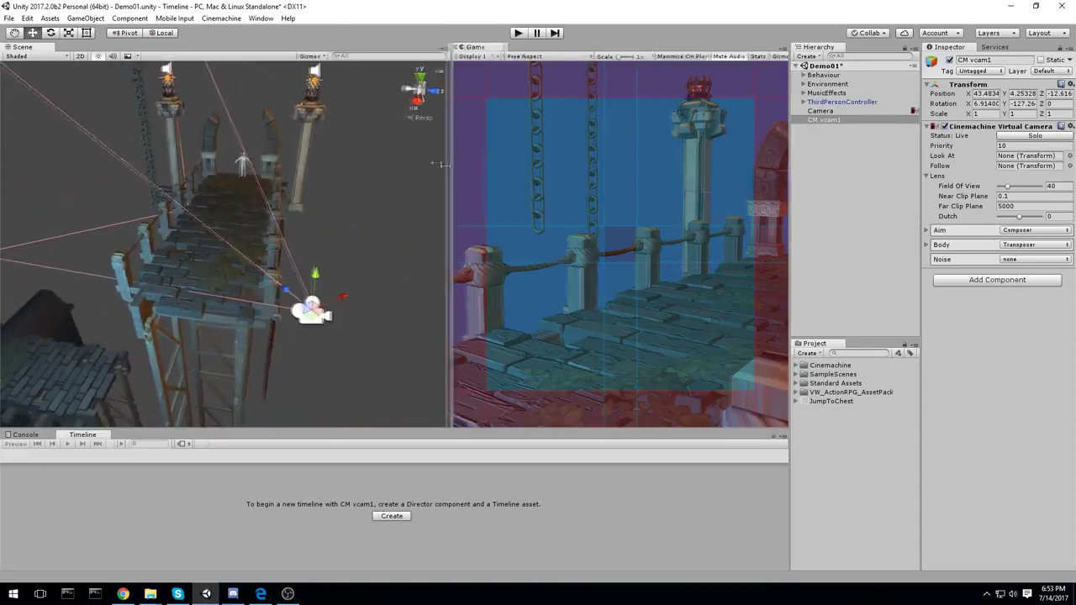
drag(452, 165, 399, 158)
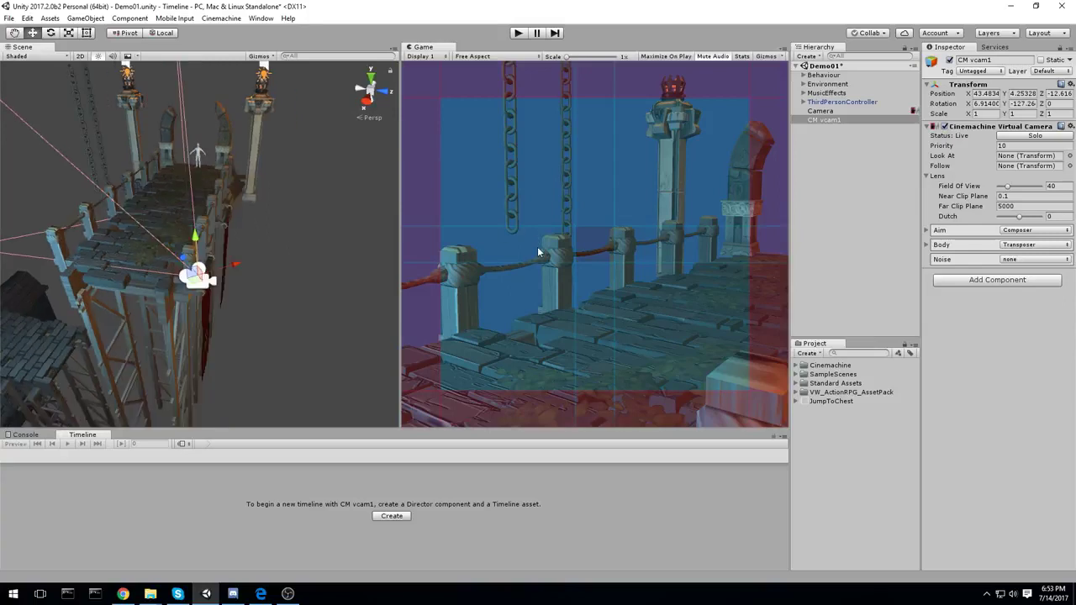
right_drag(281, 266, 283, 278)
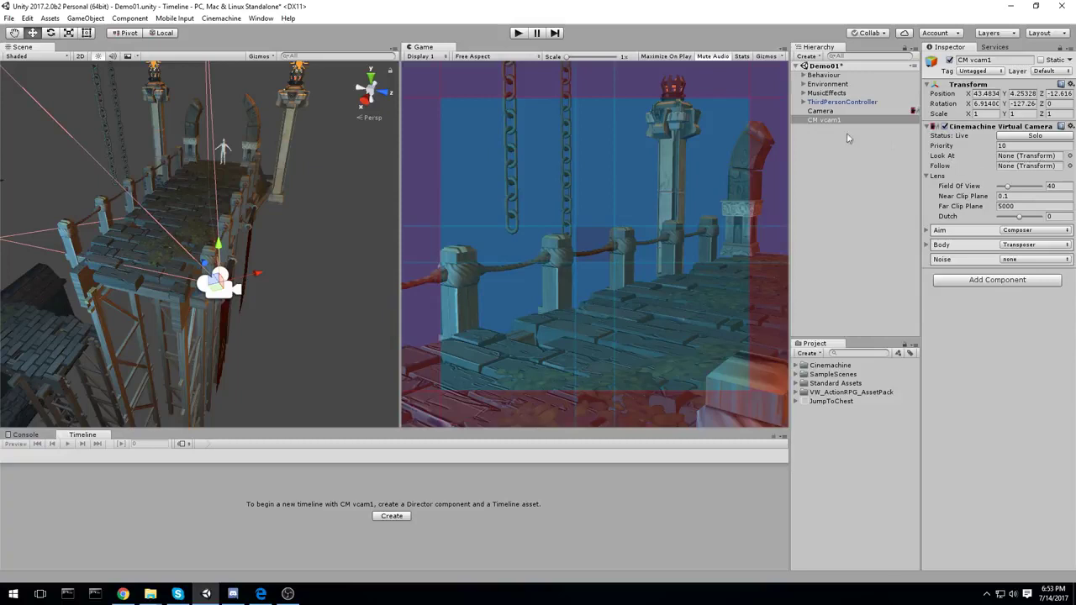
Drag EthanHead from ThirdPersonController's children into CM vcam1's Look At field
click(803, 102)
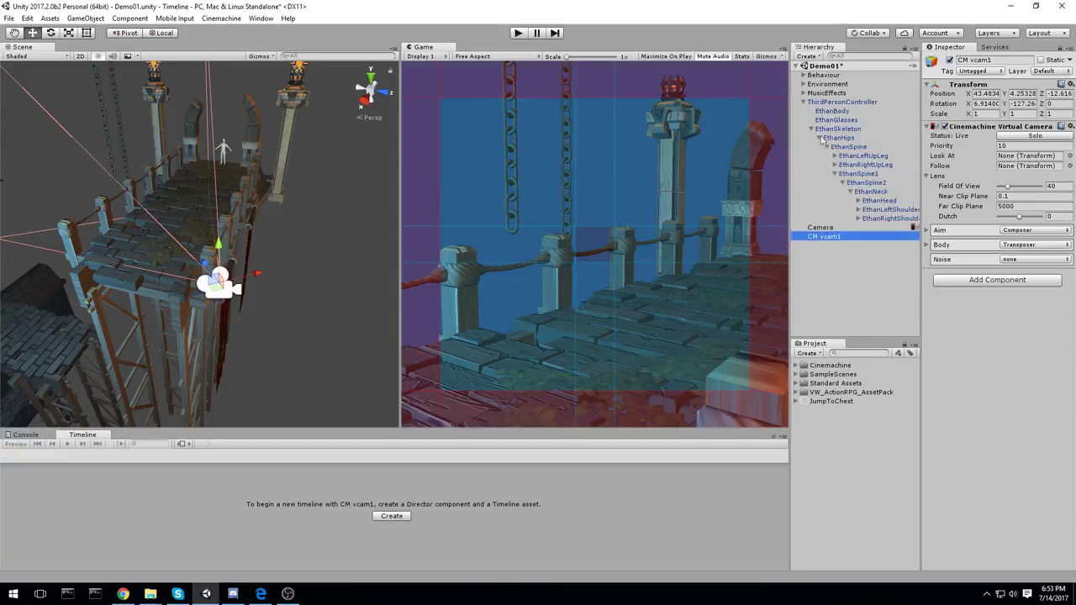
drag(843, 105, 1024, 157)
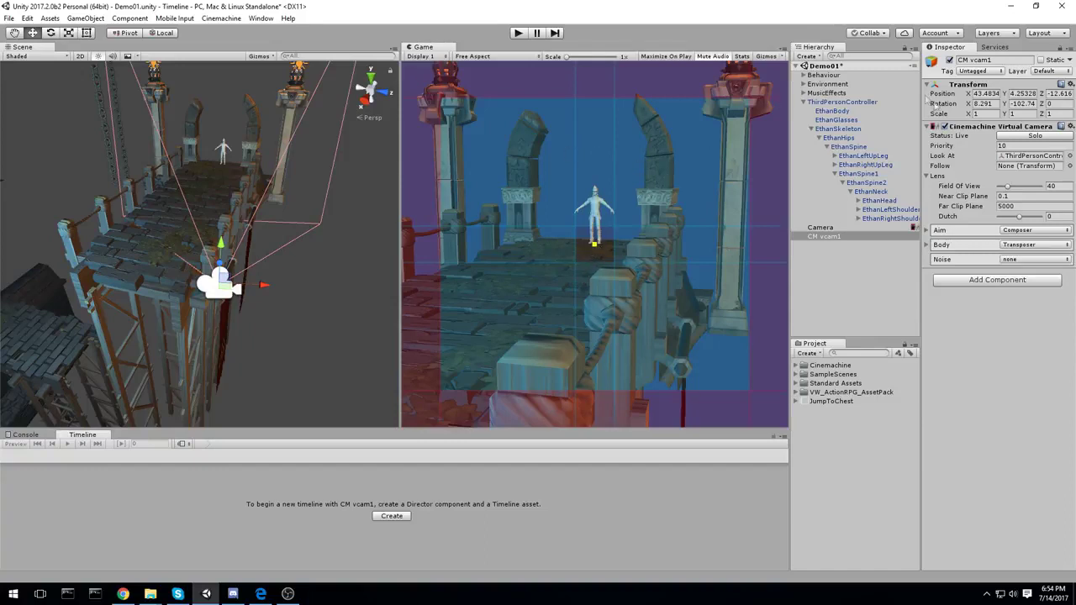
drag(879, 203, 1049, 158)
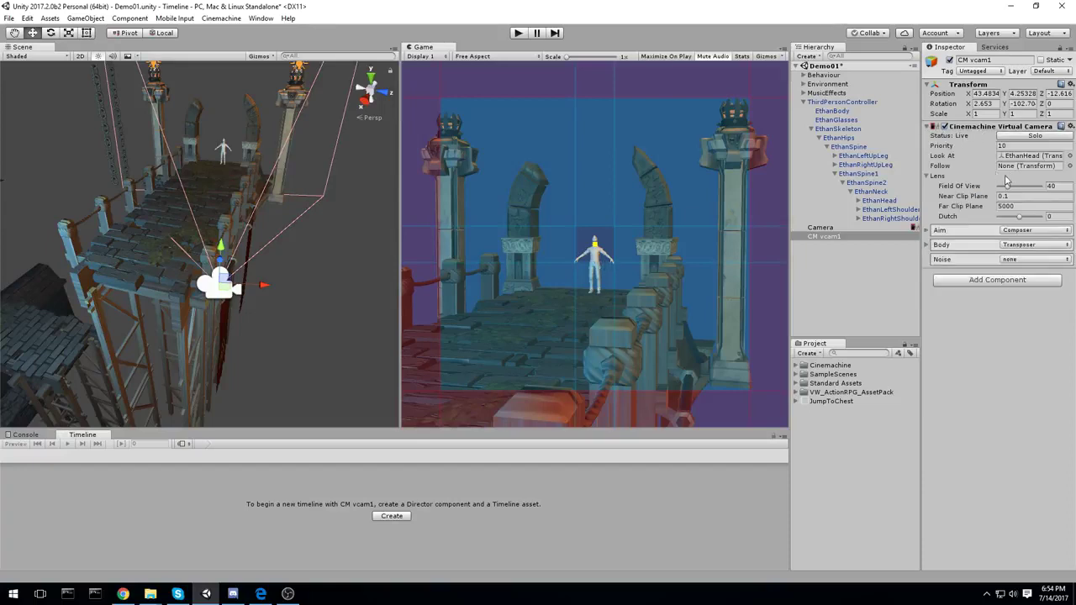
Point out CM vcam1's Priority, Look At and Follow fields in the Inspector
click(1024, 145)
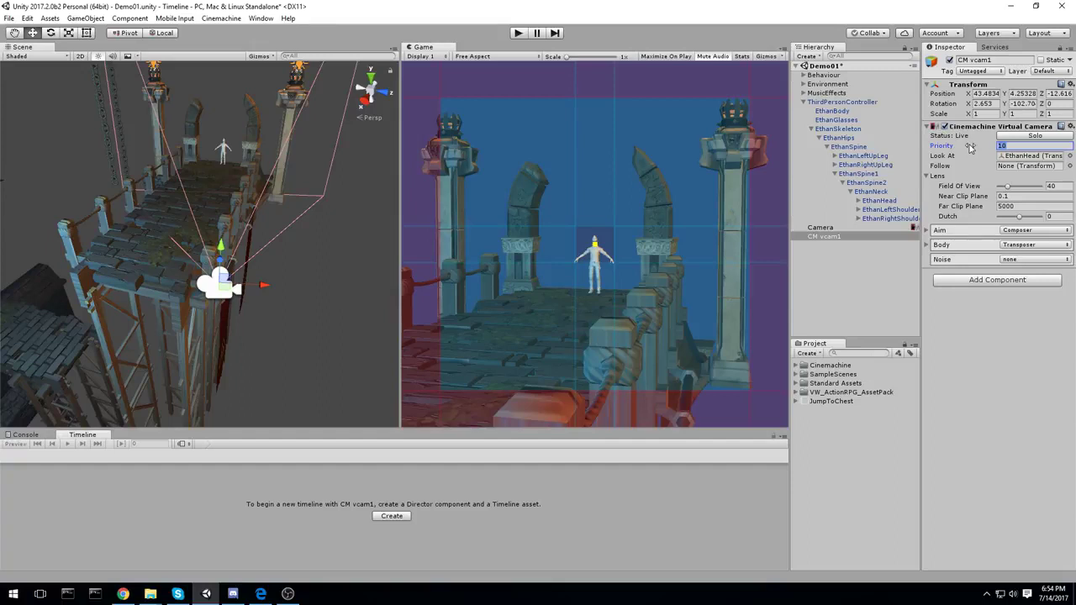
click(960, 159)
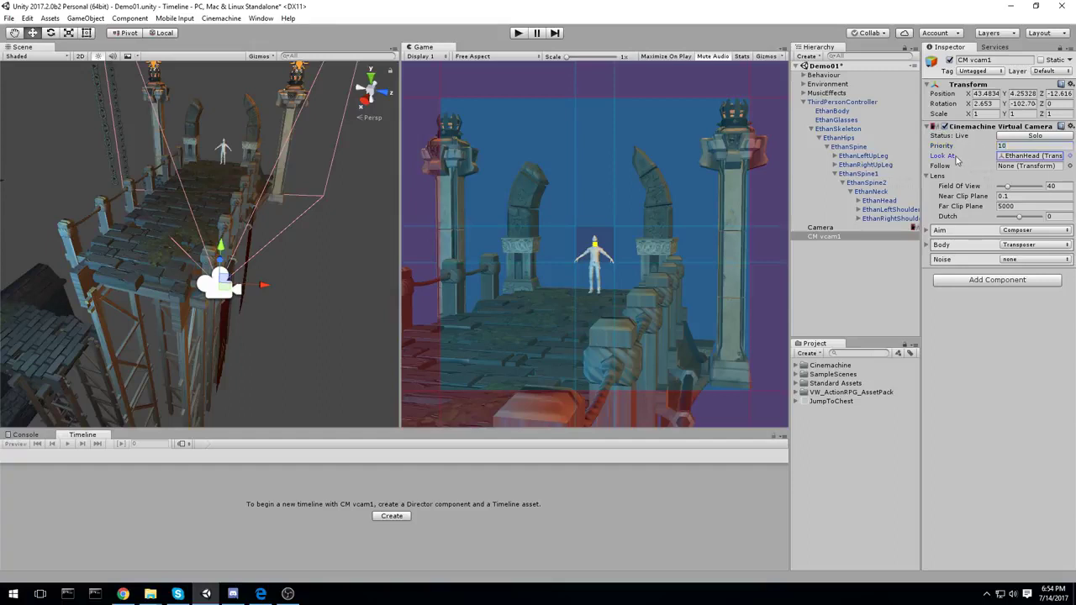
click(939, 166)
click(1021, 146)
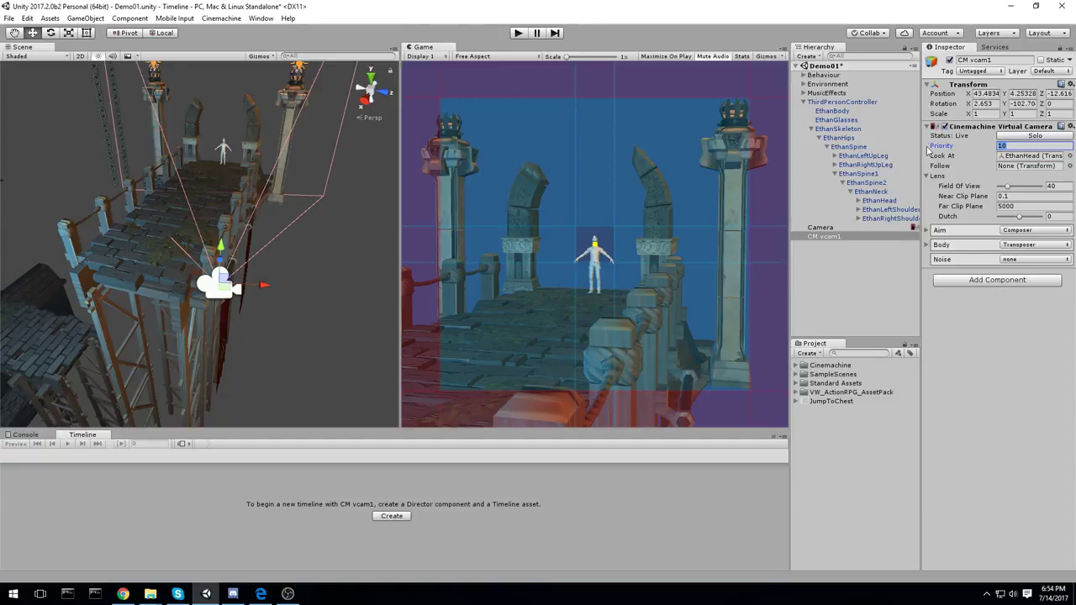
Duplicate CM vcam1 and align the copy with a new view of the bridge
click(821, 228)
click(827, 237)
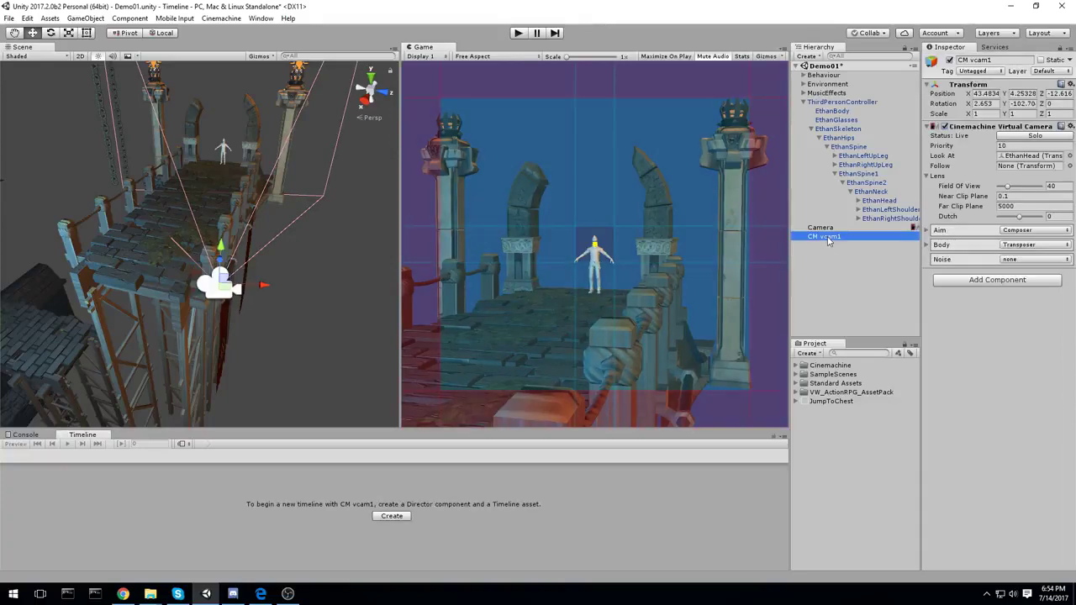
key(ctrl+d)
click(591, 273)
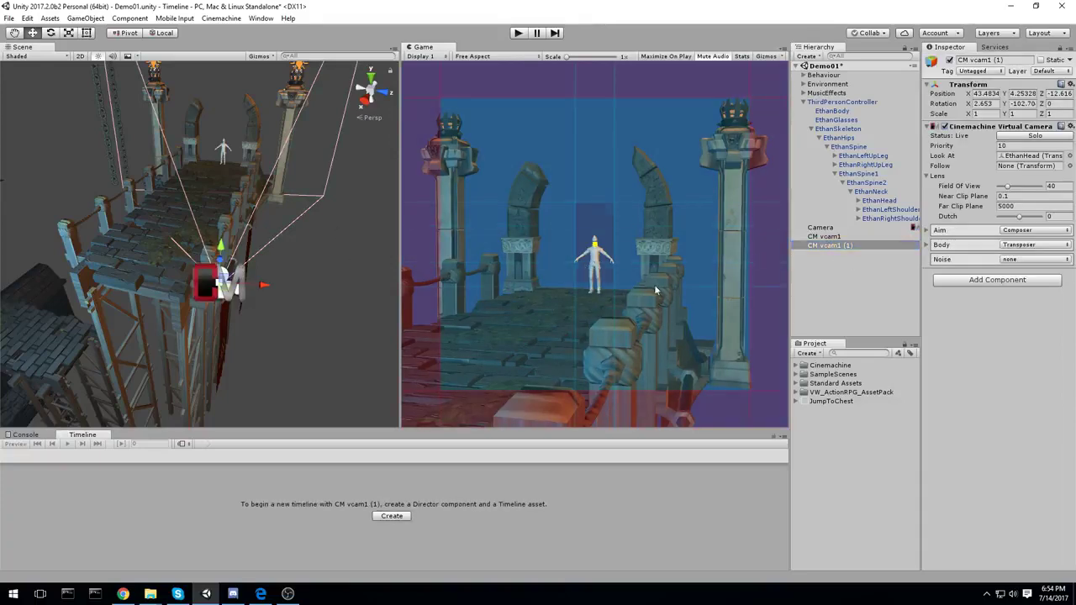
alt+drag(261, 207, 462, 233)
key(ctrl+shift+f)
scroll(365, 165, down, 2)
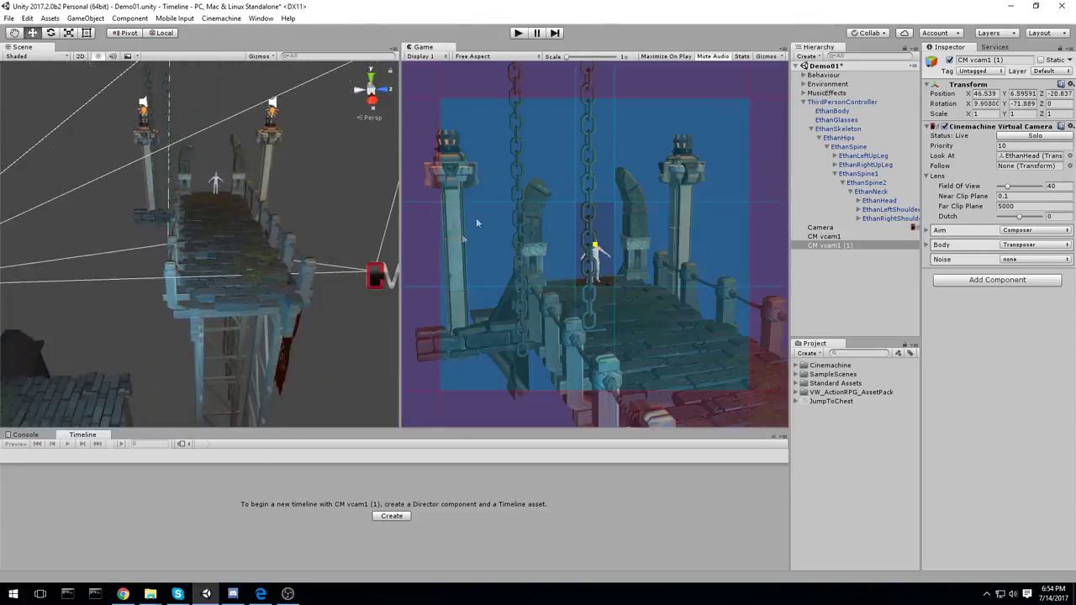
alt+drag(252, 227, 189, 206)
Rename the duplicated virtual camera to 'CM vcam2'
click(856, 247)
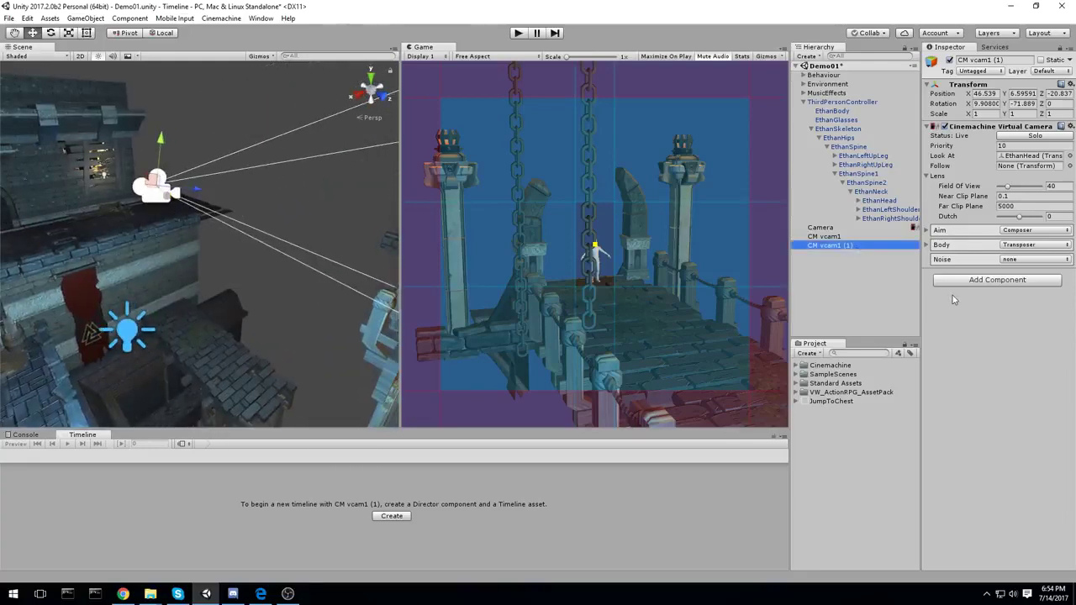
key(F2)
text(CM vcam2)
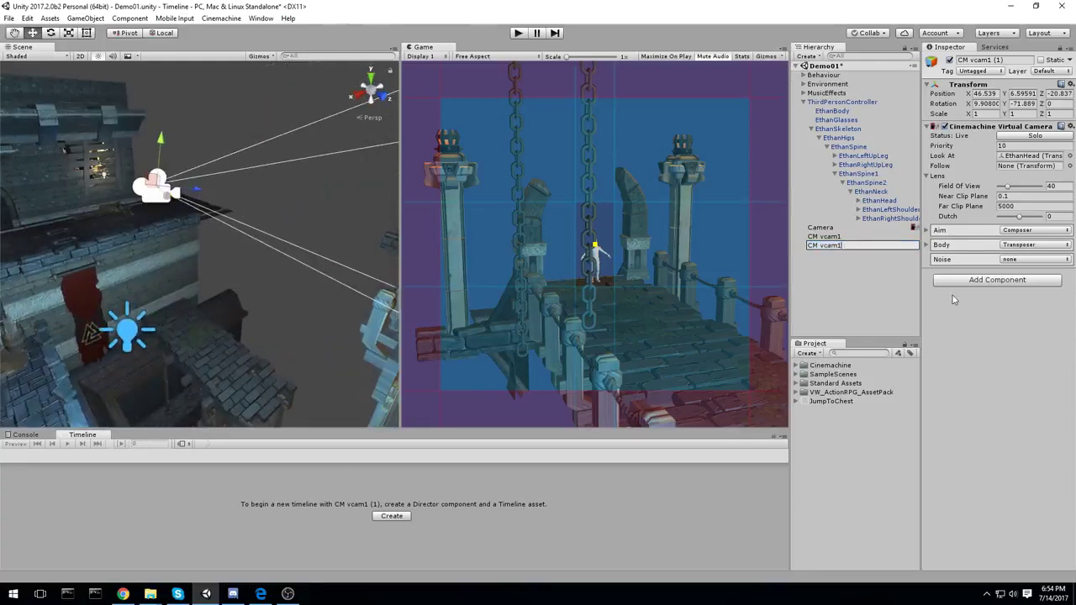
key(Return)
Frame CM vcam1 in the Scene view and orbit around the bridge
right_drag(153, 143, 140, 248)
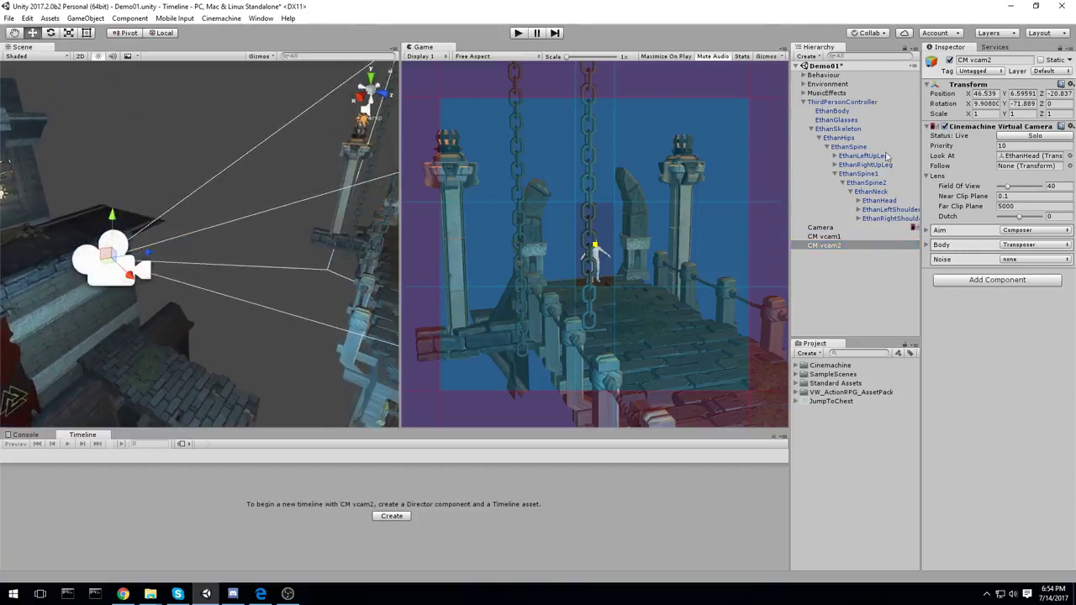
click(866, 237)
key(f)
alt+drag(277, 221, 723, 256)
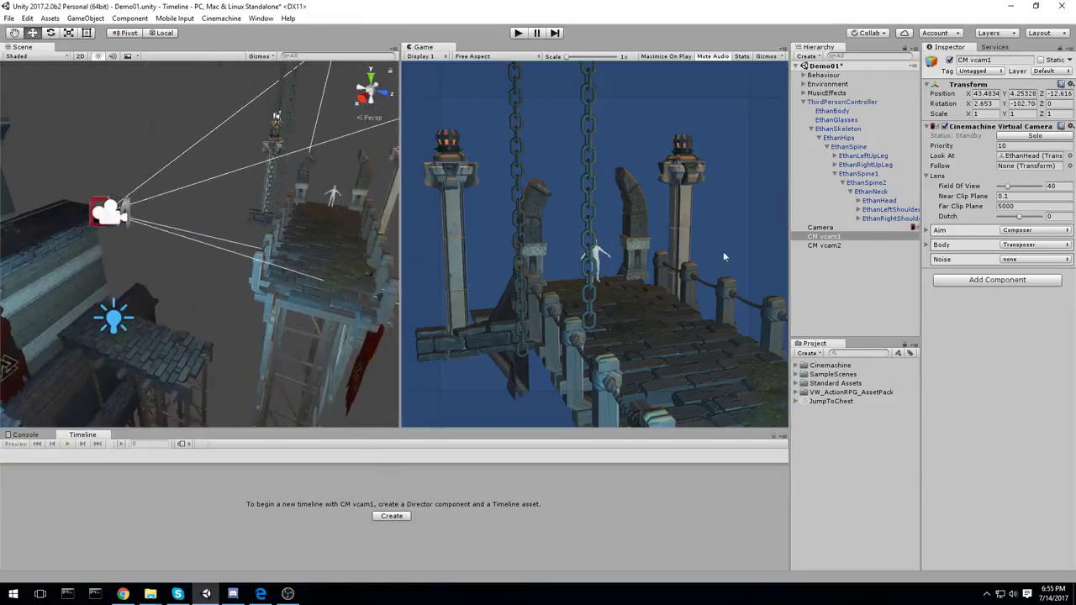
Compare the two vcams' shots and enter 9 as CM vcam2's Priority
click(846, 246)
alt+drag(225, 201, 169, 225)
click(844, 237)
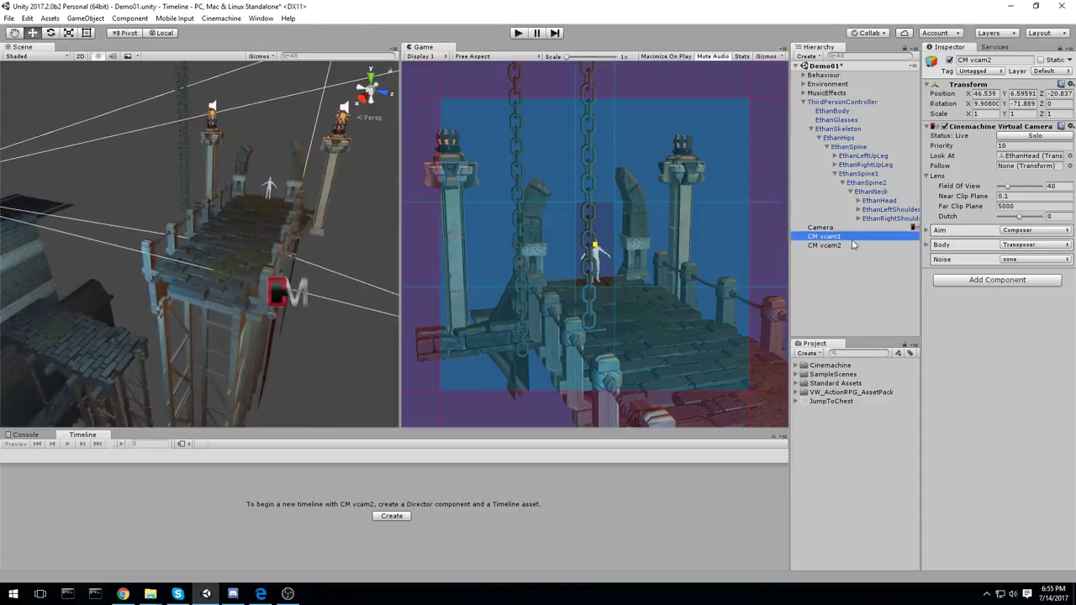
click(851, 247)
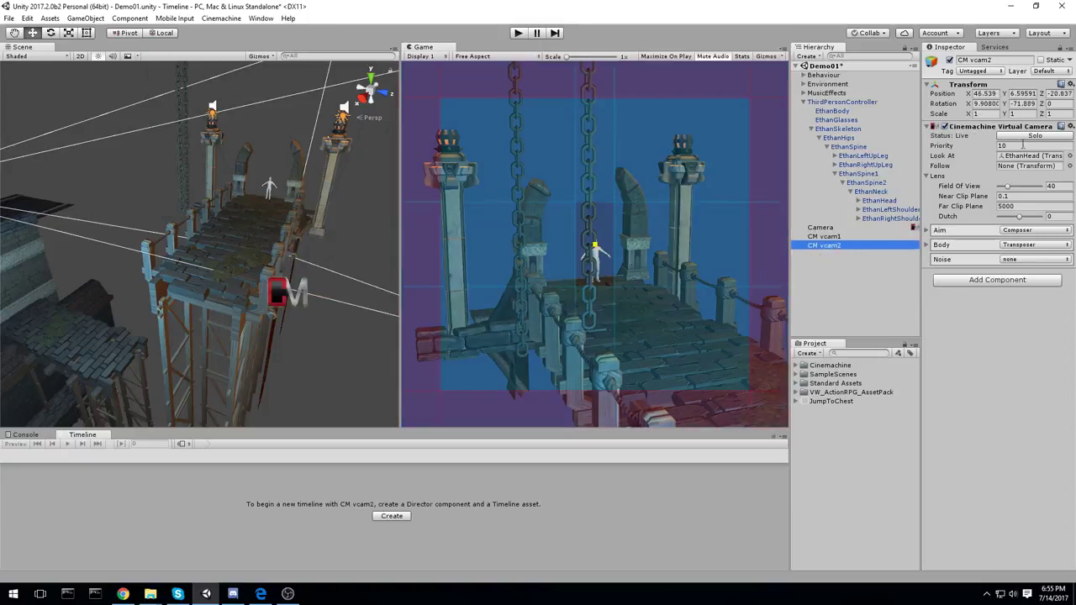
click(1022, 146)
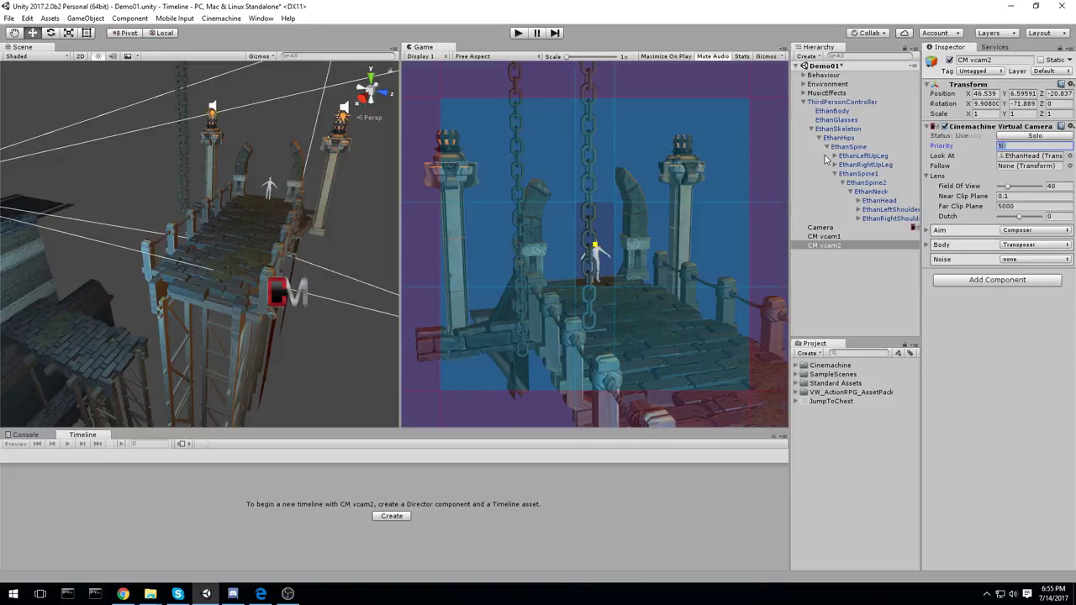
text(9)
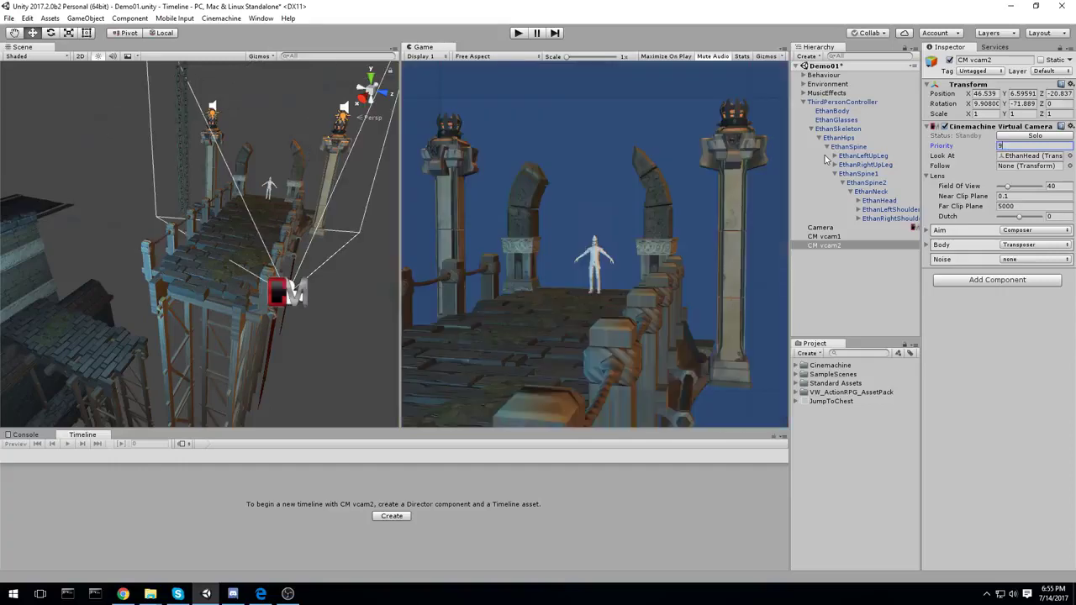
Enter 8 as CM vcam1's Priority, then select CM vcam2's Priority field again
click(836, 238)
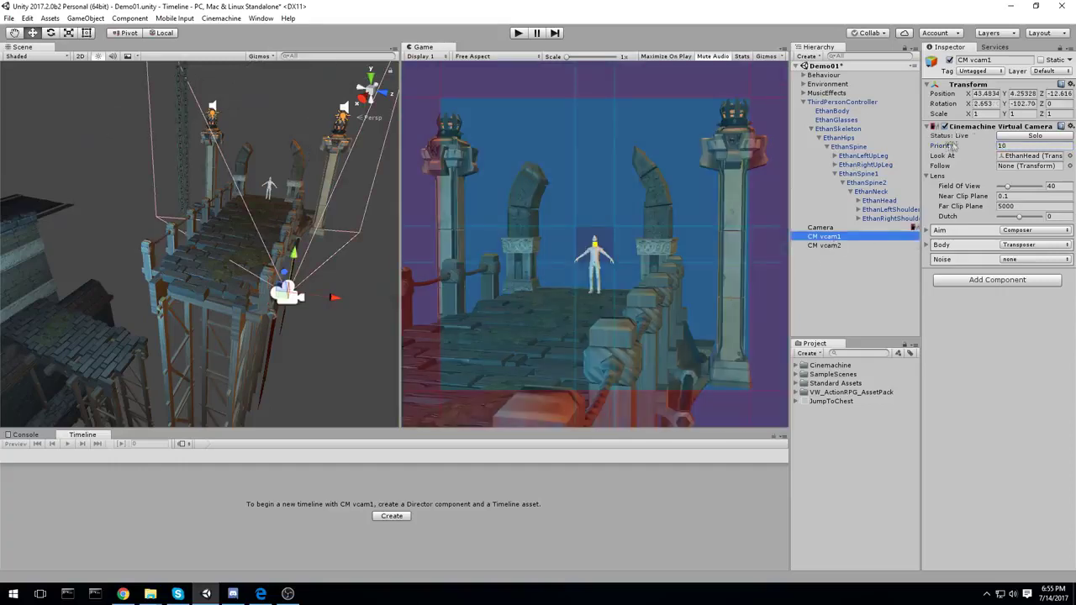
click(826, 246)
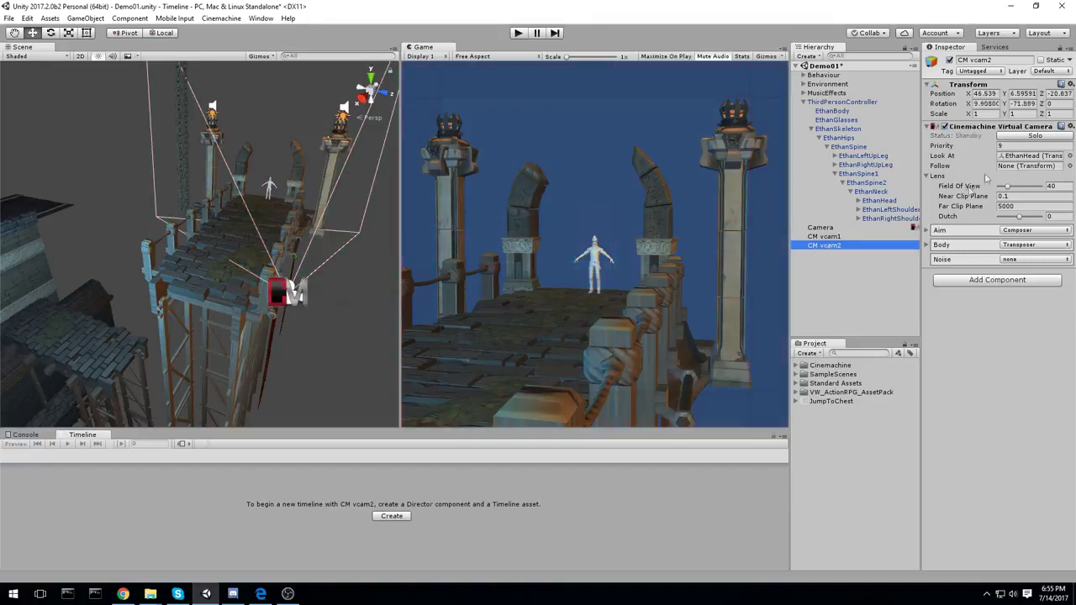
click(845, 238)
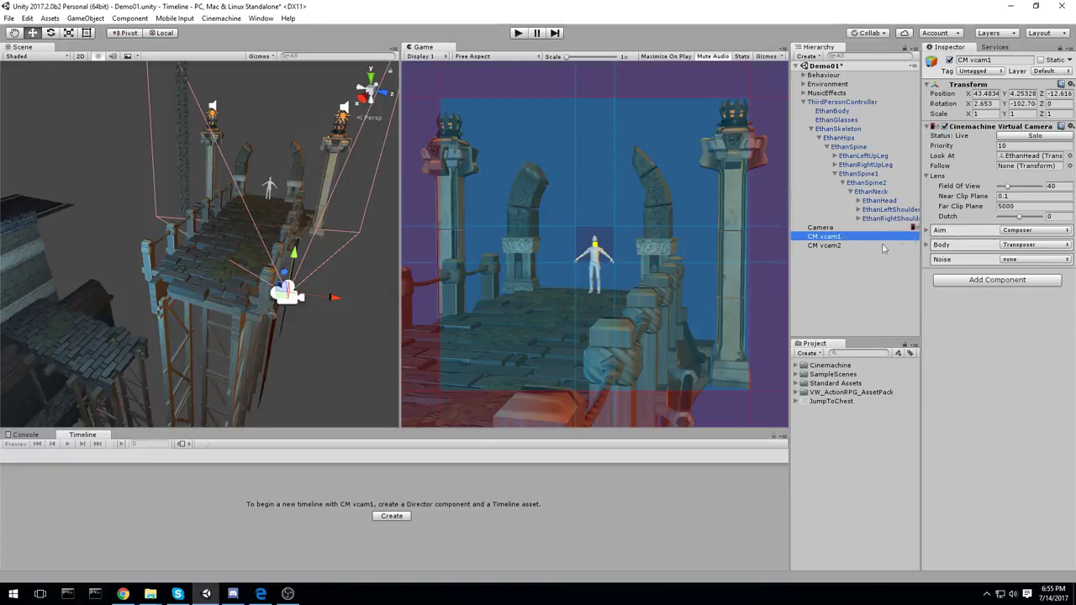
click(850, 260)
click(838, 238)
click(1012, 145)
text(8)
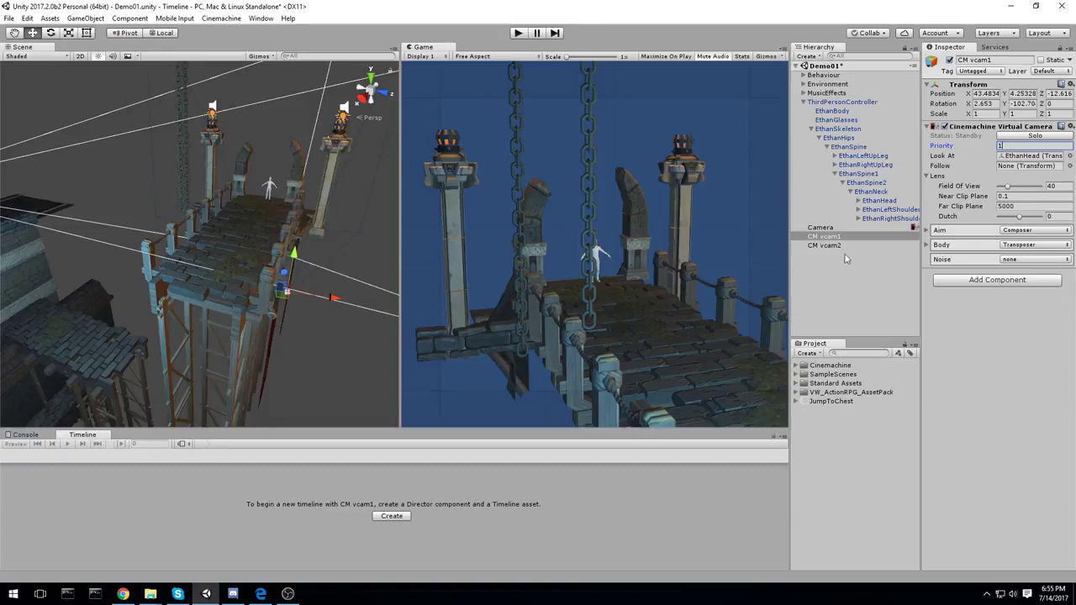
click(832, 246)
click(1023, 145)
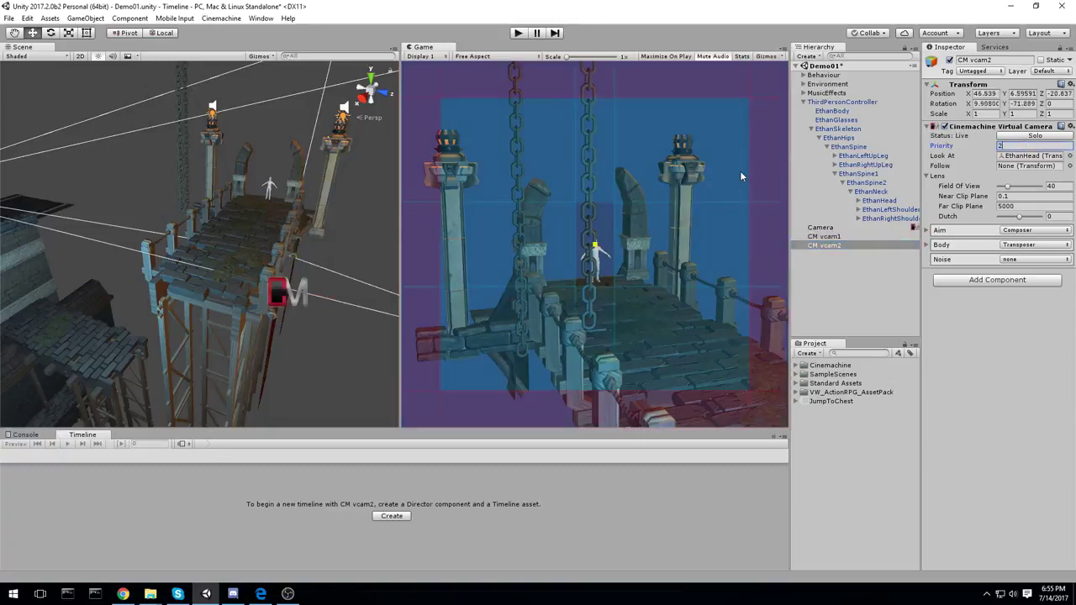
click(1030, 156)
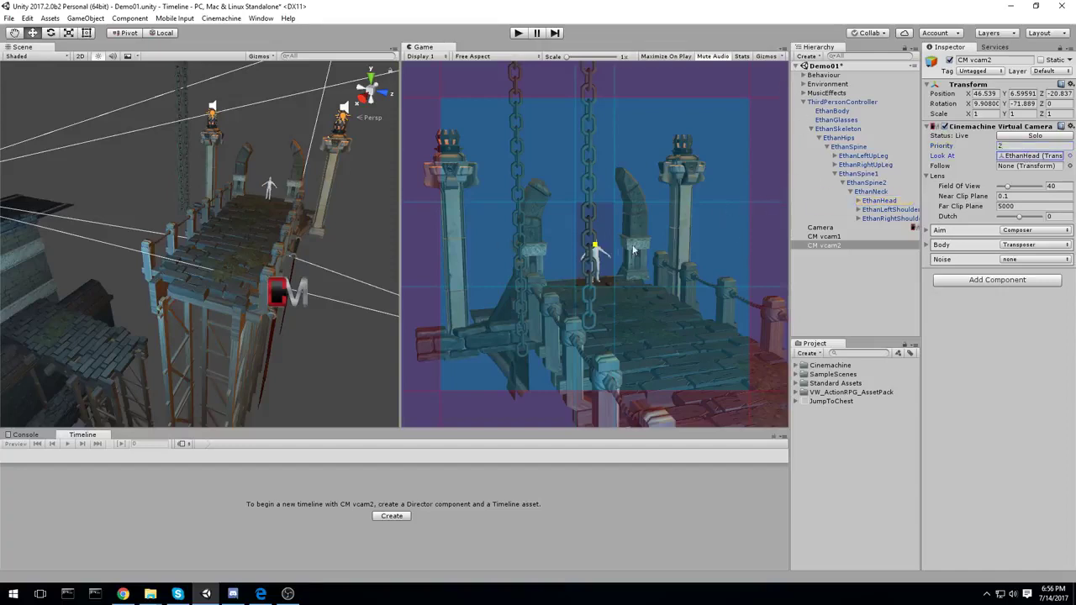
click(520, 33)
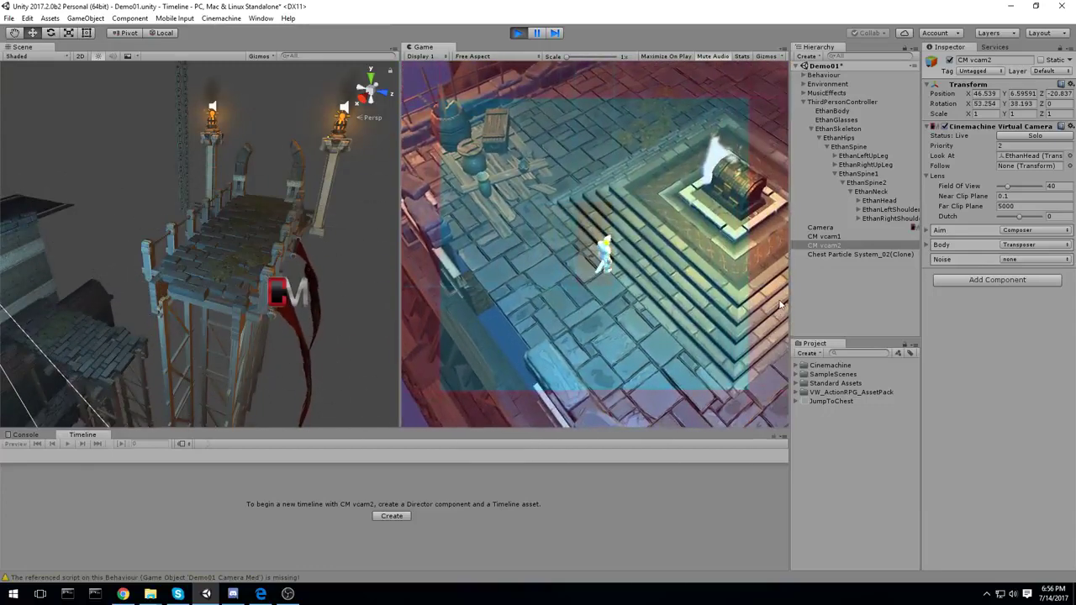
click(517, 34)
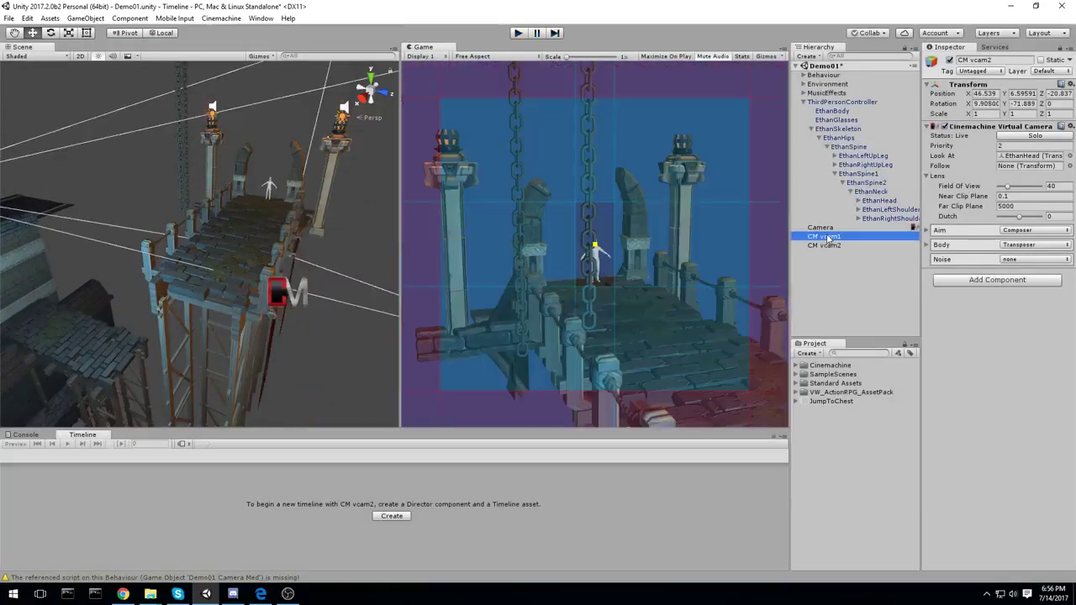
click(876, 238)
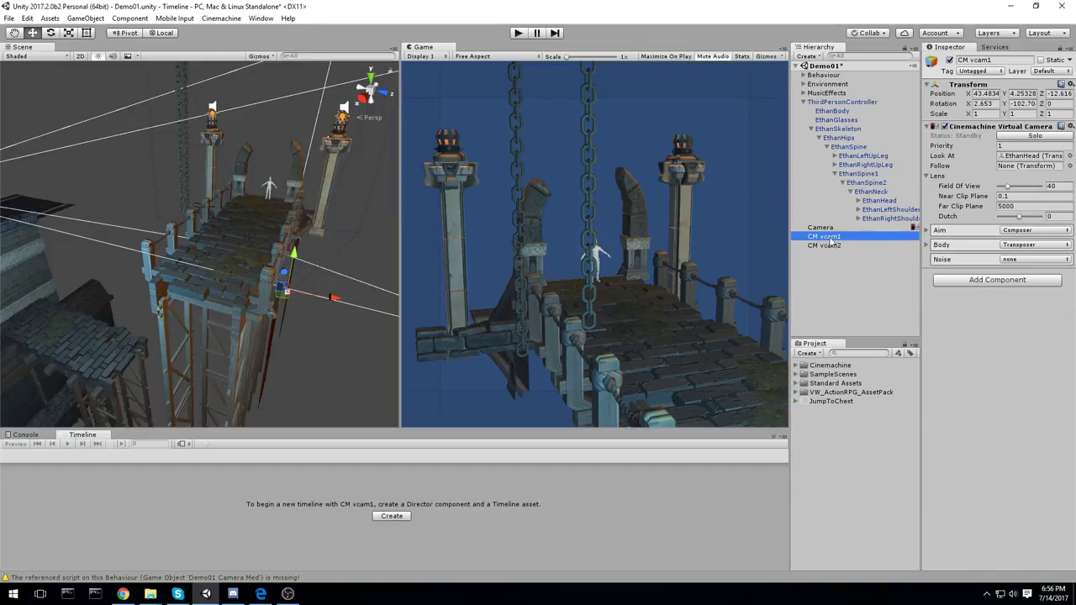
click(1020, 136)
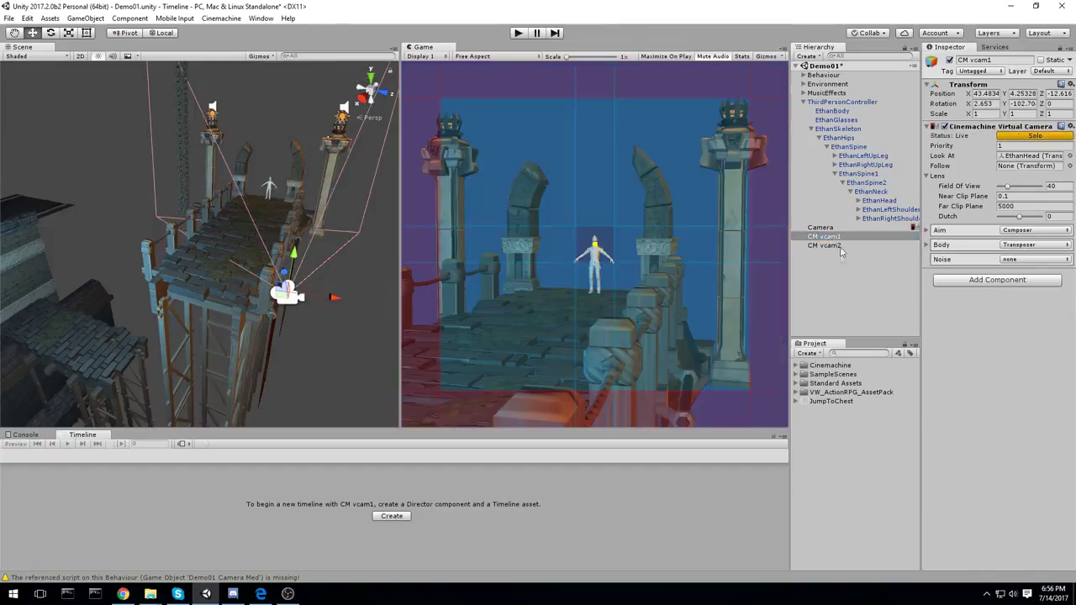
click(518, 33)
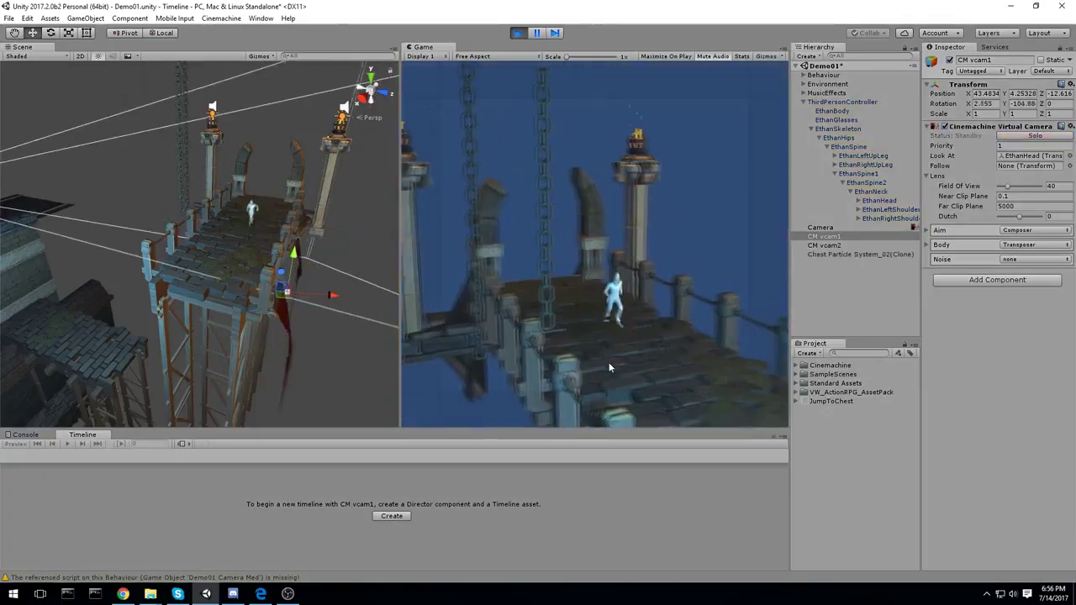
click(1008, 127)
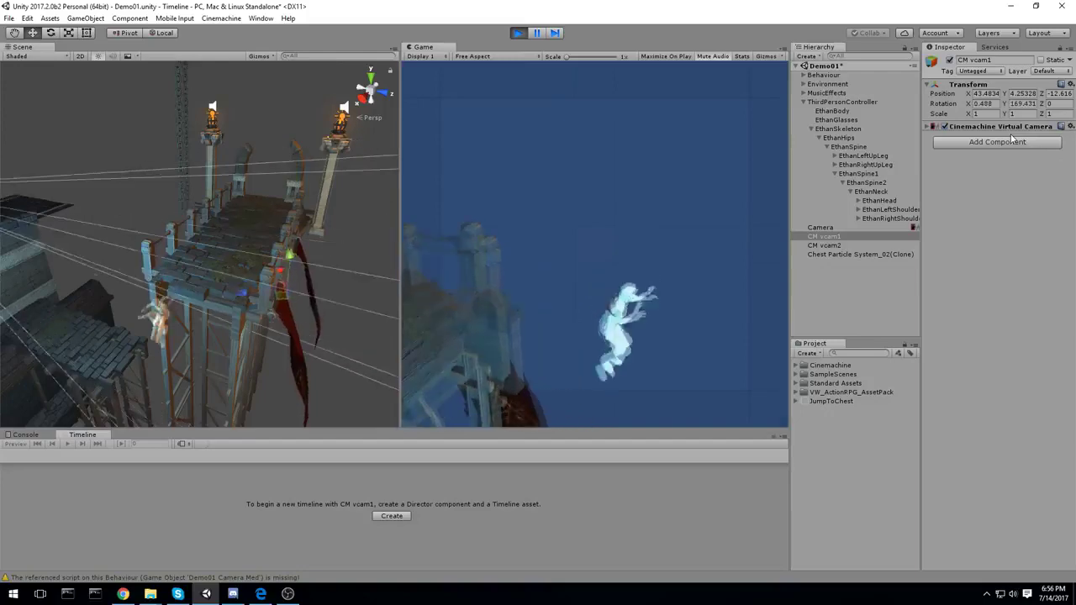
click(1009, 127)
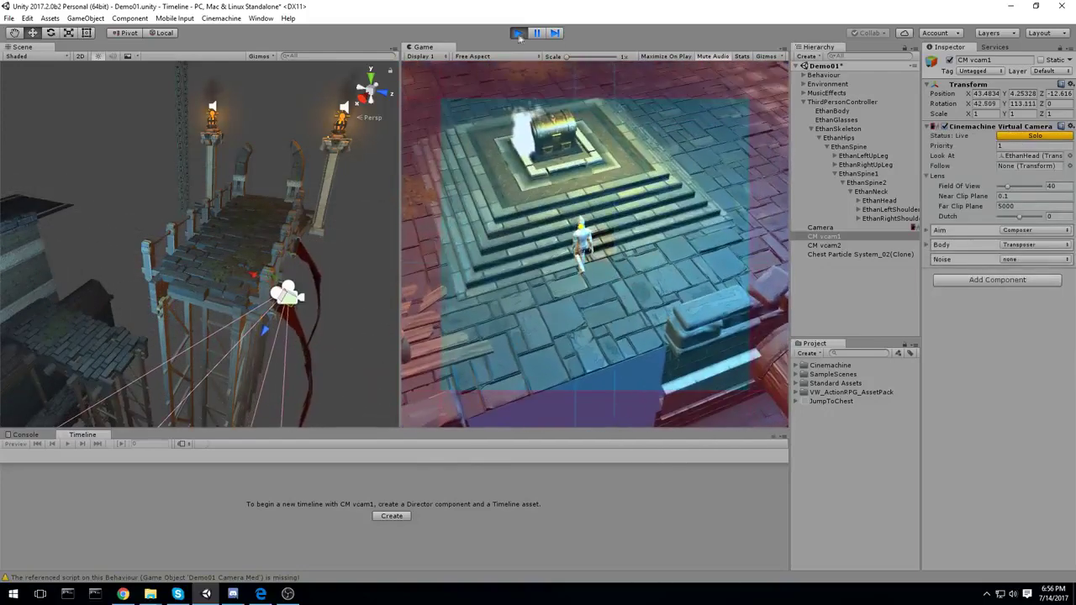
click(519, 34)
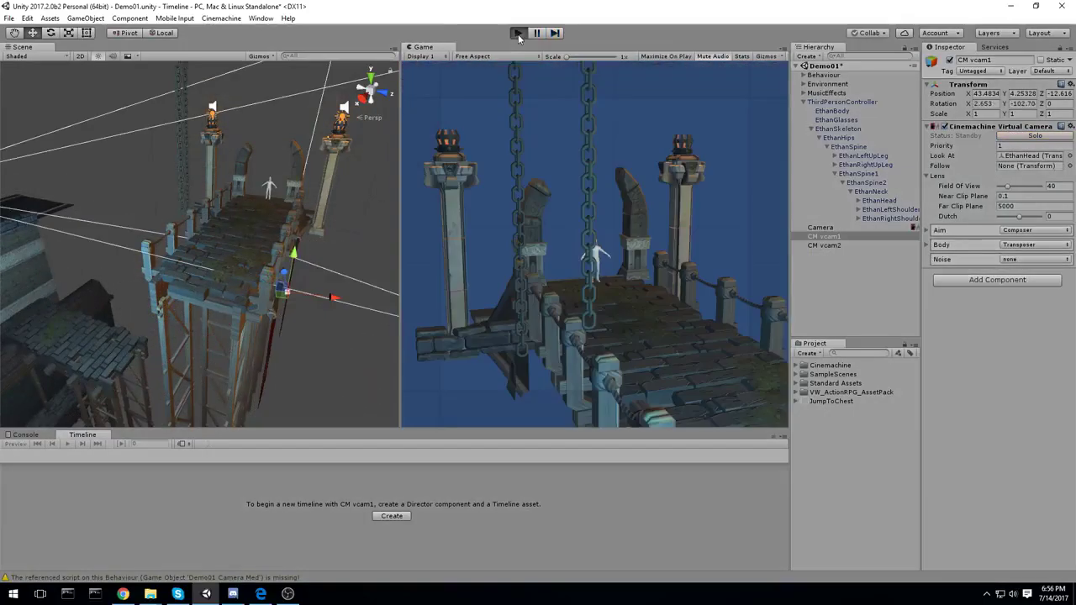
key(ctrl+p)
click(1035, 137)
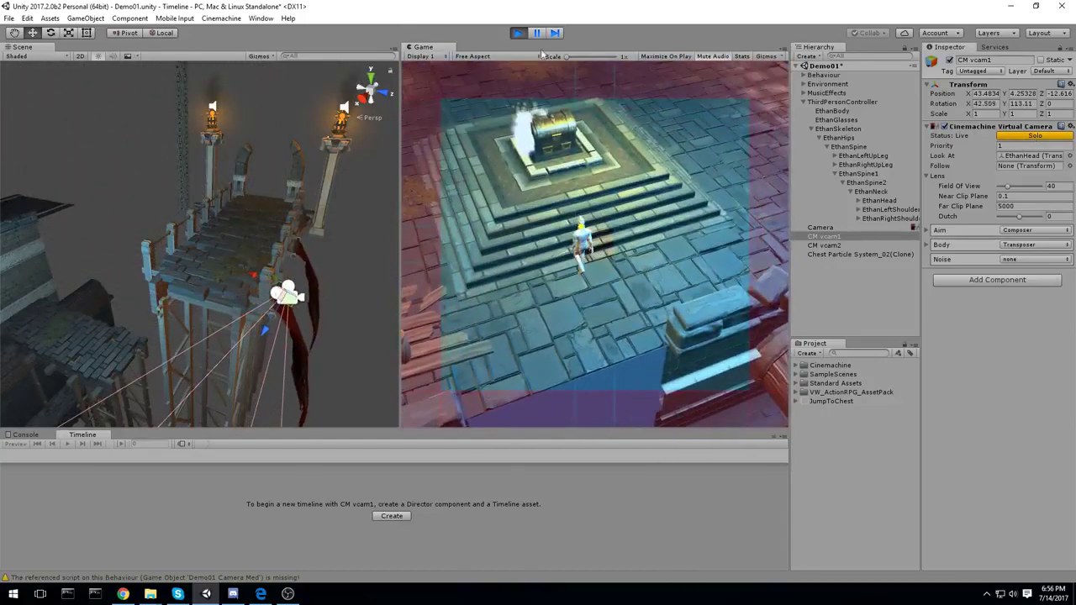
click(519, 34)
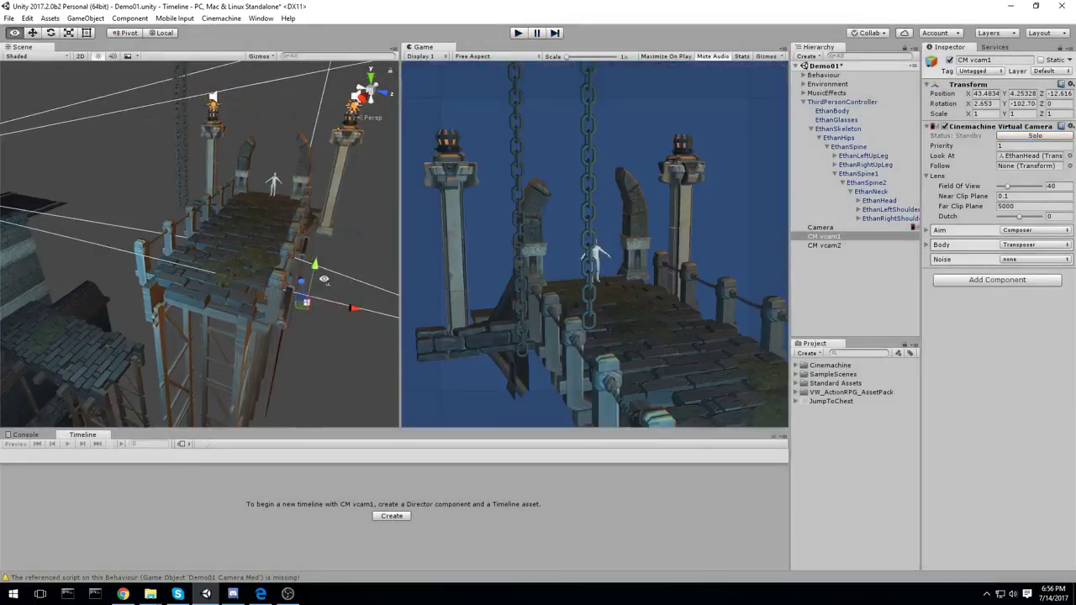
click(824, 246)
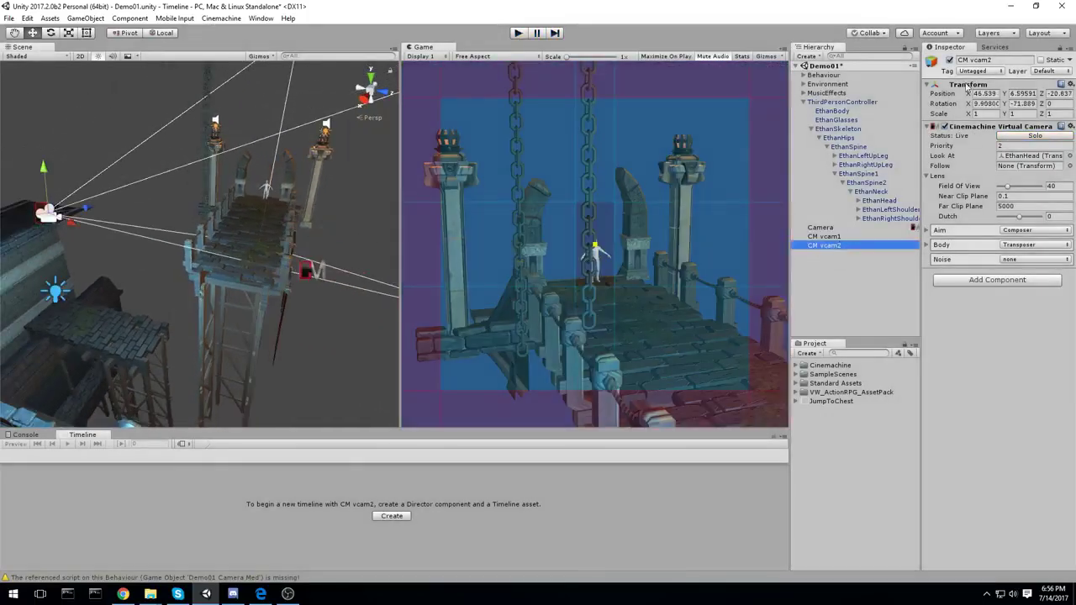
Turn off CM vcam2 so CM vcam1 goes live, and play-test vcam1's shot of Ethan's jump
click(950, 60)
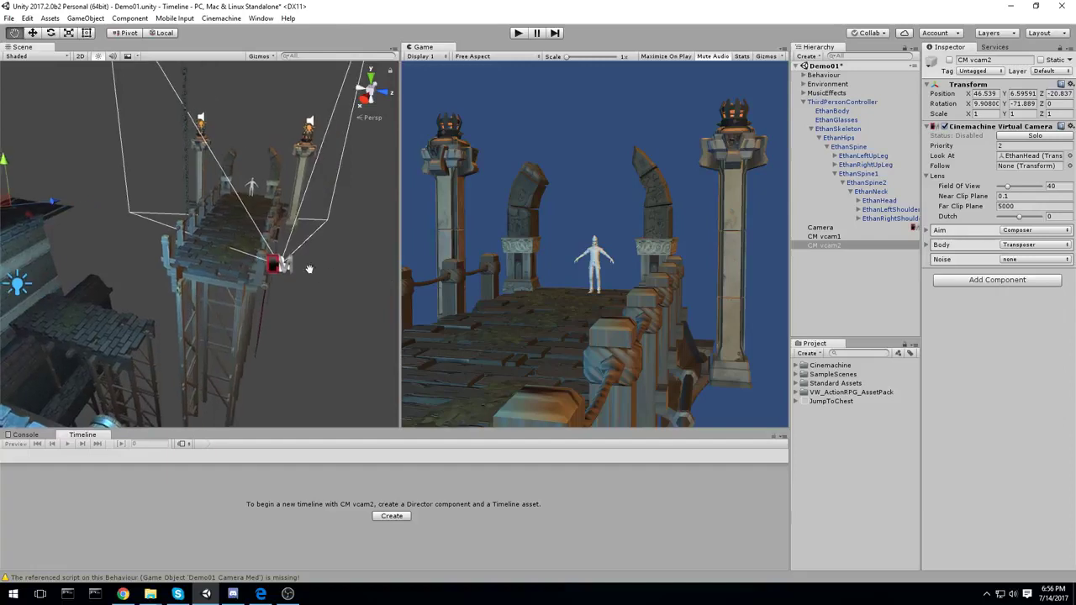
double_click(824, 237)
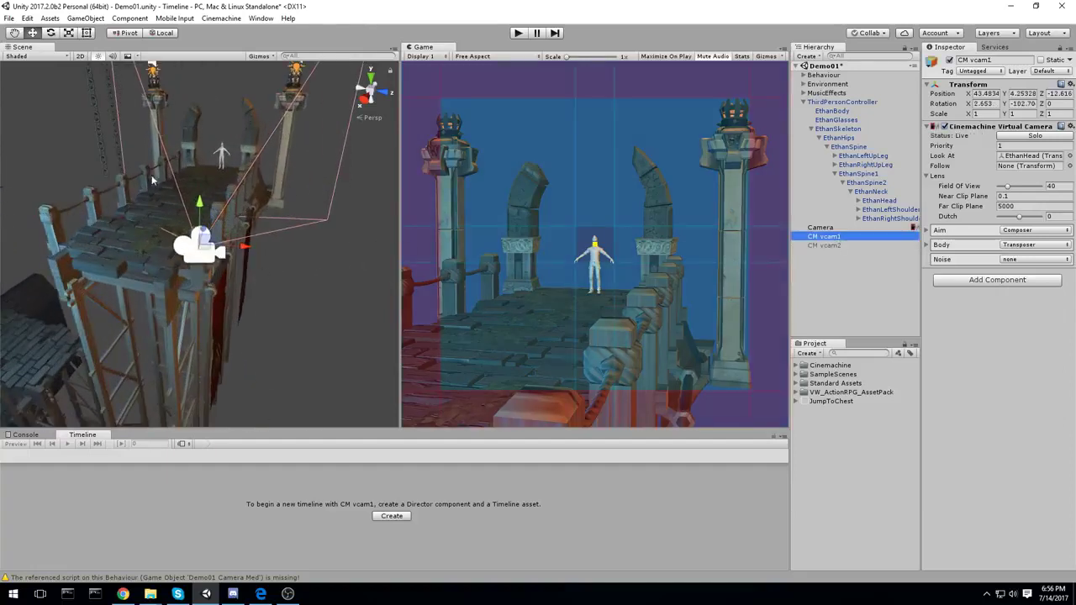
click(518, 33)
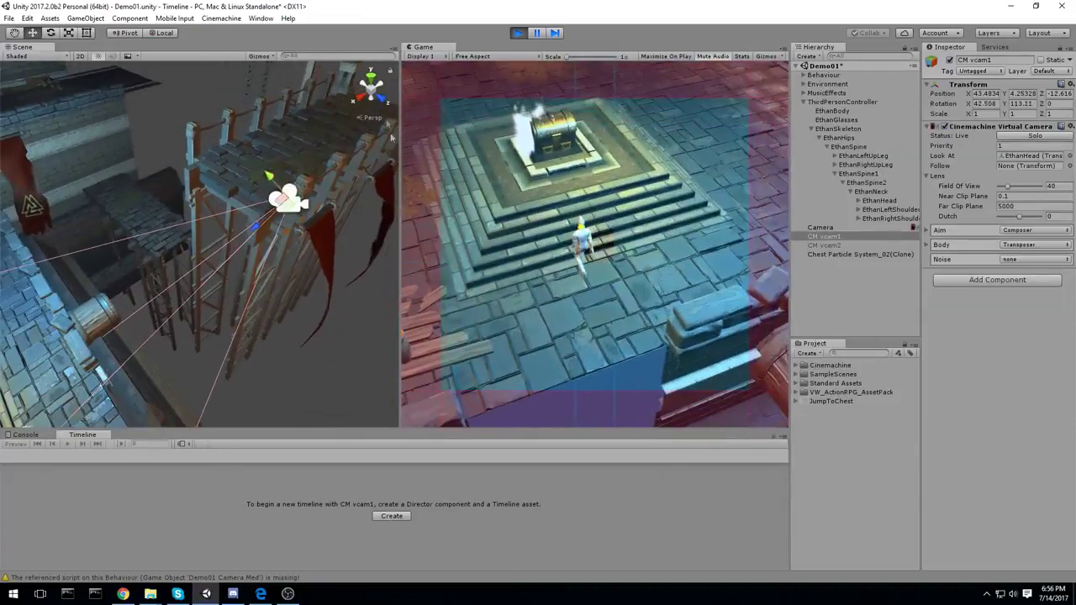
click(520, 33)
click(1028, 166)
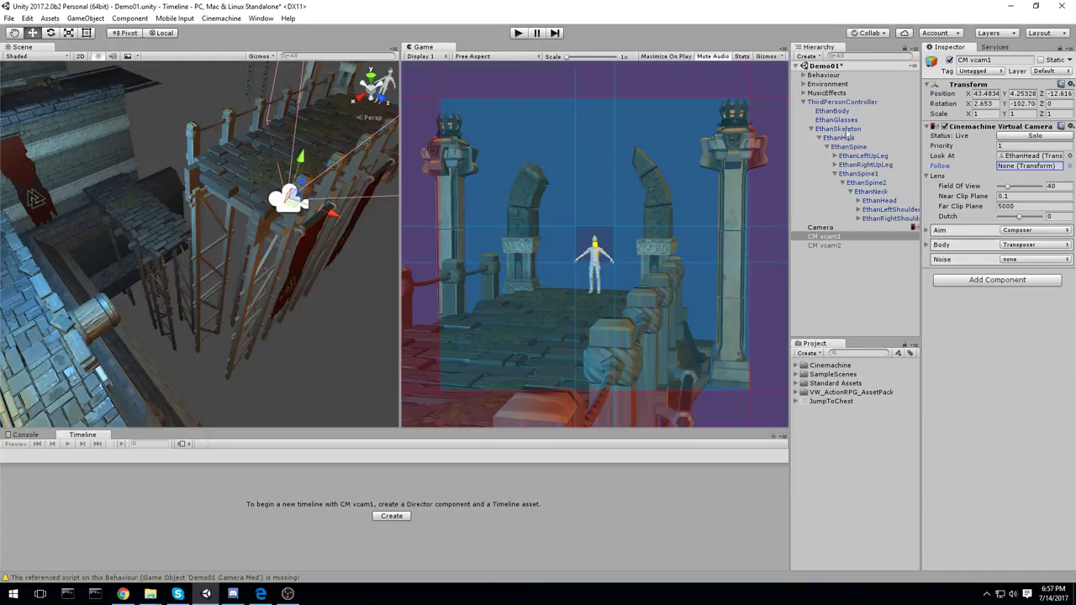
Set CM vcam1's Follow target to EthanSkeleton and test it in a play run
drag(838, 129, 1032, 165)
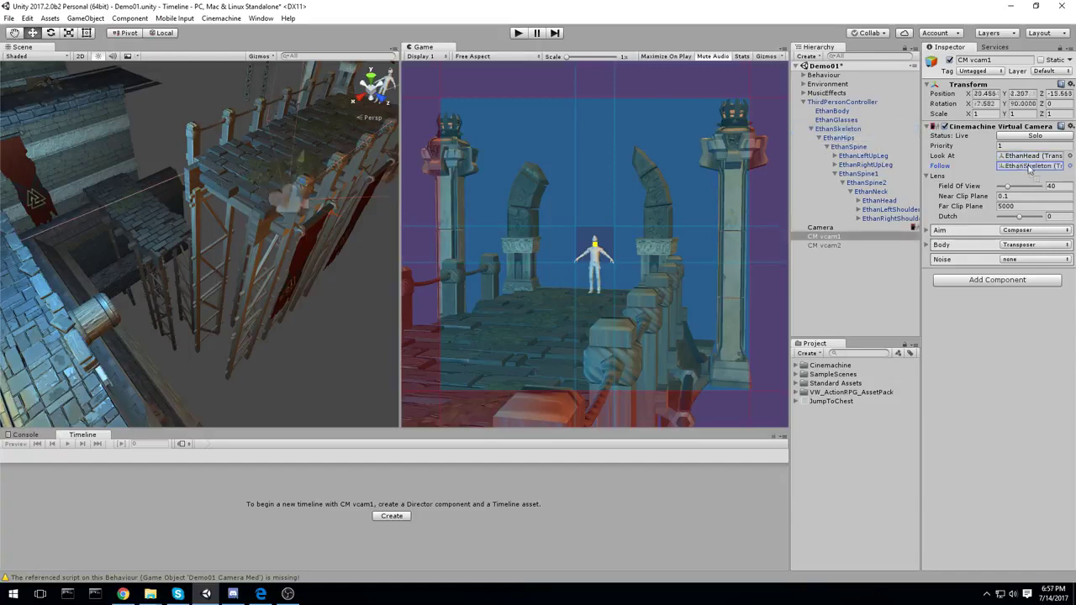
click(518, 32)
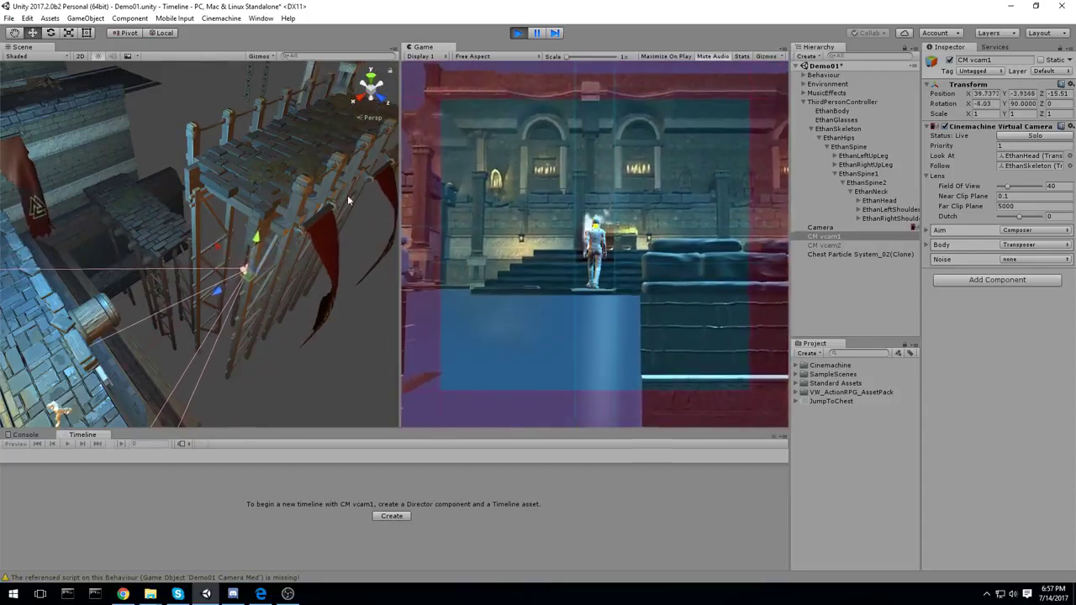
click(518, 32)
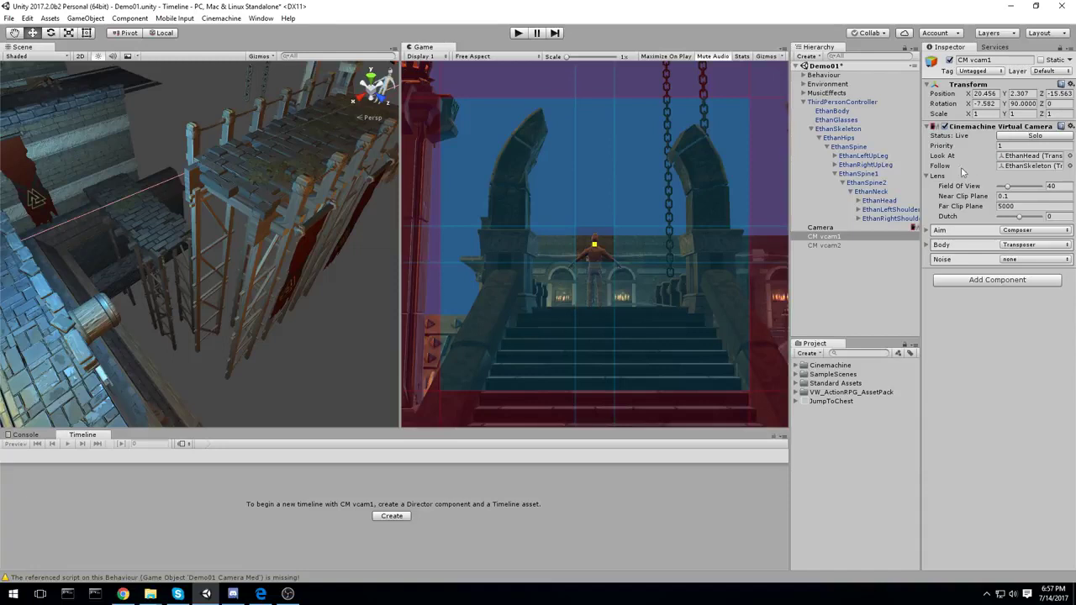
Clear CM vcam1's Follow target back to None using the object picker
mouse_move(960, 166)
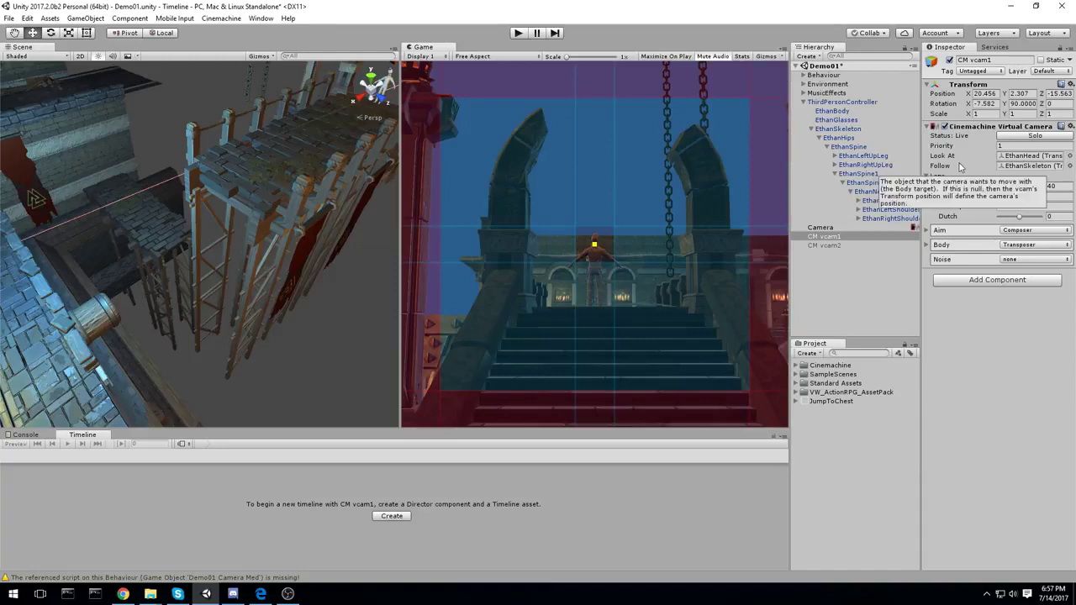
click(1071, 167)
scroll(76, 109, down, 10)
drag(114, 83, 113, 49)
click(58, 48)
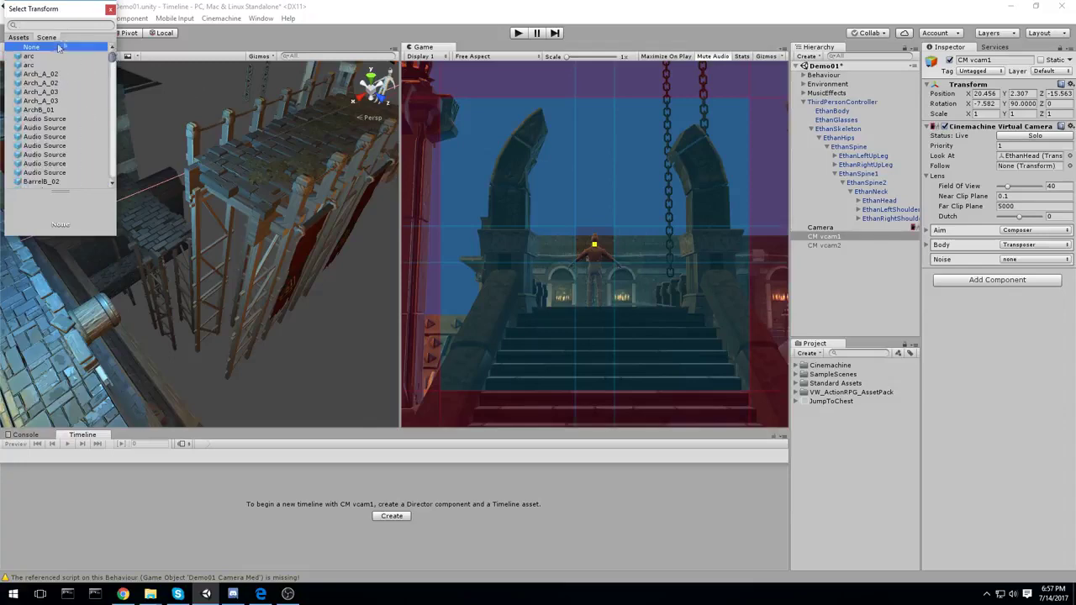
click(110, 9)
right_drag(252, 229, 225, 341)
Align CM vcam1 with the Scene view (Ctrl+Shift+F), then align the view back to the camera
key(ctrl+shift+f)
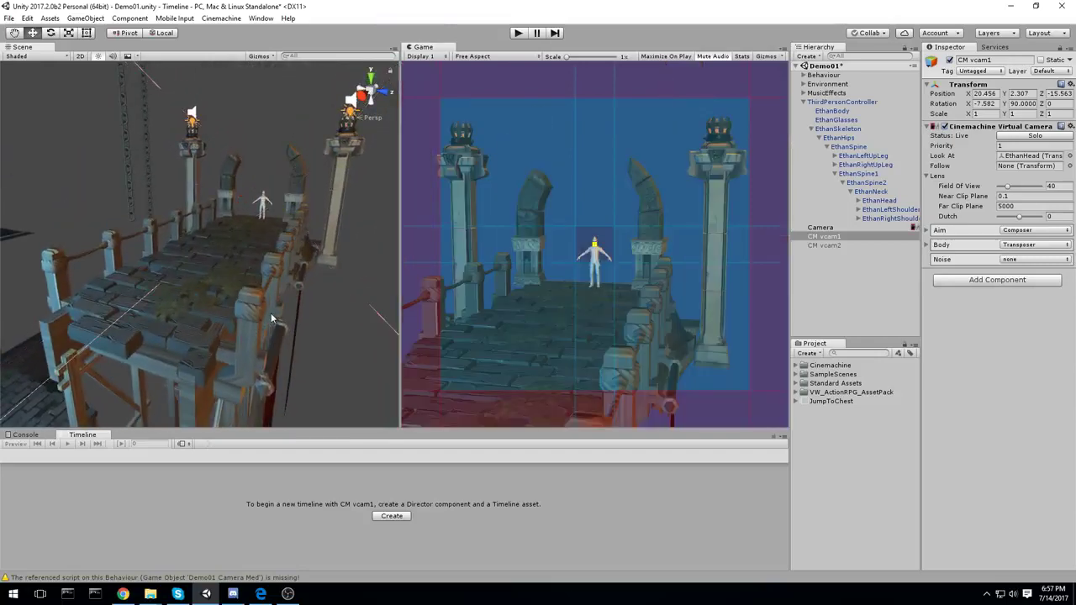
right_drag(322, 290, 309, 297)
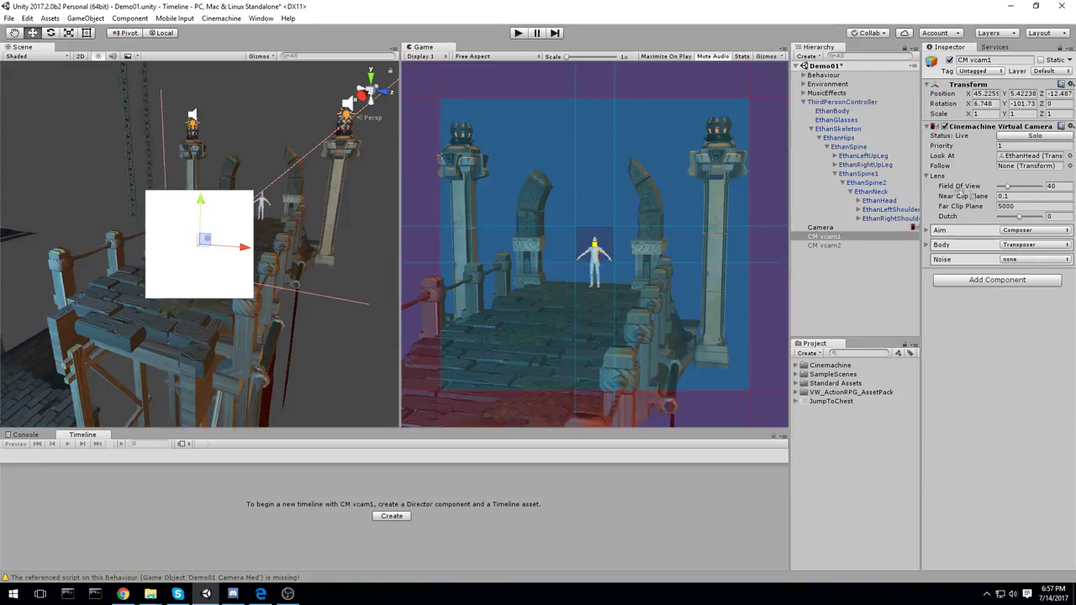
click(934, 176)
key(alt+shift+f)
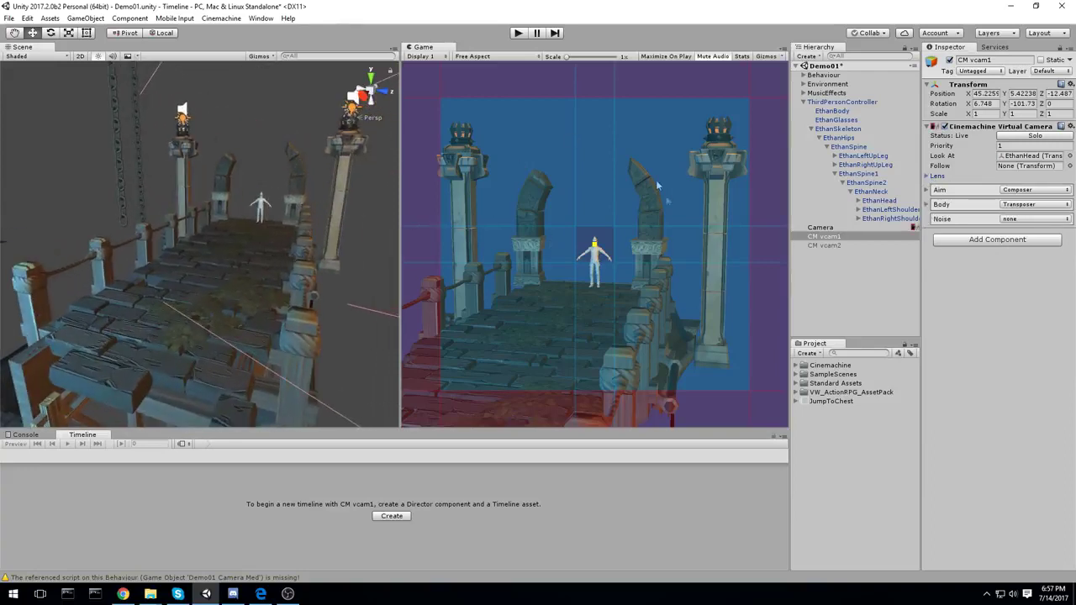
click(835, 237)
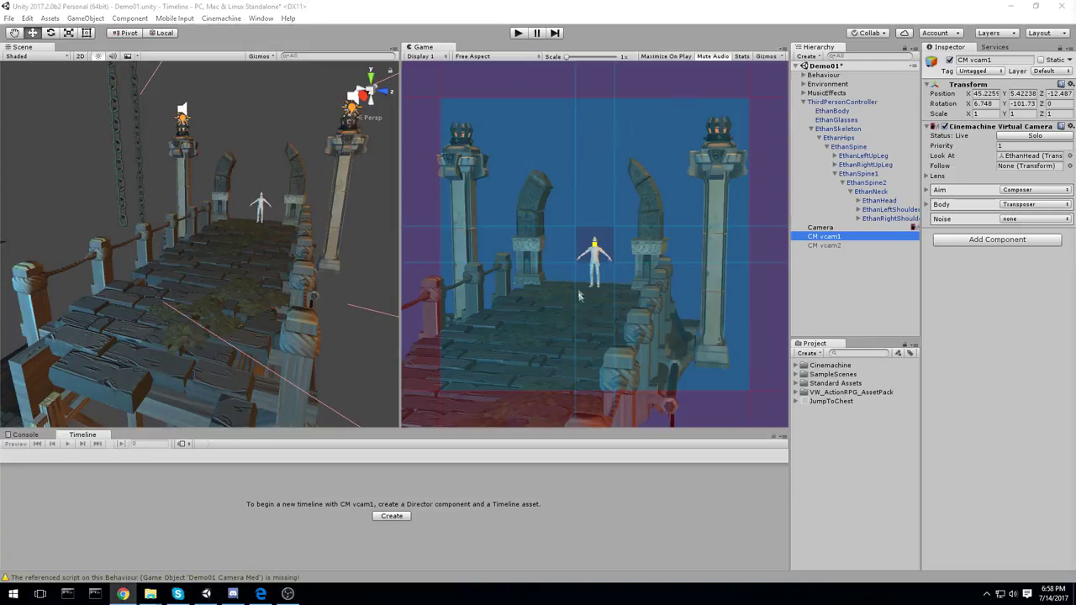
Widen CM vcam1's dead zone horizontally, raise its top edge, and start a play test
click(607, 242)
scroll(594, 254, up, 1)
scroll(585, 268, down, 1)
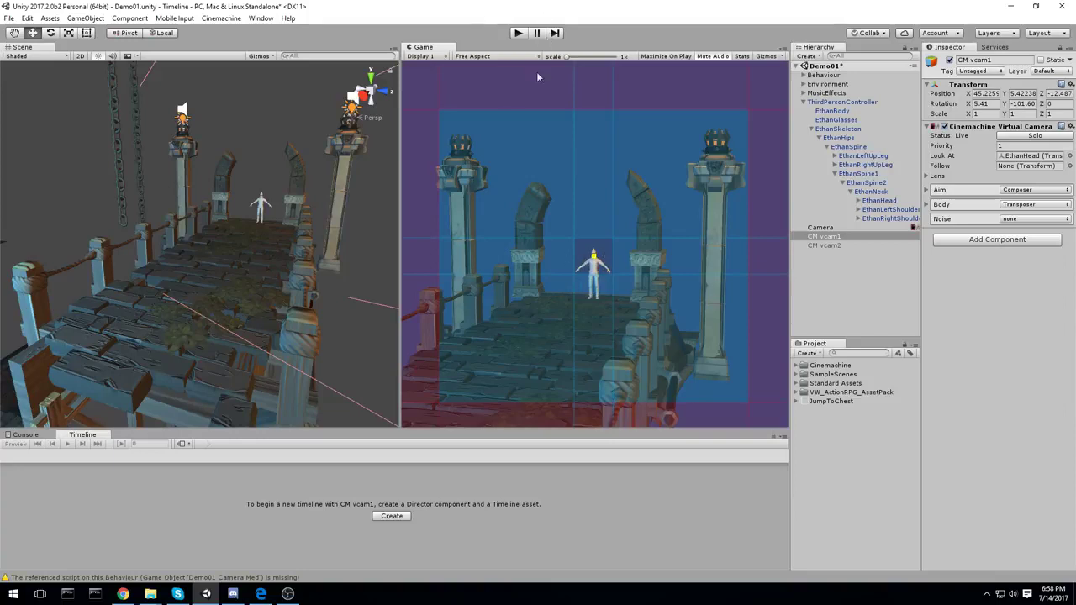
drag(575, 262, 464, 263)
drag(551, 237, 560, 128)
click(518, 33)
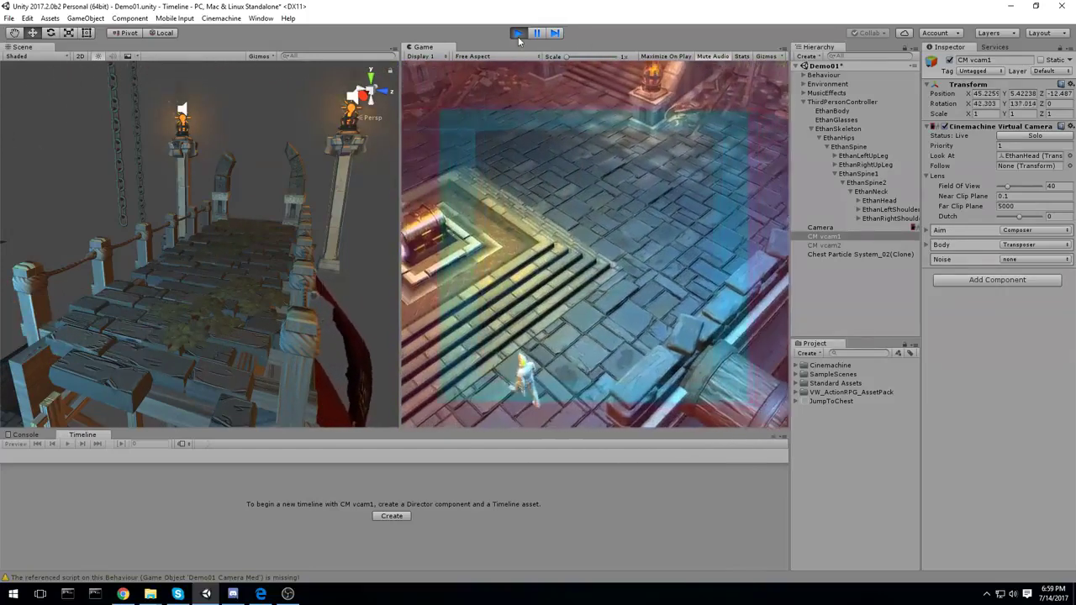
Lower the aim point to Ethan's head and narrow the composer zone, then play-test
click(518, 34)
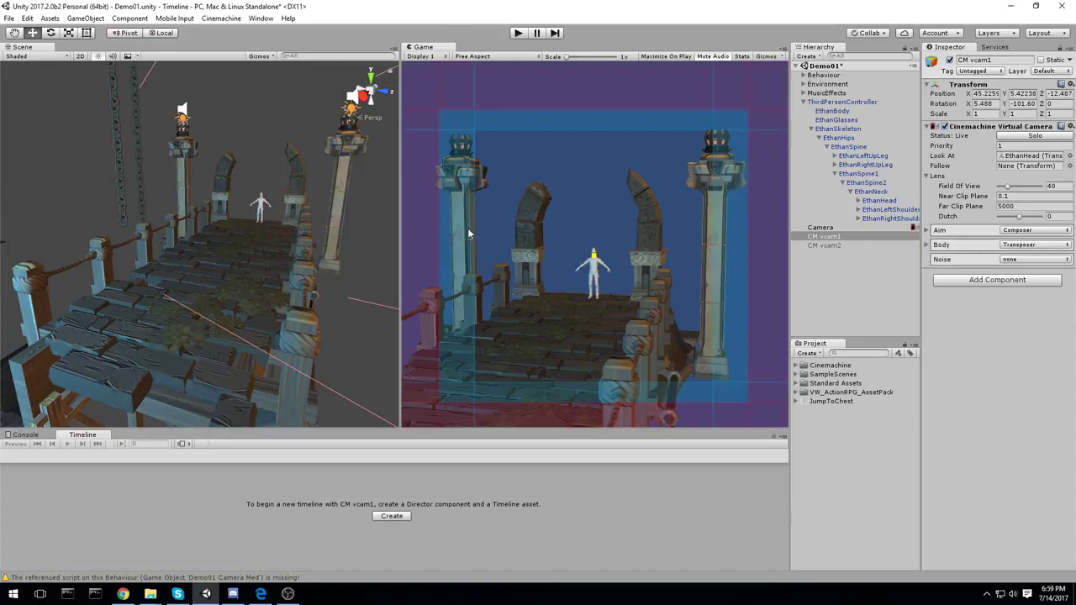
drag(593, 131, 595, 225)
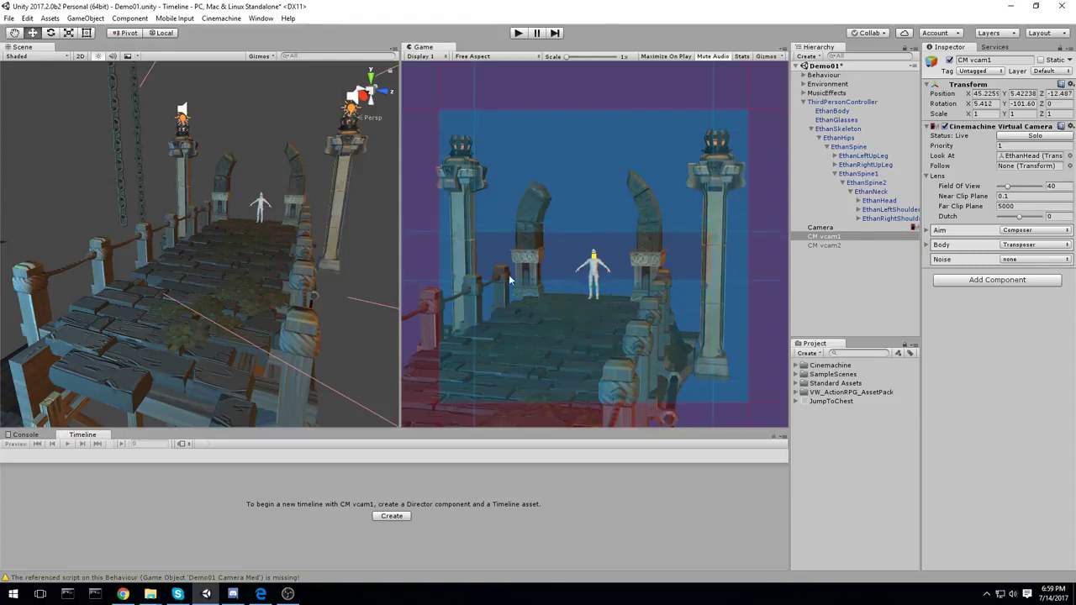
drag(487, 266, 584, 269)
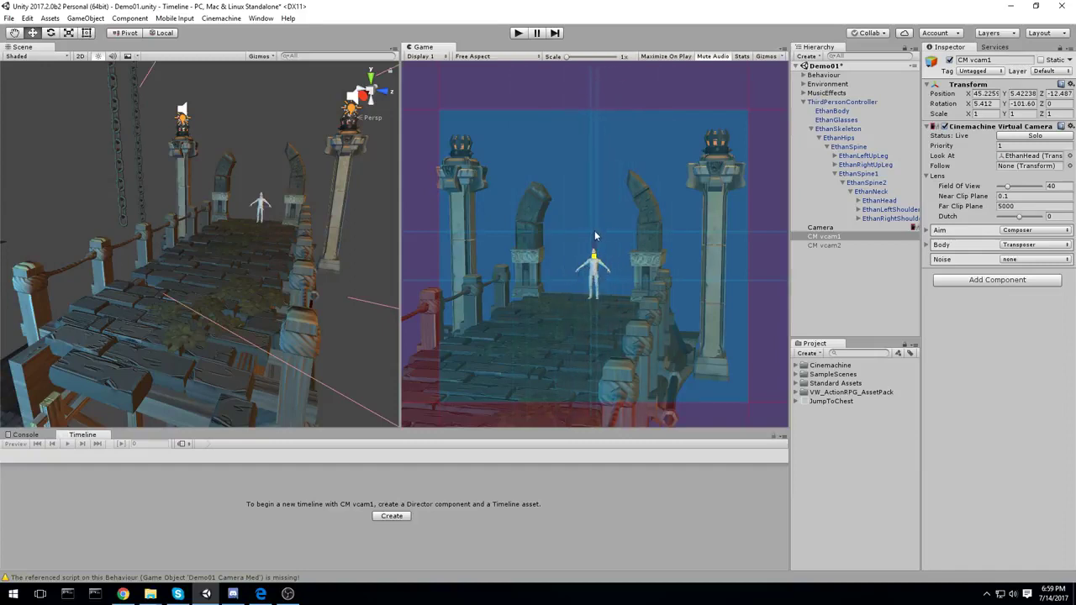
click(518, 32)
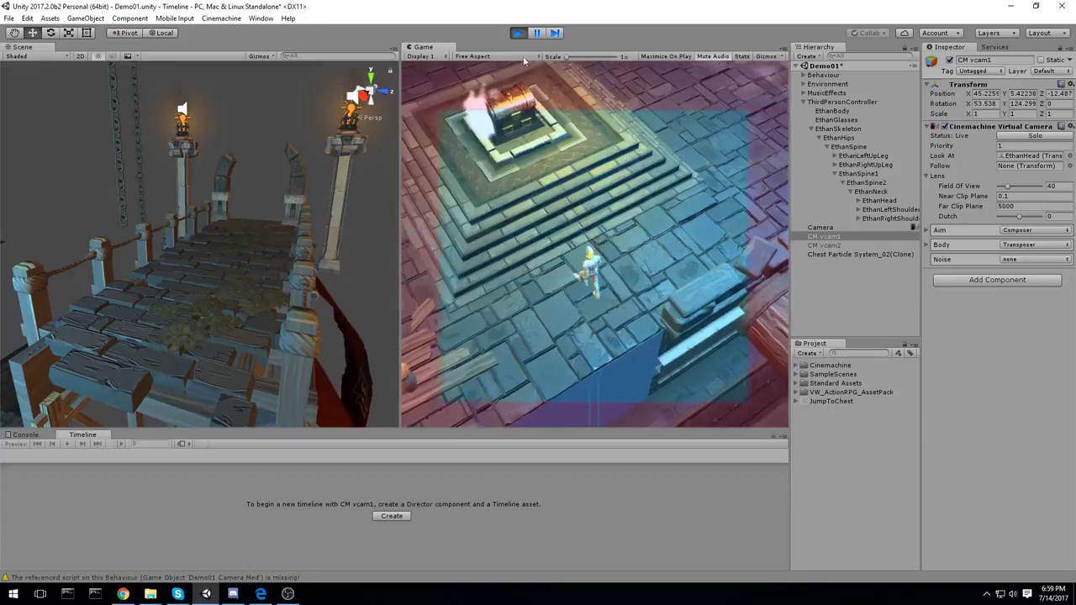
click(518, 32)
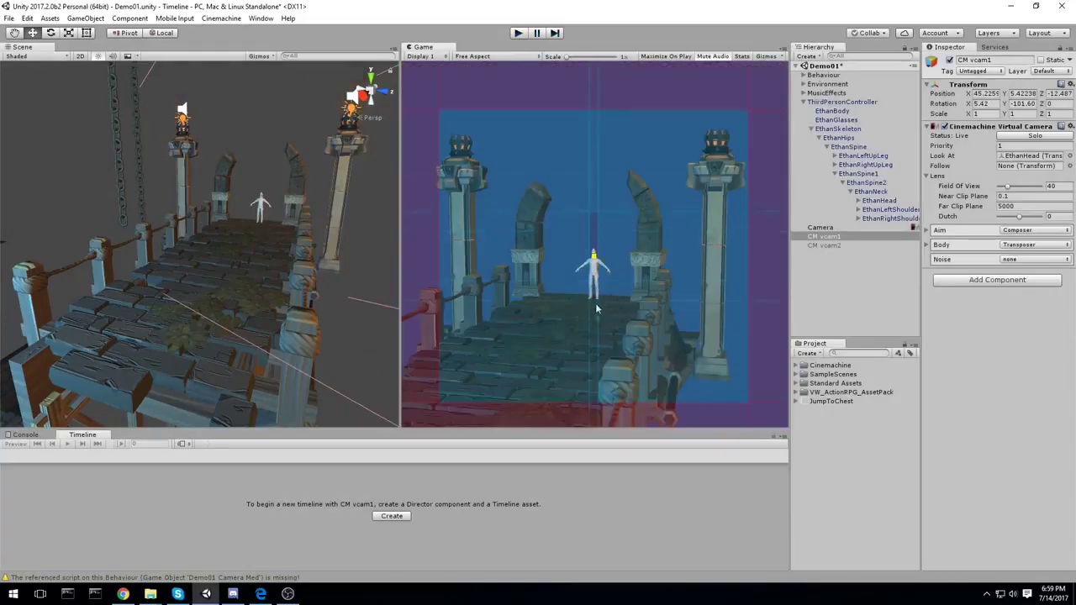
Test again, then widen the dead zone and shift the vertical framing so Ethan sits right
click(518, 33)
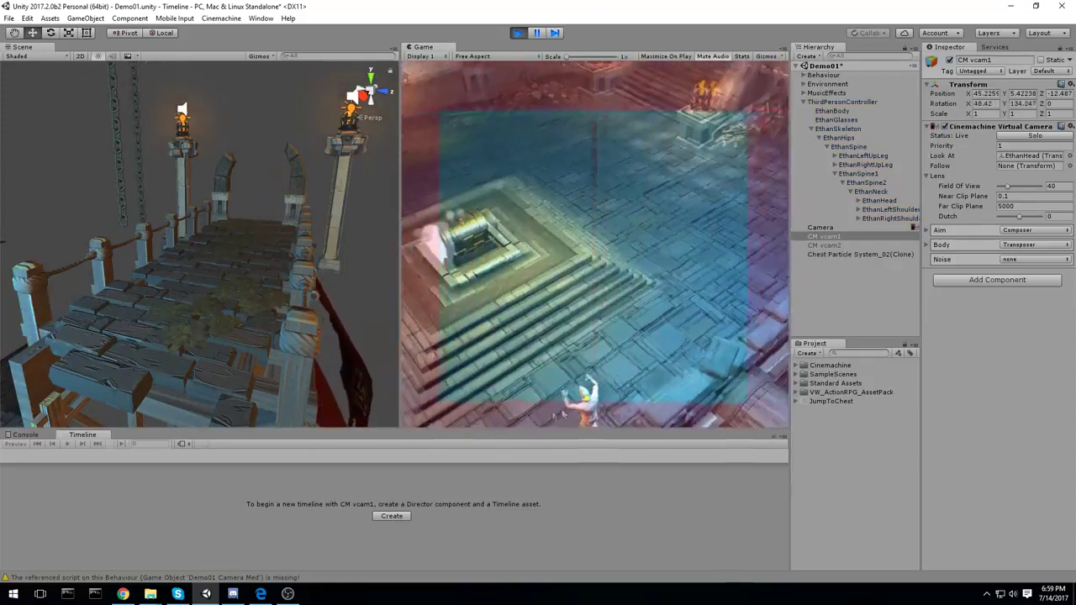
key(ctrl+p)
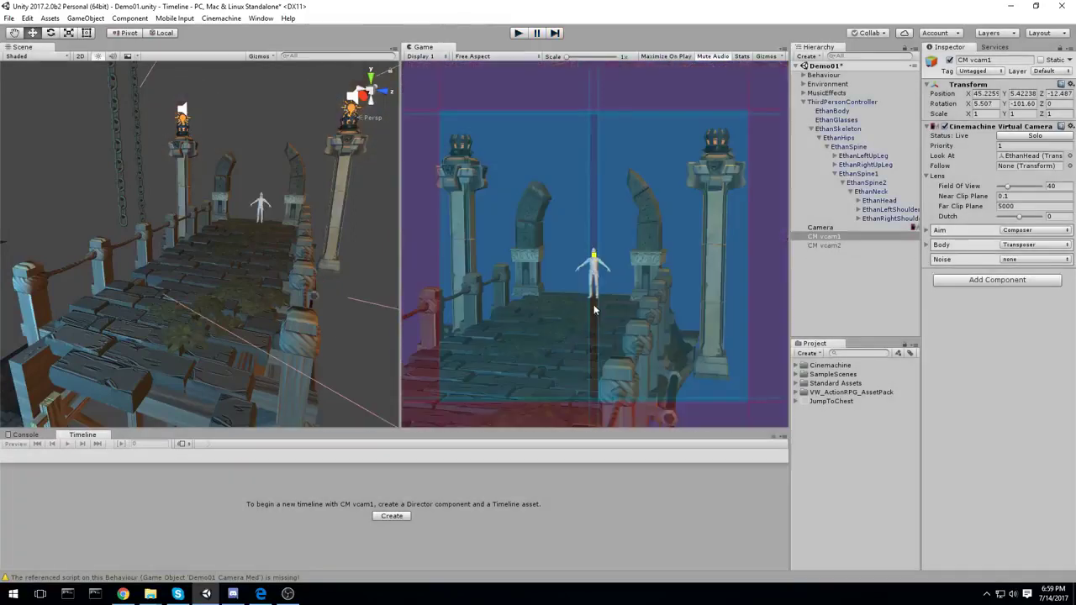
drag(594, 404, 596, 349)
drag(605, 402, 746, 301)
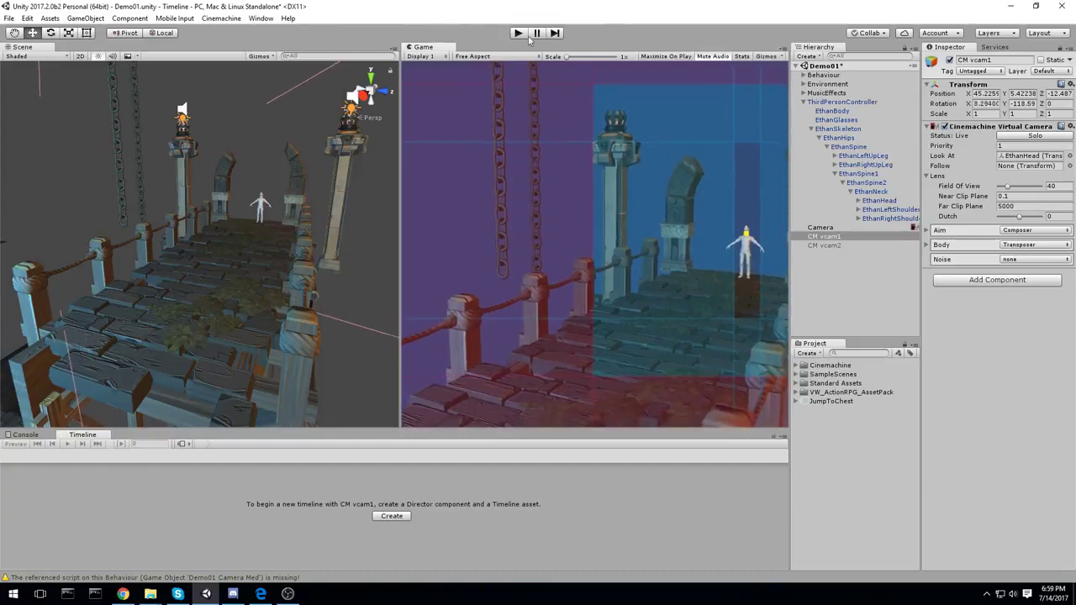
Move Ethan higher and further left in frame, shorten the composer zone band, and play-test
click(519, 33)
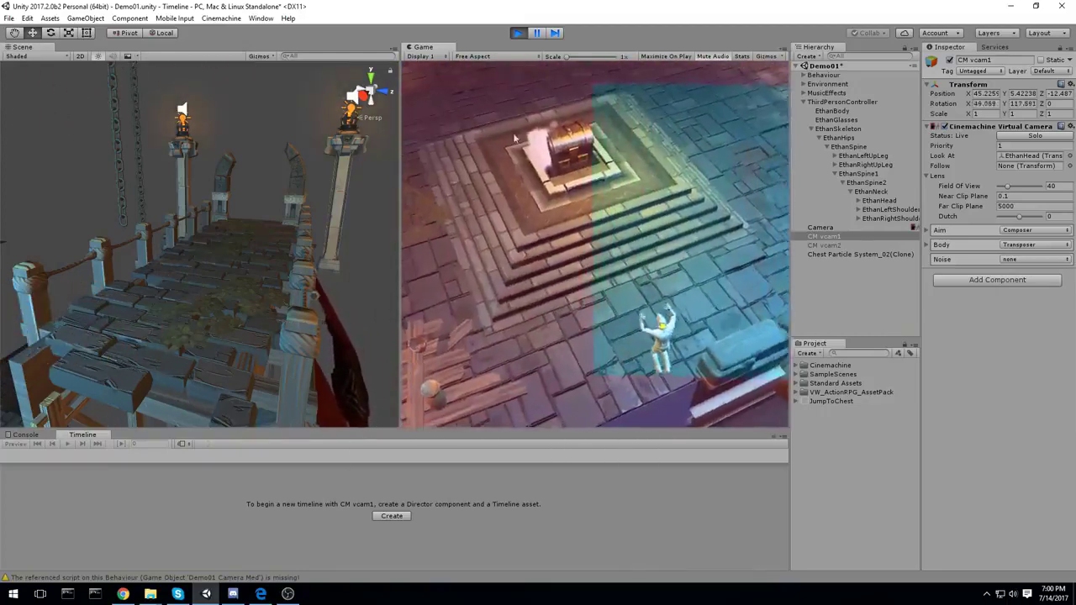
click(518, 33)
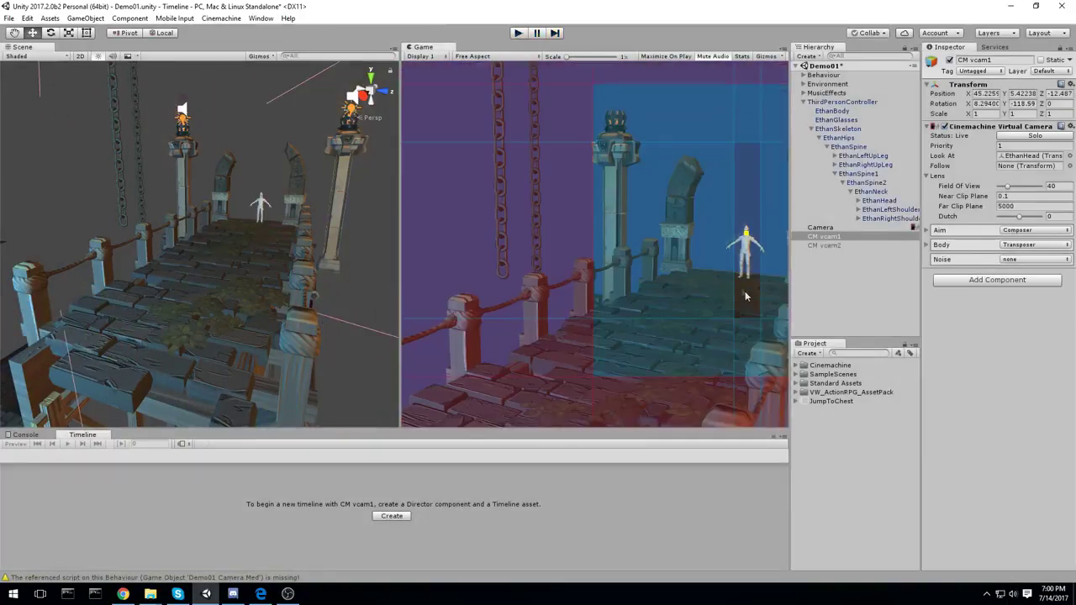
drag(721, 268, 657, 221)
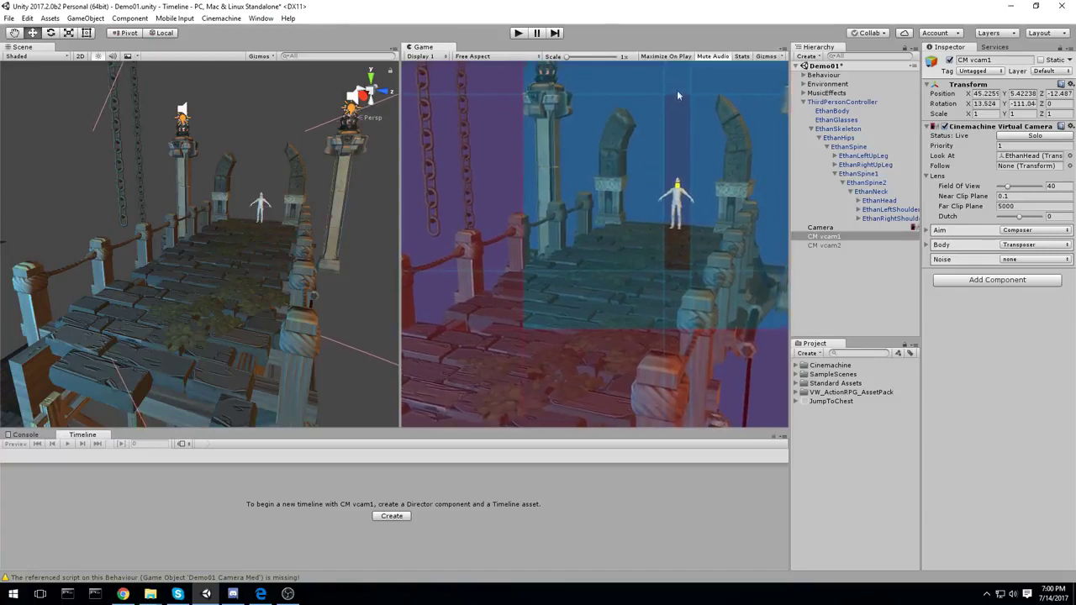
drag(677, 262, 676, 181)
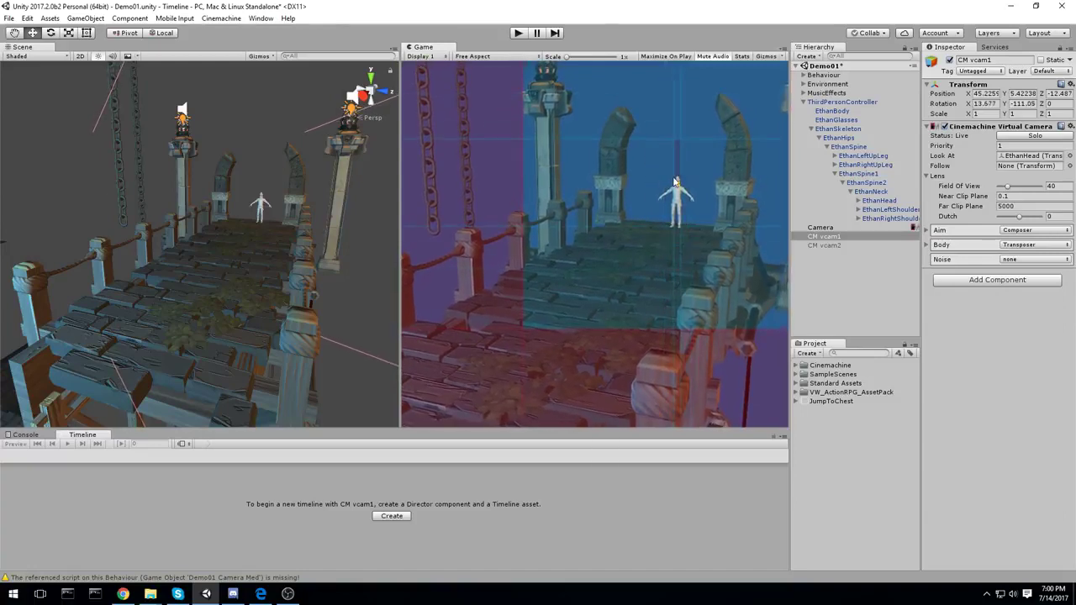
click(519, 33)
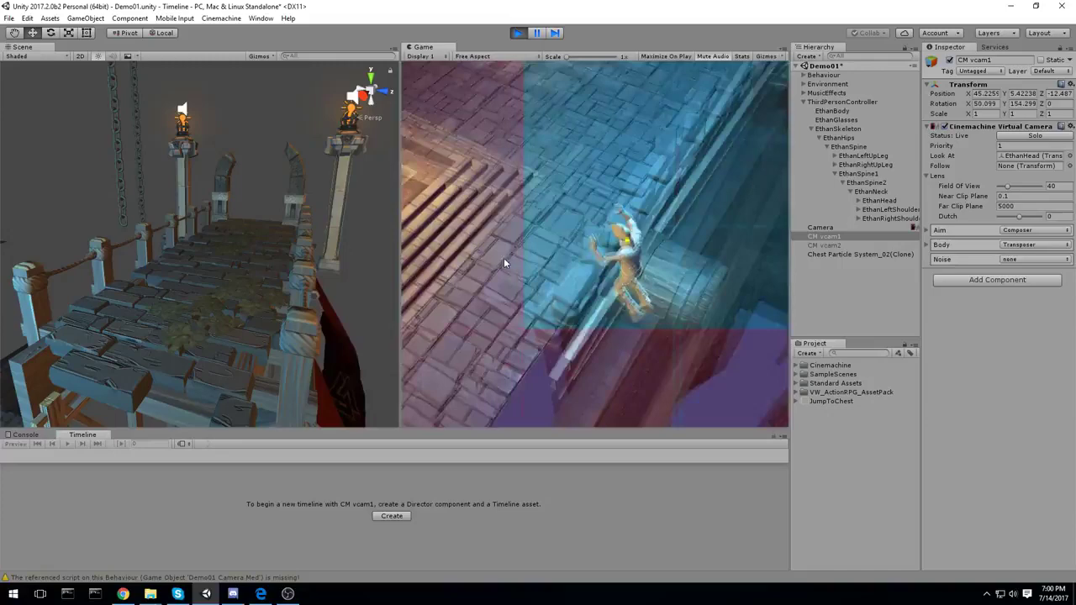
key(ctrl+p)
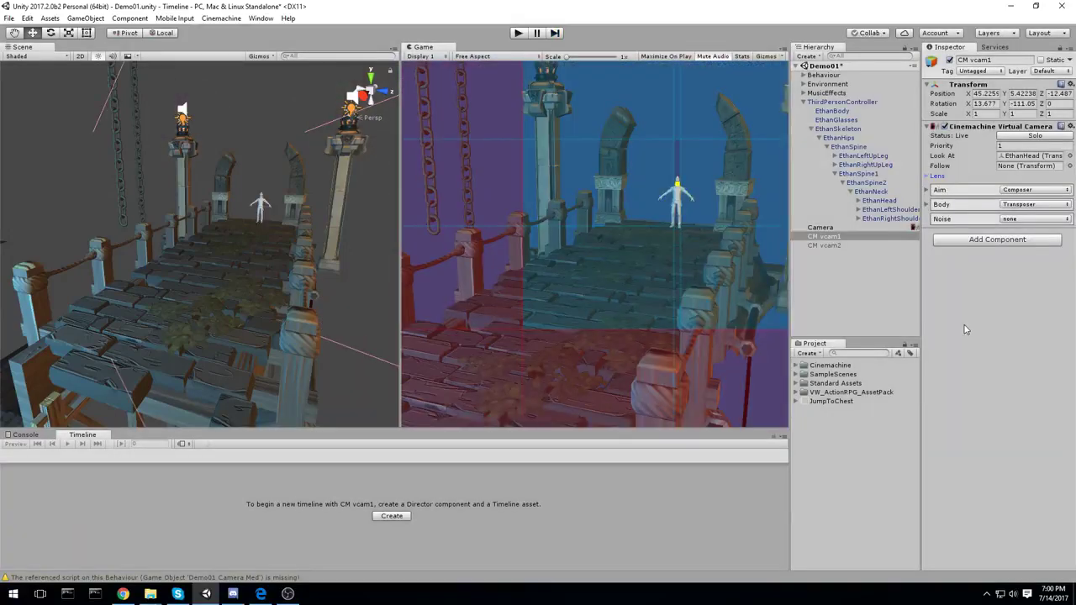
Check CM vcam1's Look At and Follow fields, then show its Composer aim settings
click(945, 160)
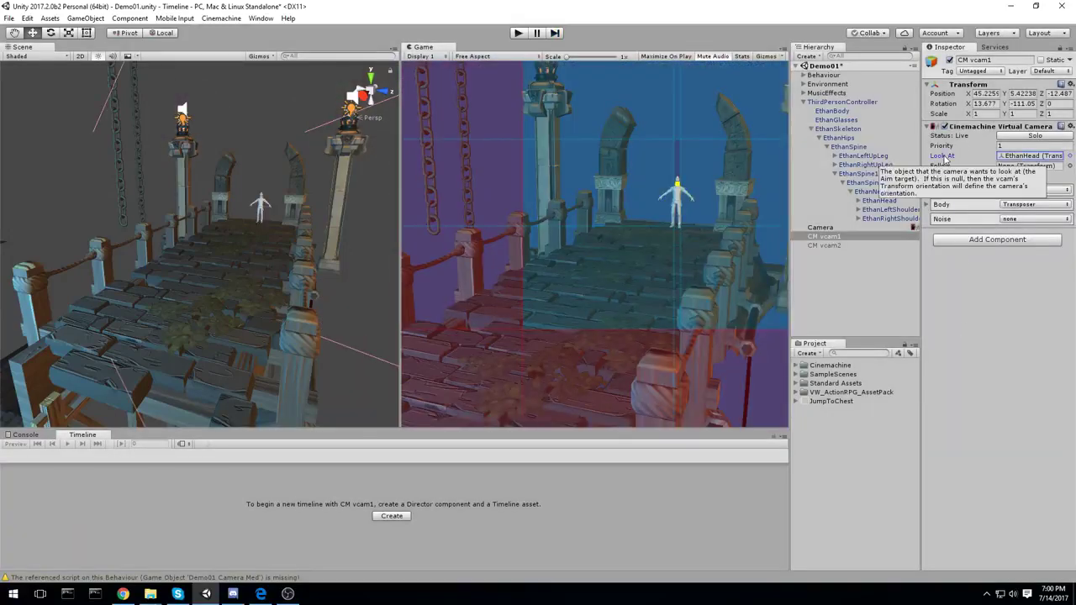
click(943, 167)
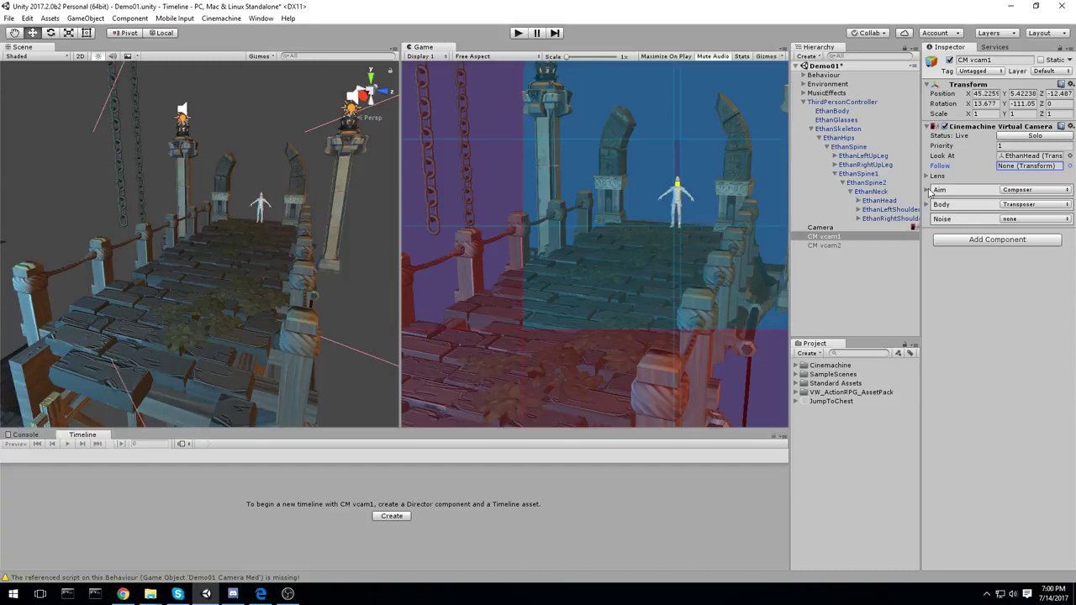
click(930, 191)
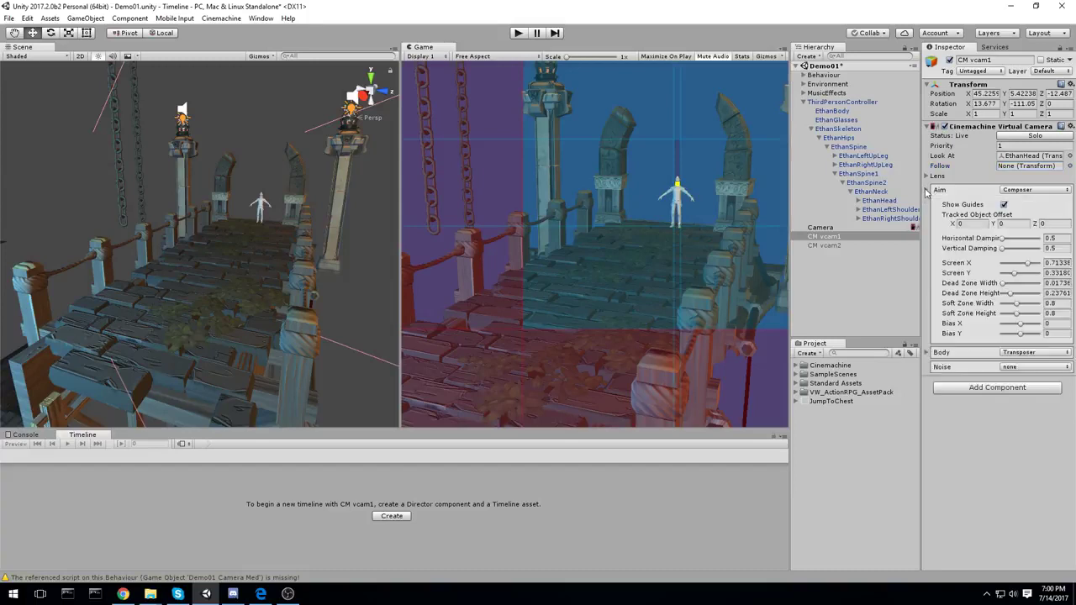
Toggle the composition guides and re-centre Ethan, shifting the target to Screen X 0.46
click(1003, 205)
click(1003, 205)
drag(672, 192, 626, 168)
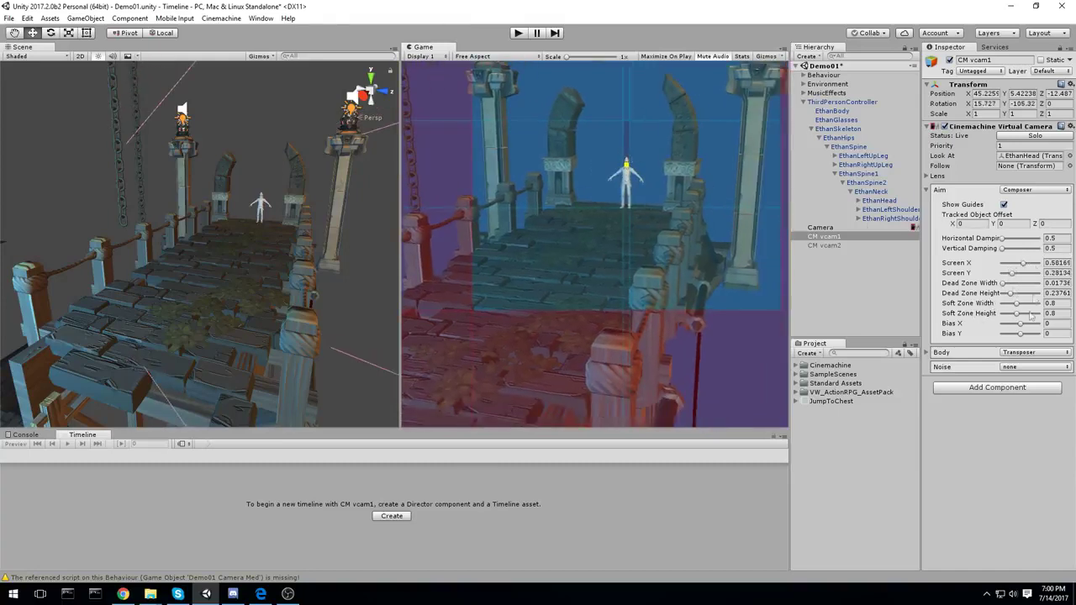
drag(622, 153, 574, 165)
Set horizontal and vertical damping to 0, narrow the dead zone to a thin band, and play-test
scroll(595, 162, up, 5)
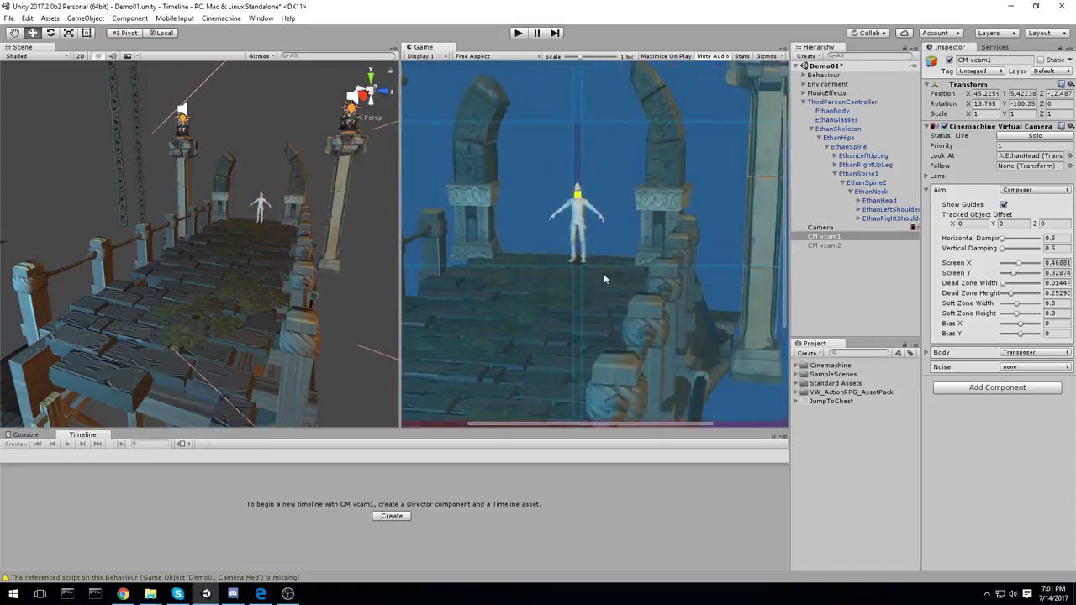
mouse_move(584, 289)
mouse_down()
mouse_move(642, 291)
mouse_move(621, 306)
mouse_move(597, 300)
mouse_up()
scroll(656, 311, down, 3)
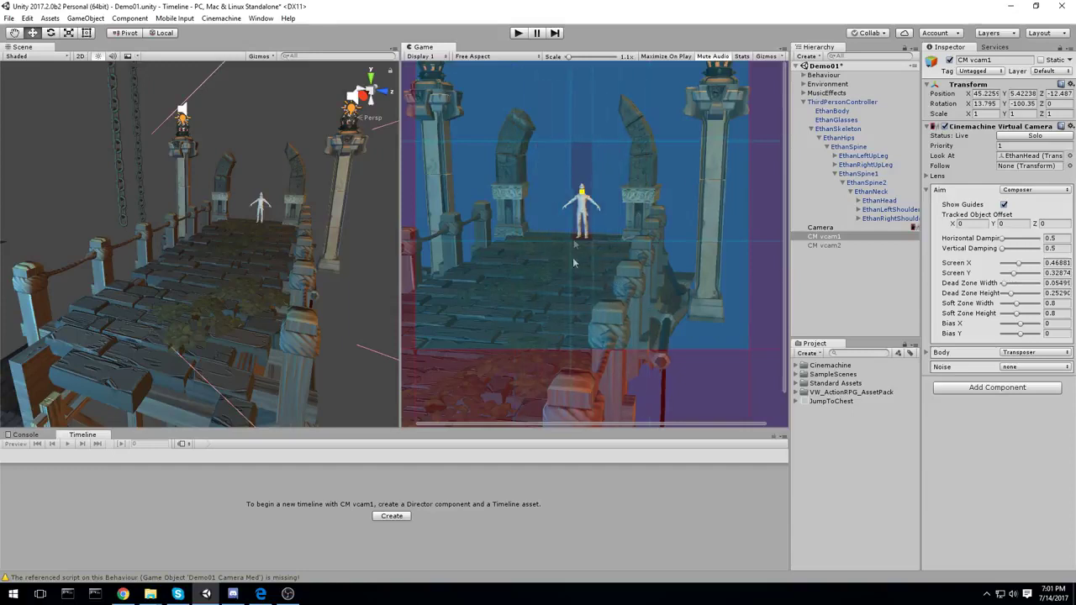
scroll(627, 290, down, 1)
drag(1004, 240, 998, 250)
drag(577, 179, 581, 177)
click(519, 33)
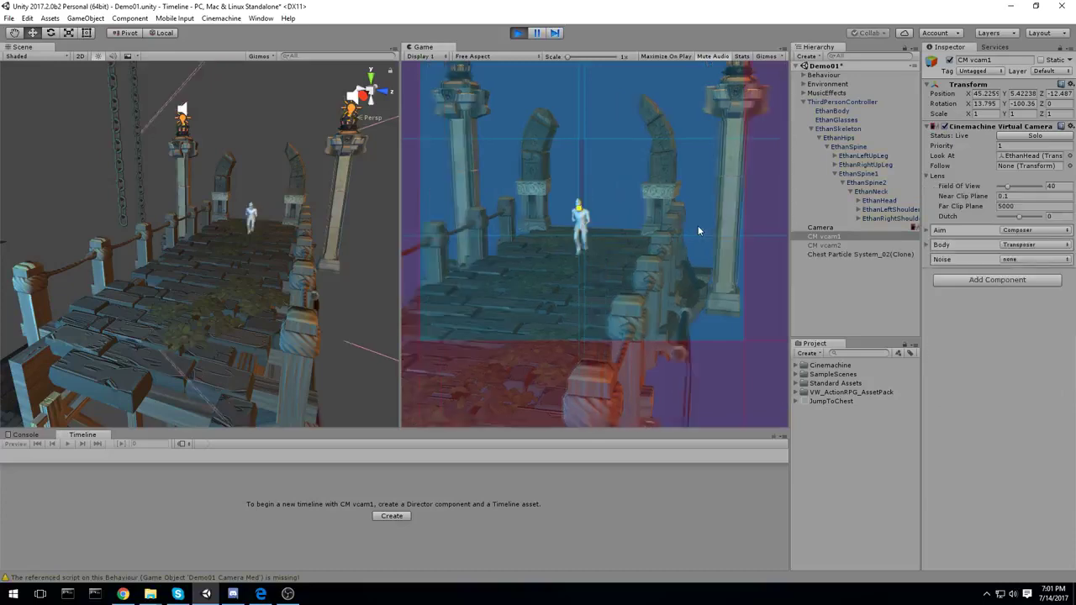
Set CM vcam1's Horizontal Damping to 10 and play-test with Ethan running
click(519, 33)
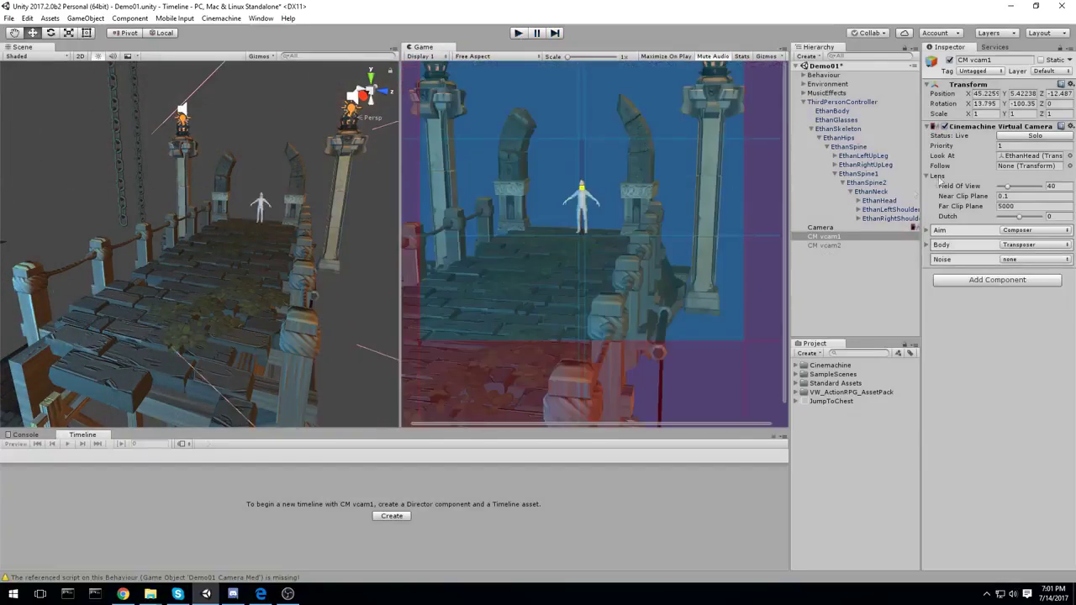
click(928, 230)
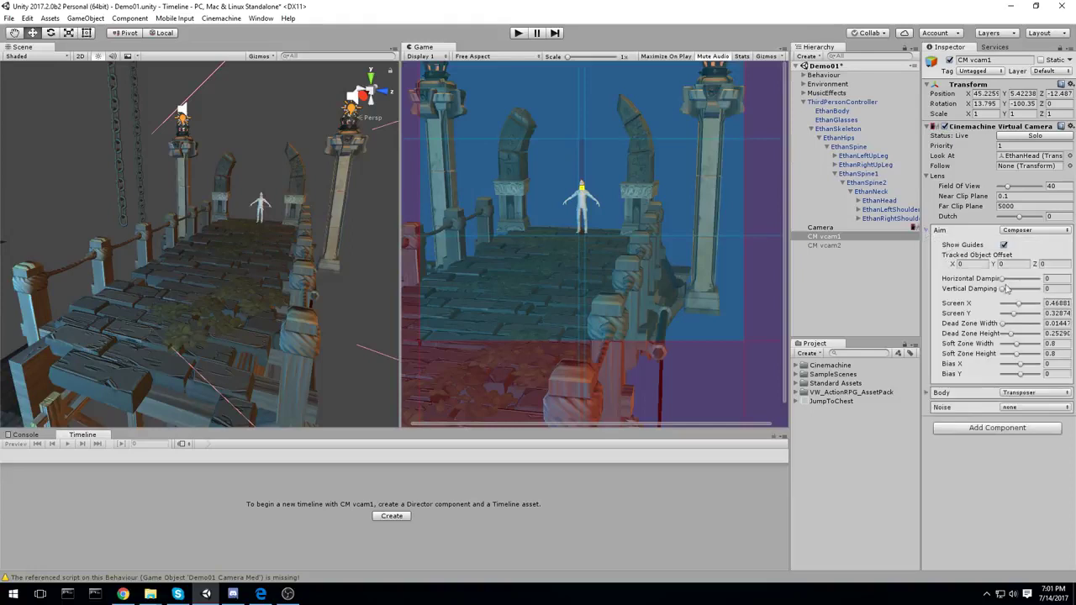
drag(1003, 278, 1009, 284)
key(Return)
text(10)
click(519, 33)
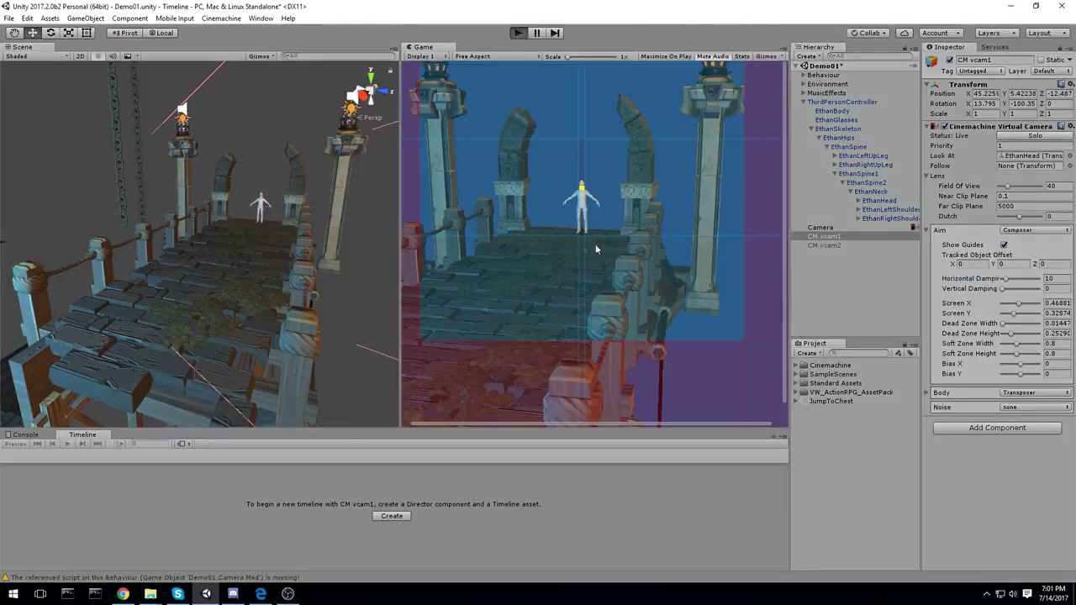
key(s)
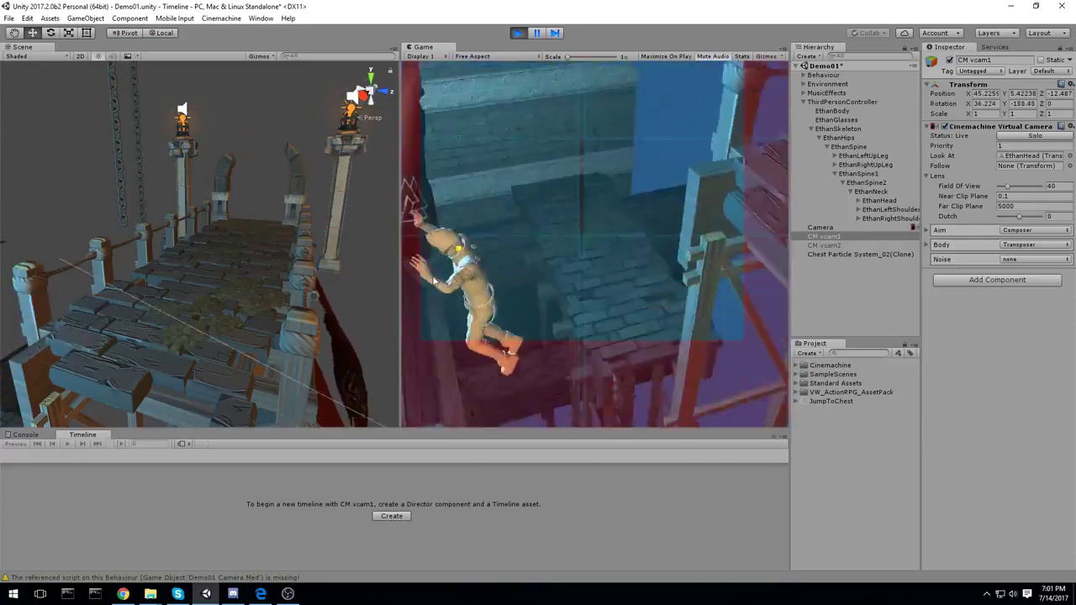
click(518, 34)
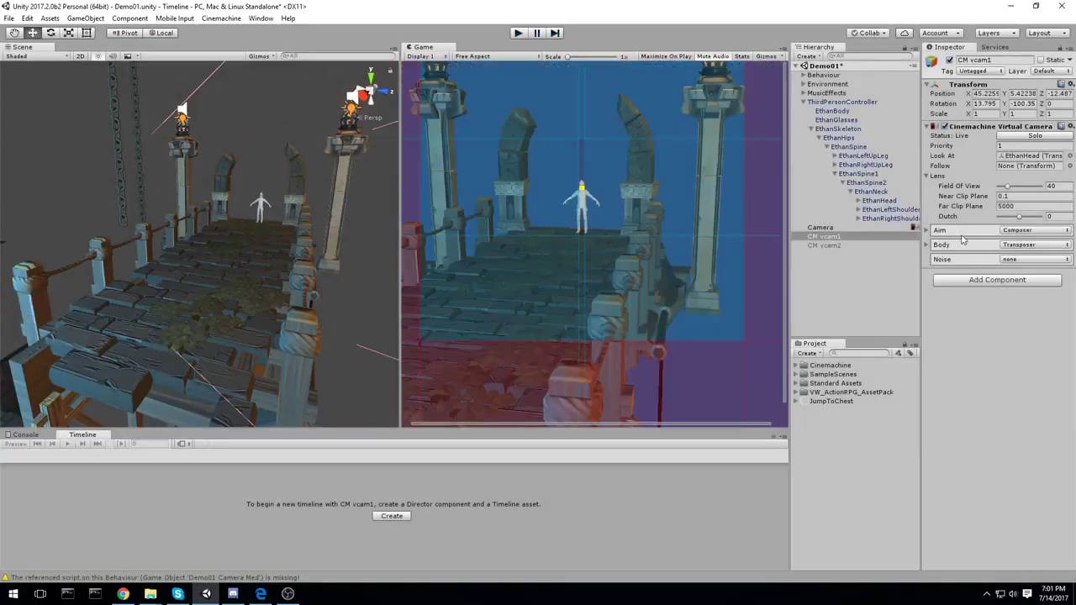
Lower Horizontal Damping to 3, then 1.5, and move the target right (Screen X ≈0.66, Y ≈0.53)
click(933, 232)
click(1060, 278)
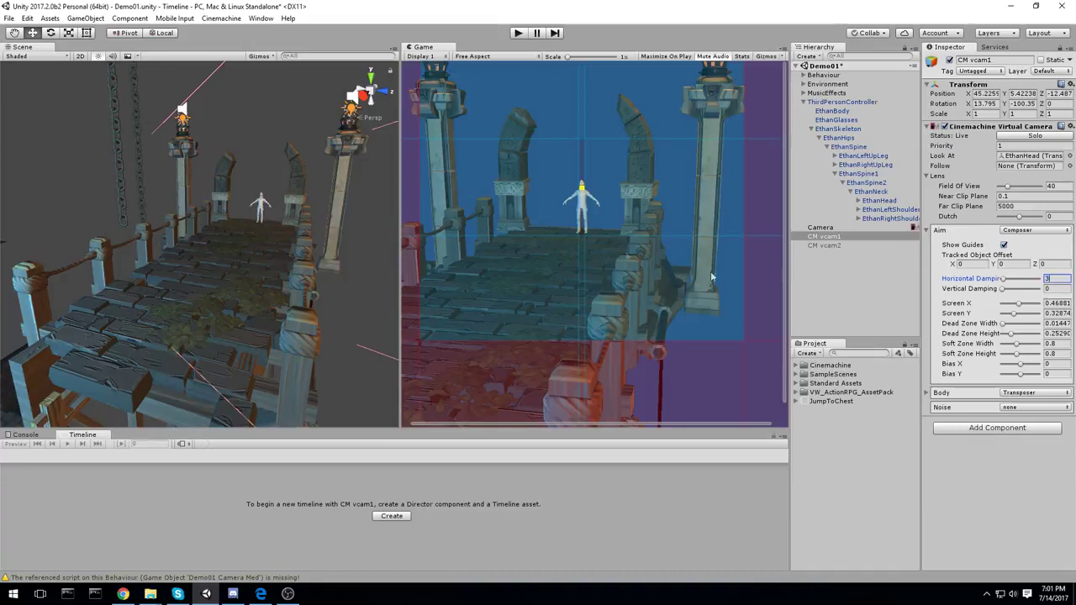
click(517, 33)
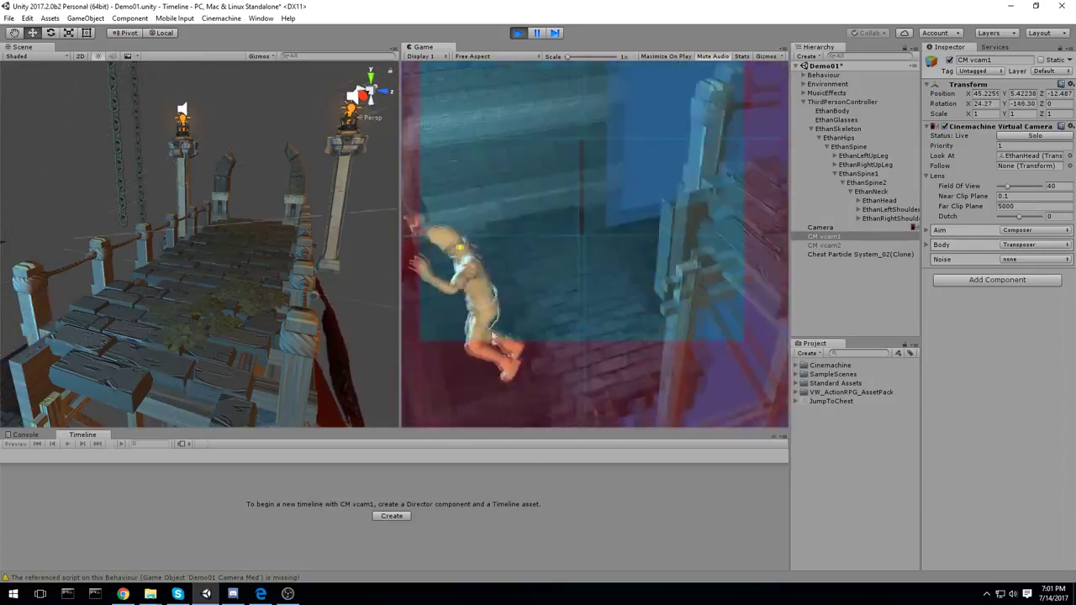
click(518, 33)
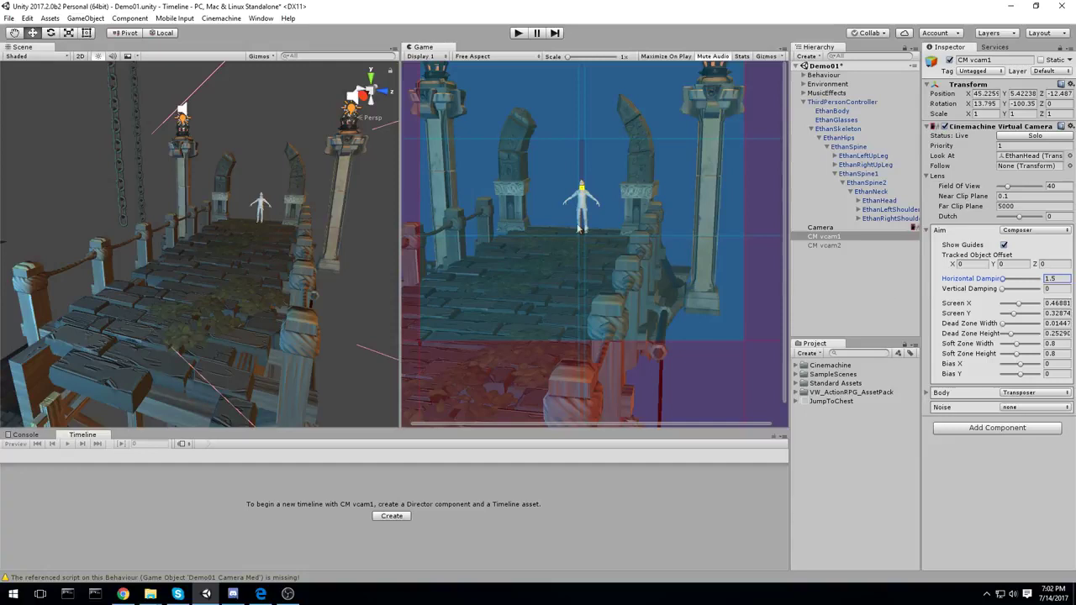
drag(580, 177, 589, 140)
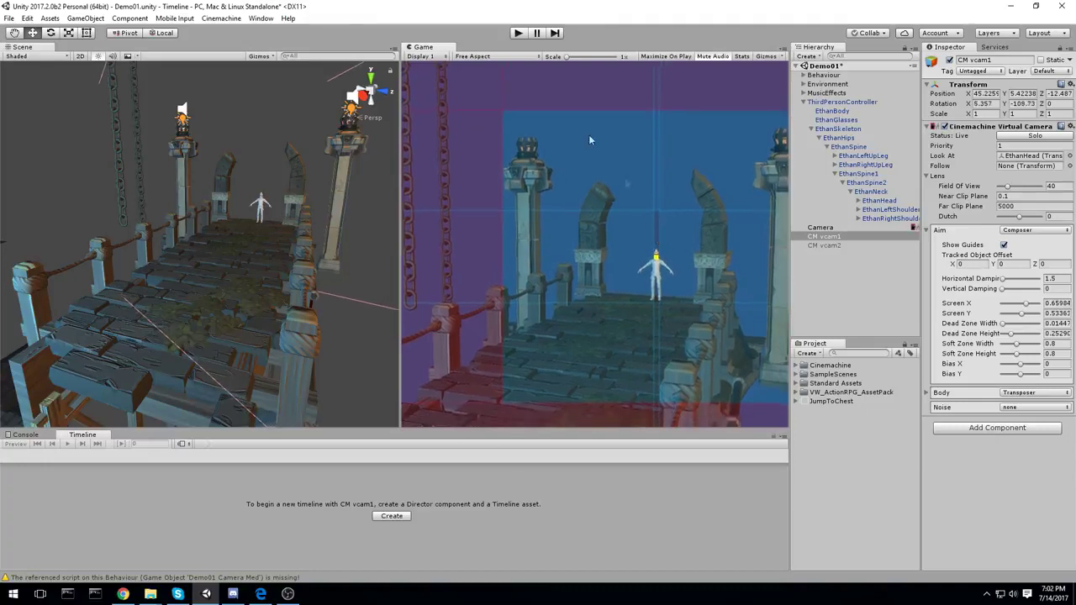
Play-test the new damping, then reveal the Transposer Body settings (Follow Offset 0, 0, -10)
click(518, 32)
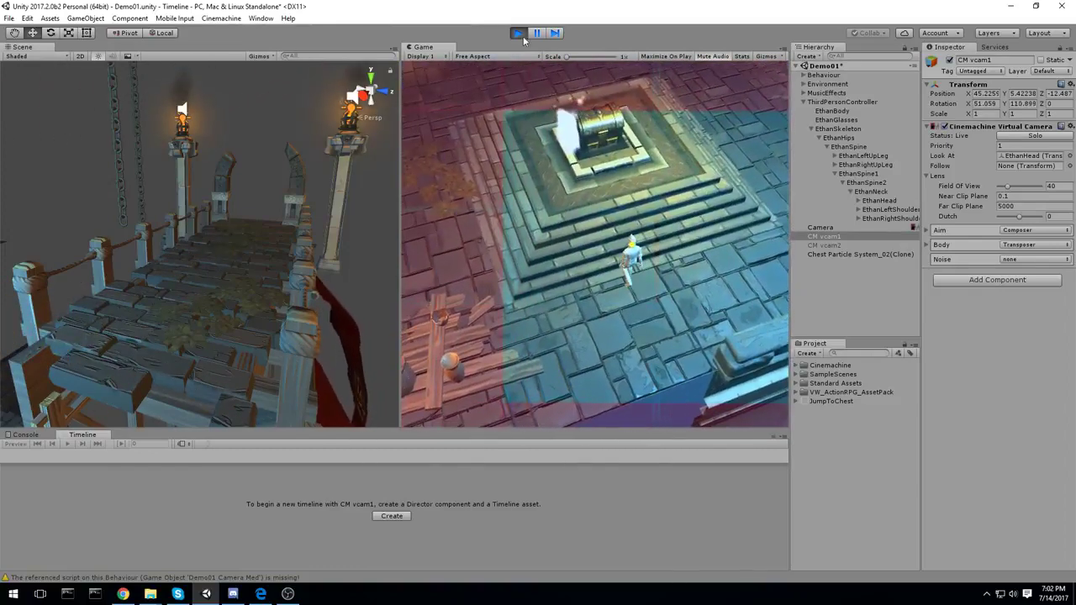
click(518, 33)
click(928, 245)
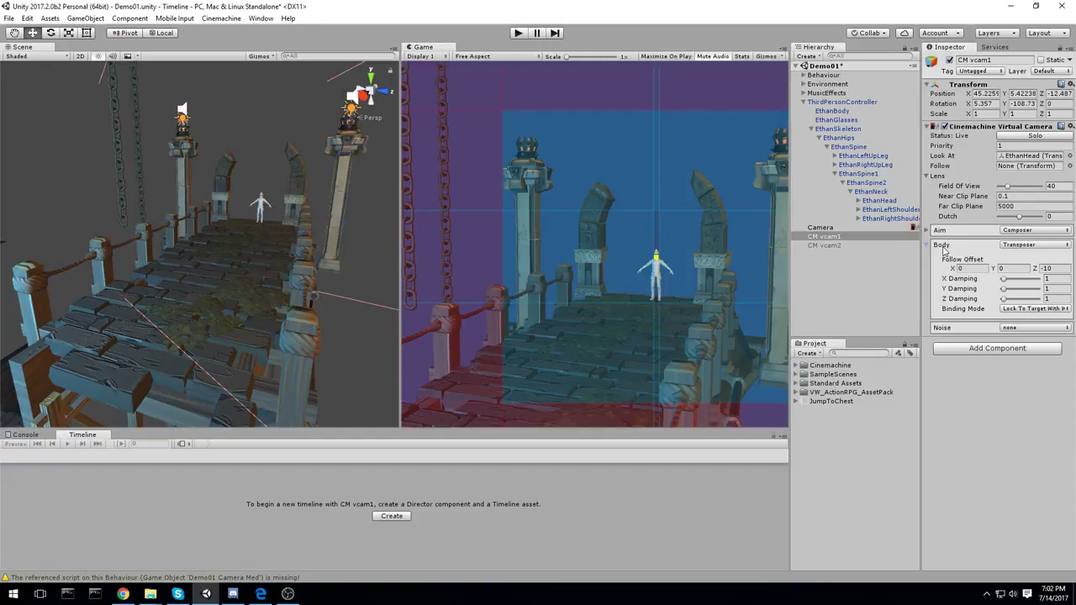
Compare CM vcam2 and CM vcam1 in the Hierarchy, enabling CM vcam2
click(828, 246)
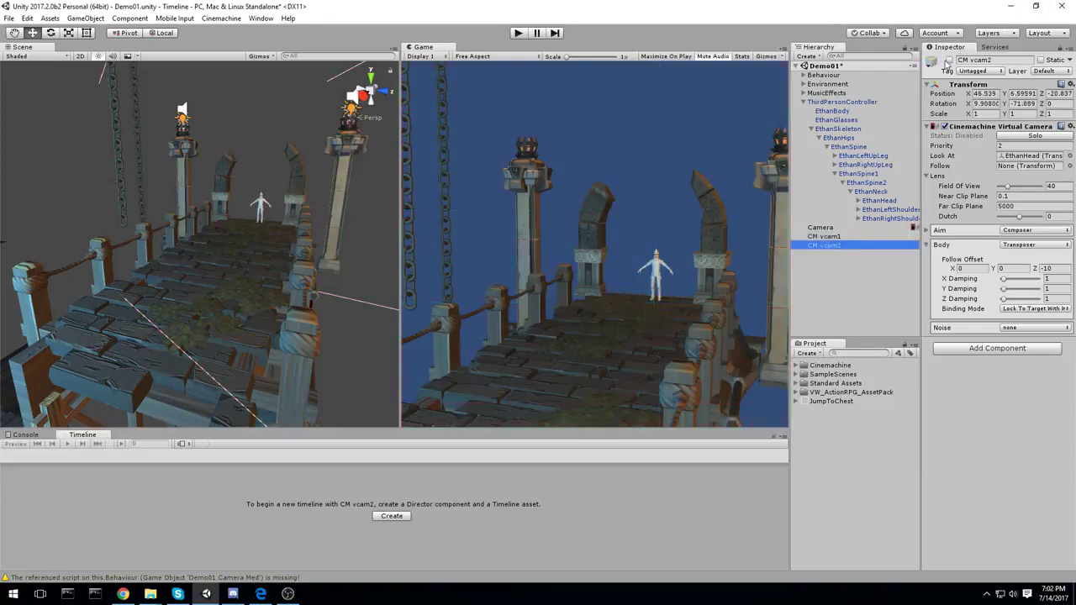
click(950, 61)
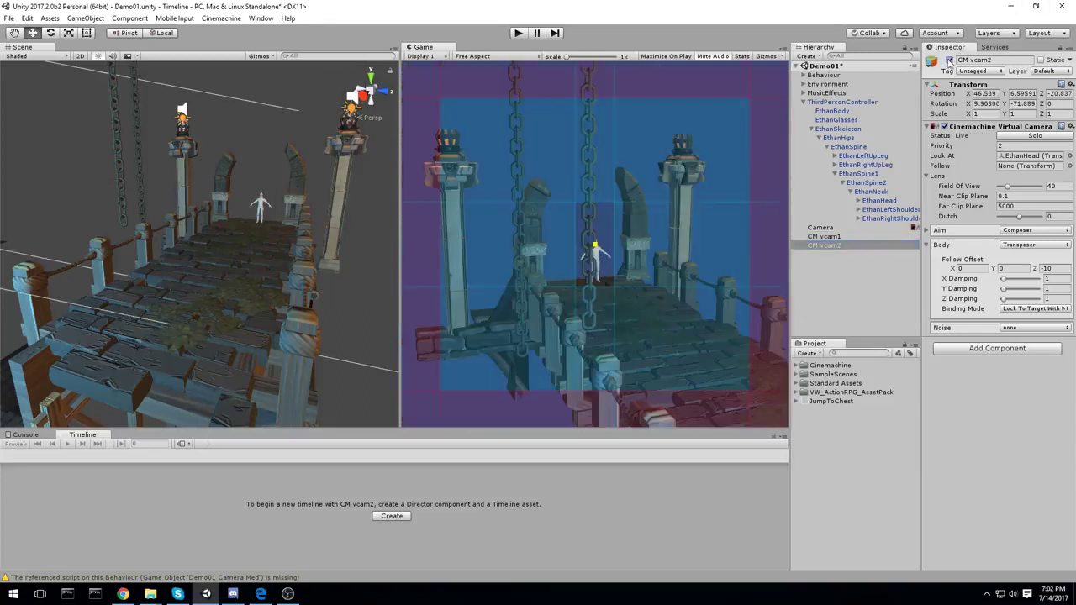
click(829, 237)
click(828, 245)
click(828, 237)
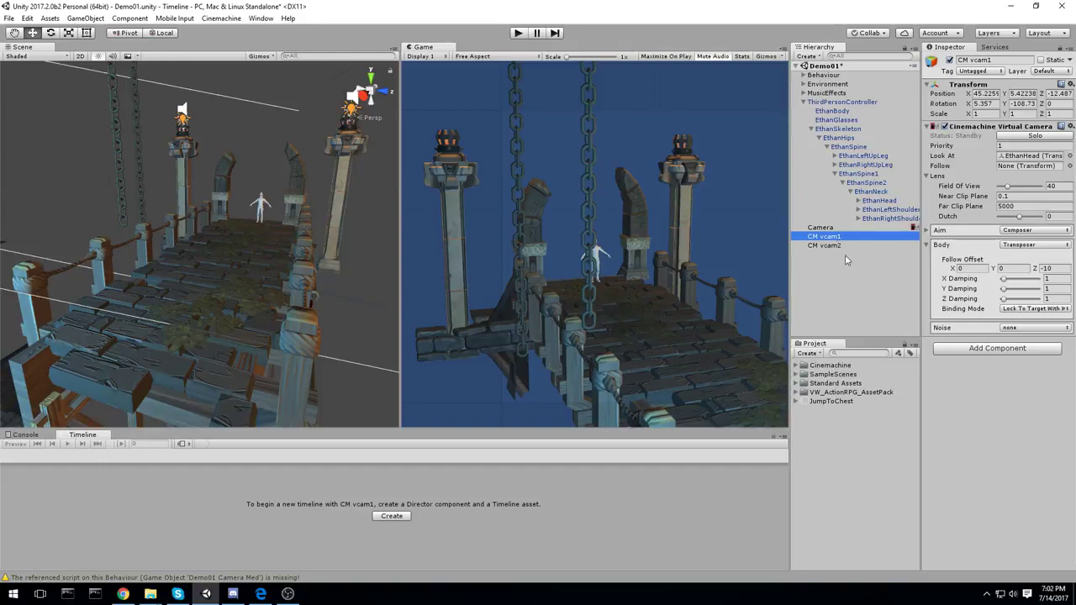
click(846, 259)
Clear the selection, save the Demo01 scene, and bring up the Project panel's context menu
click(827, 92)
click(803, 102)
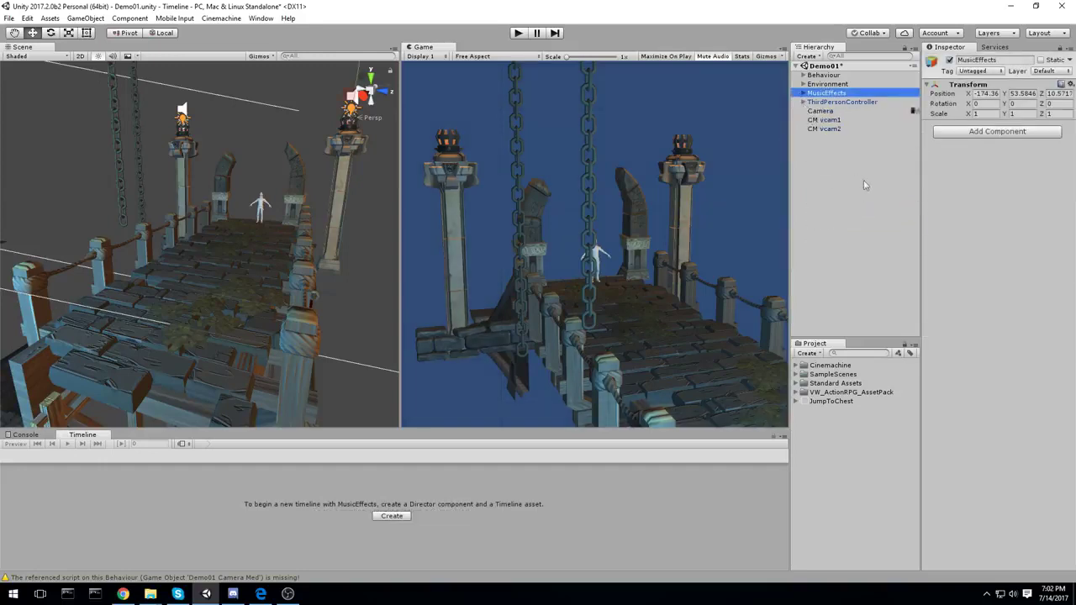
click(865, 185)
key(ctrl+s)
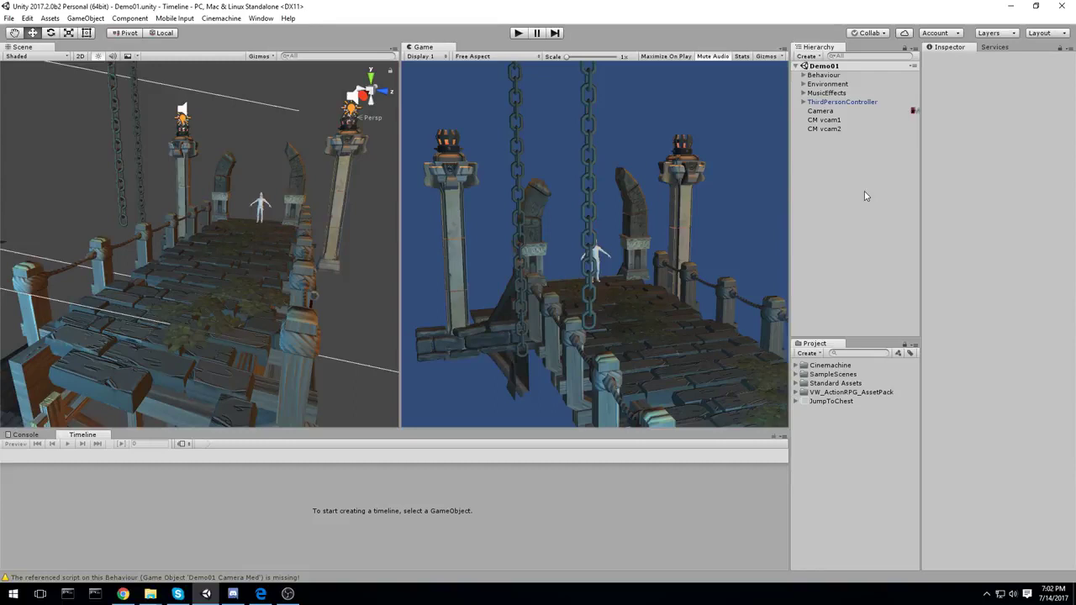
right_click(836, 454)
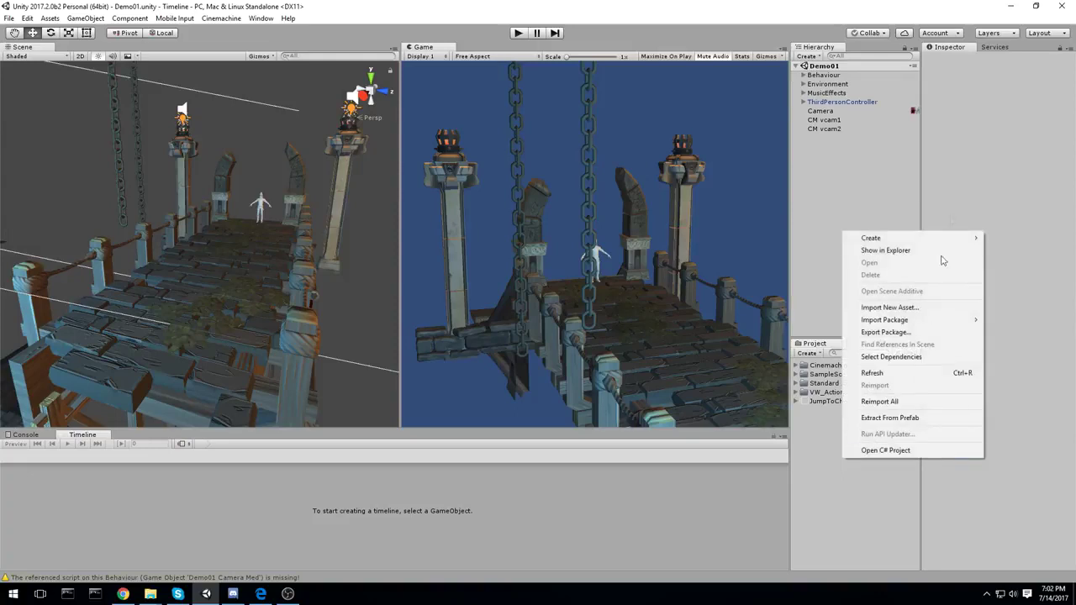
Create a new C# script in the Project panel named SwapCam
mouse_move(914, 245)
click(759, 246)
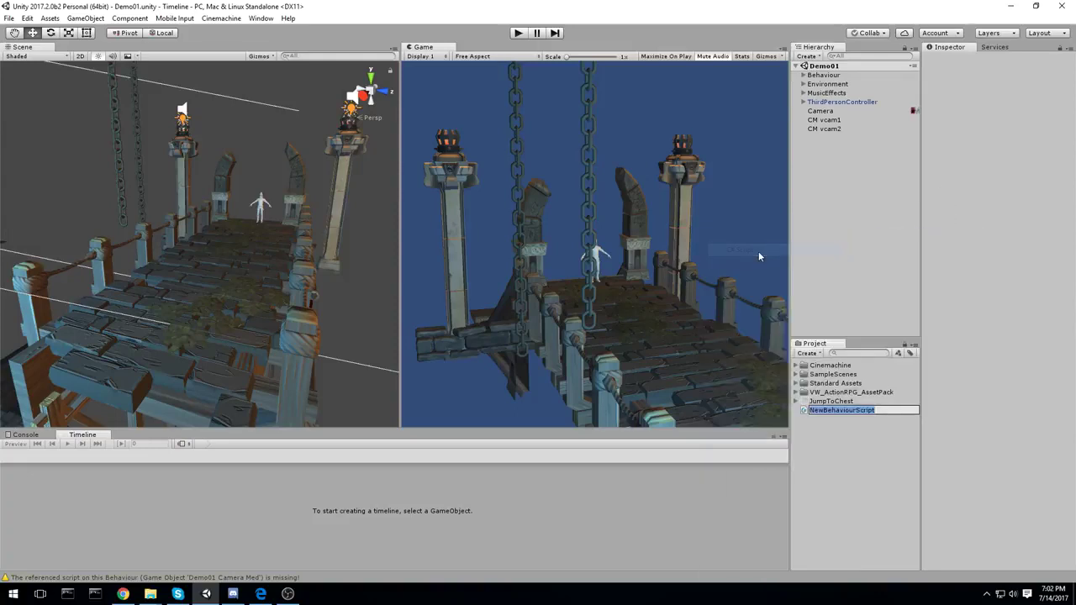
text(SwapCam)
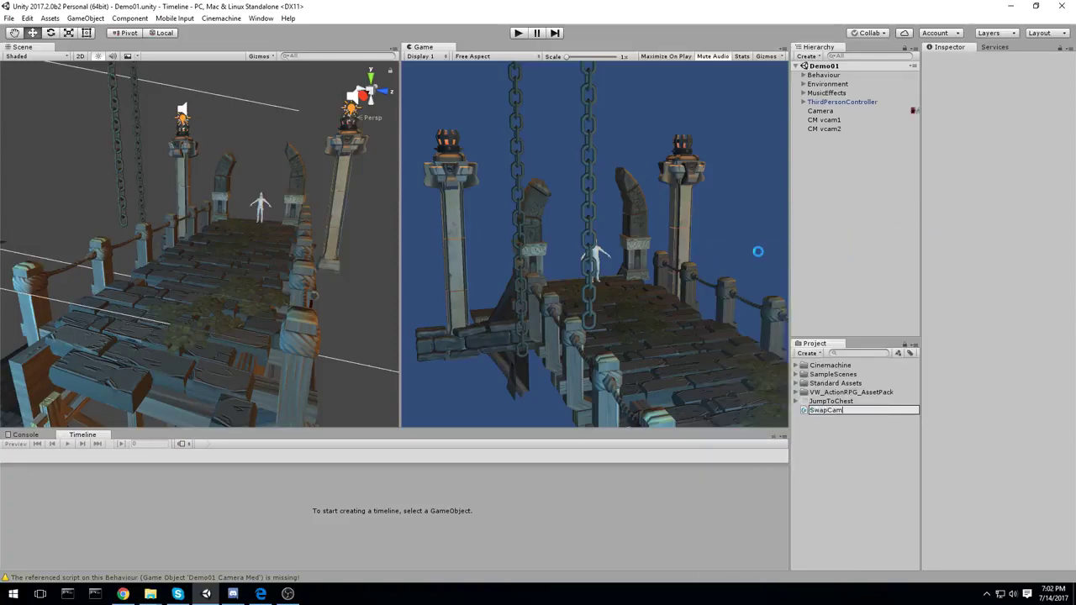
key(Return)
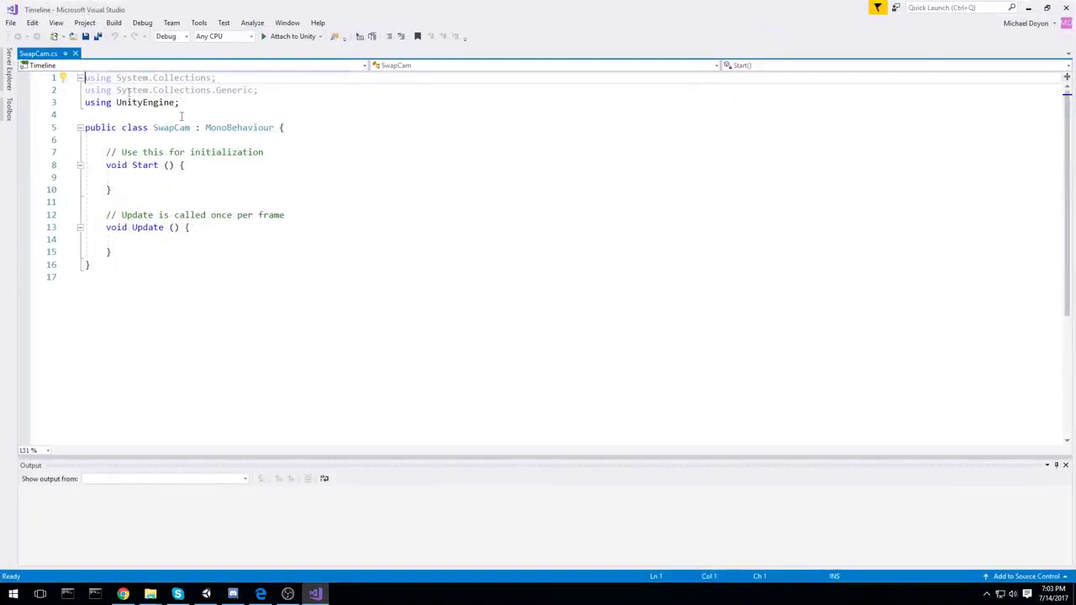
Replace the template with private void Update() checking Input.GetKeyDown(KeyCode.Alpha1), and save
click(273, 127)
key(Return)
key(Delete)
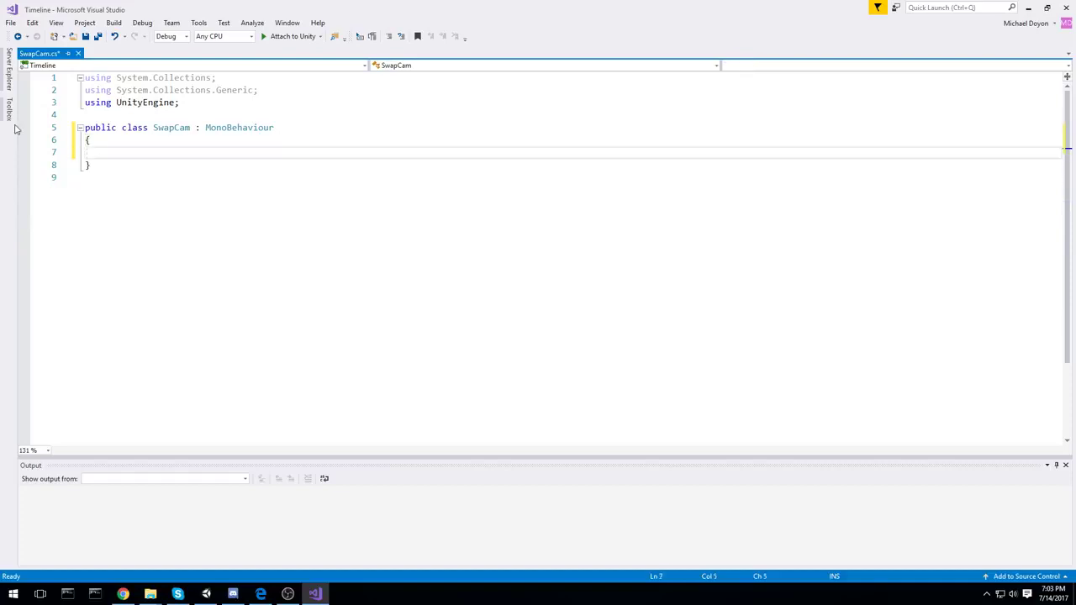
text(private void Updat)
key(Tab)
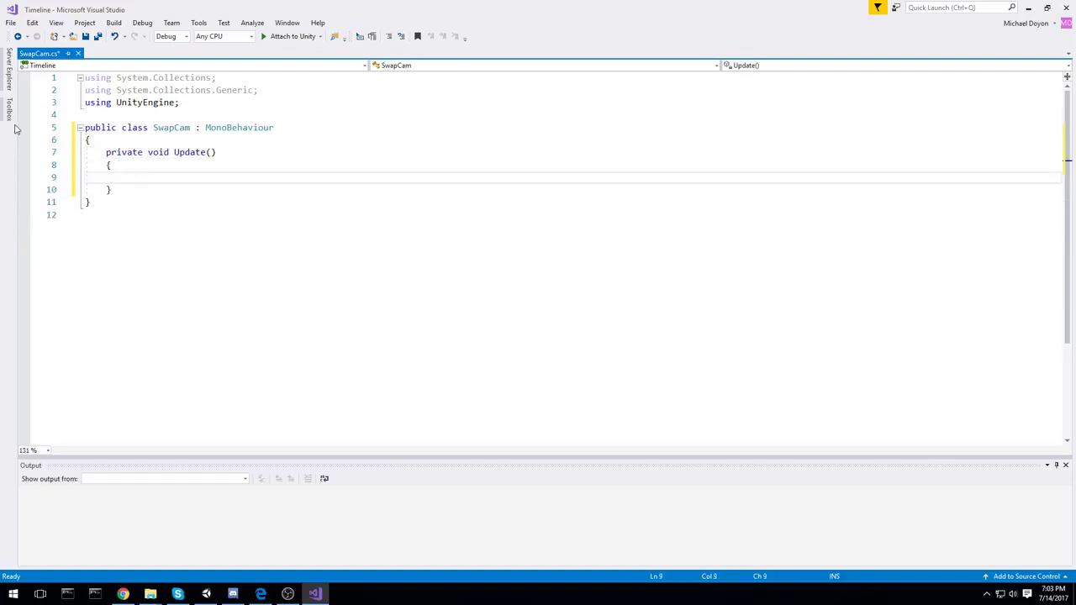
text(if(Input.getK)
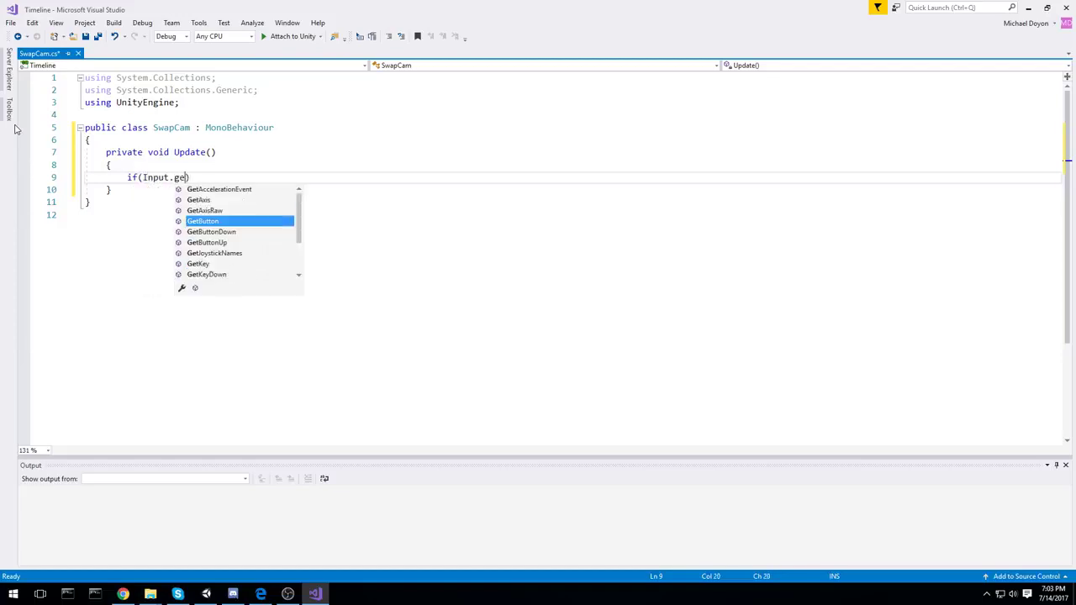
text(D)
key(Tab)
text(()
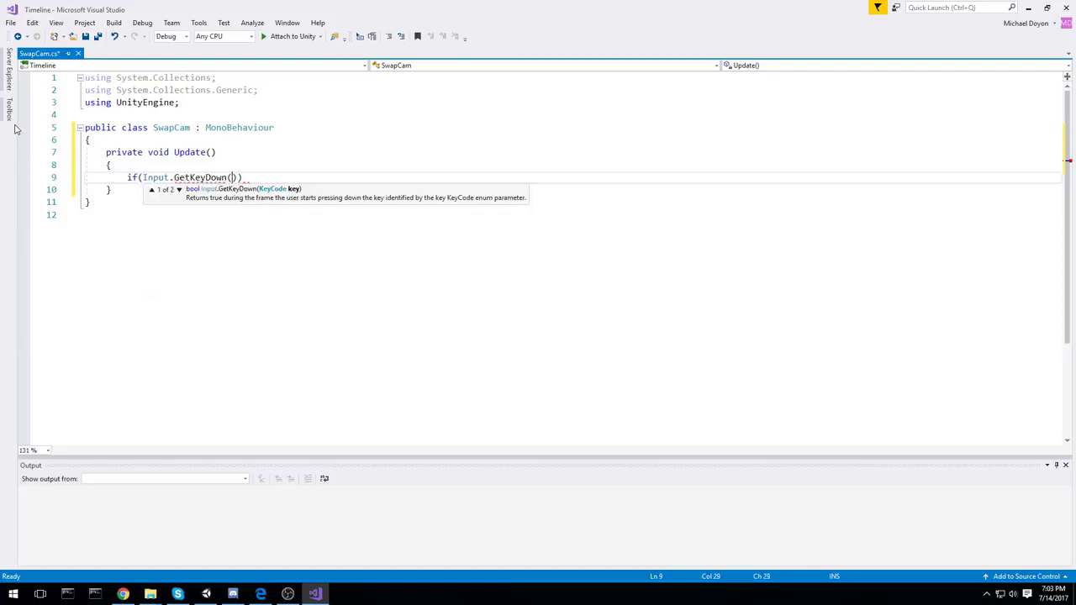
text(Alp)
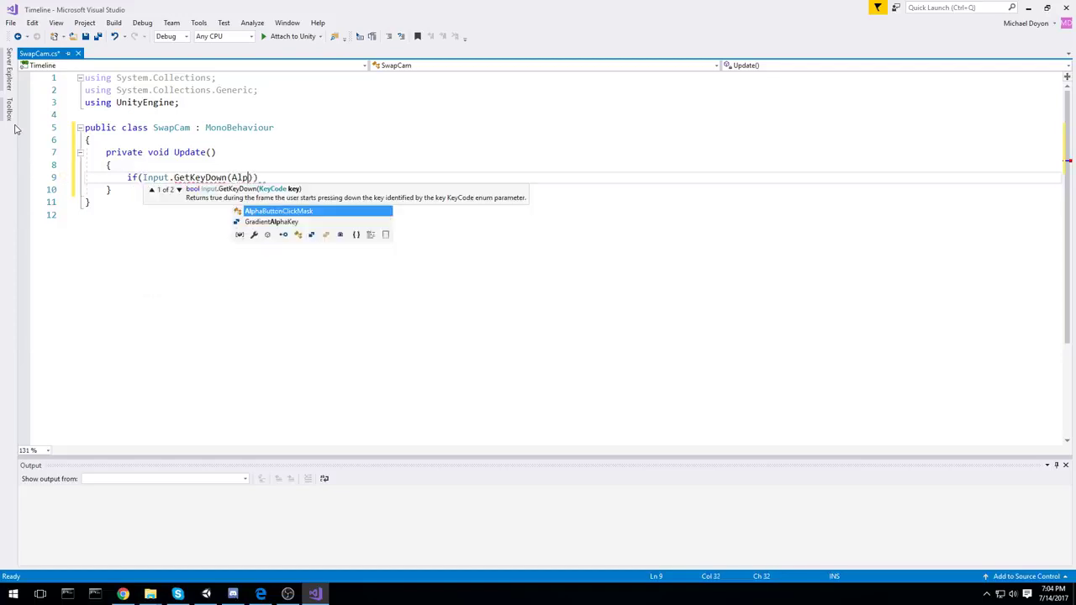
key(BackSpace)
key(BackSpace)
key(BackSpace)
text(Key)
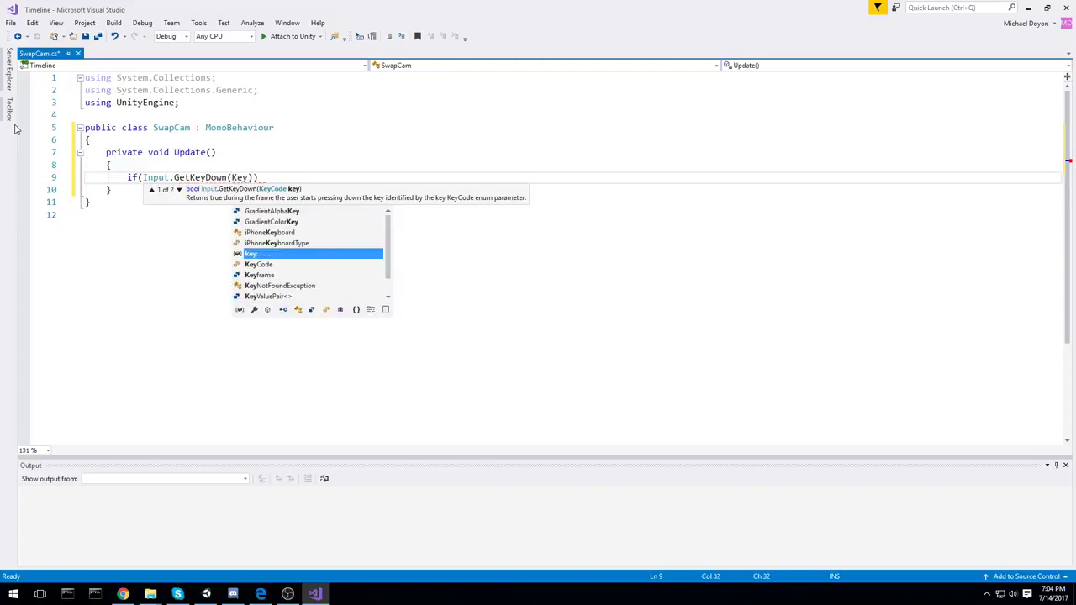
text(Code.all)
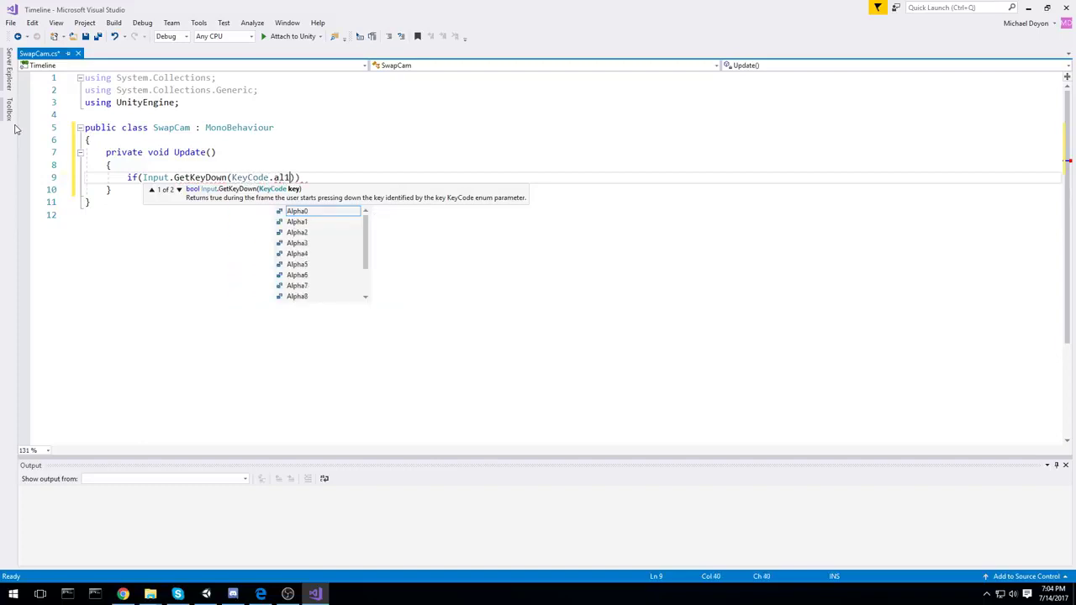
key(Tab)
key(End)
key(Return)
key(ctrl+s)
key(Return)
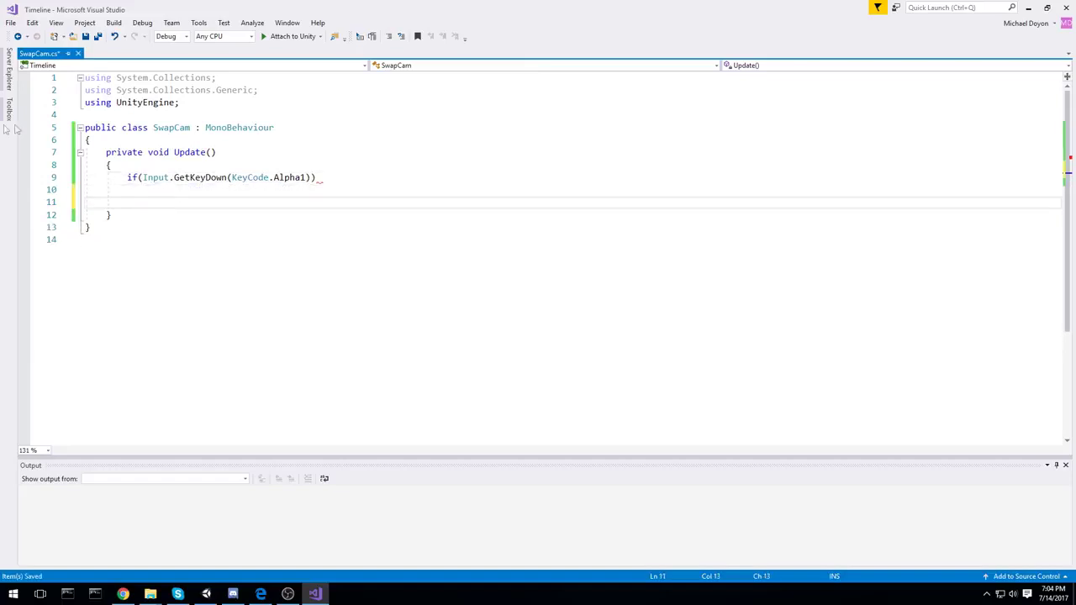
Duplicate the Alpha1 if condition onto a second, indented line inside Update
drag(318, 177, 126, 177)
key(ctrl+c)
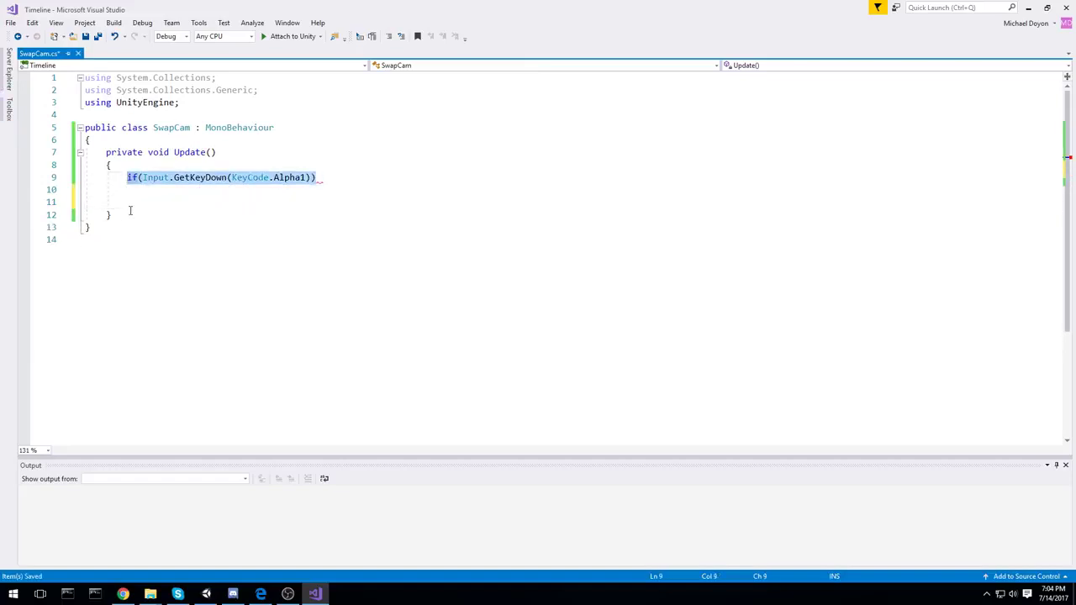
click(128, 212)
key(ctrl+v)
drag(113, 214, 300, 214)
key(ctrl+x)
click(137, 202)
key(ctrl+v)
key(Home)
key(BackSpace)
key(BackSpace)
key(Tab)
Add braces to both if blocks and change the second condition to KeyCode.Alpha2
click(319, 178)
key(Return)
text({})
key(Return)
key(Return)
click(329, 240)
key(Return)
text({)
key(Return)
key(Return)
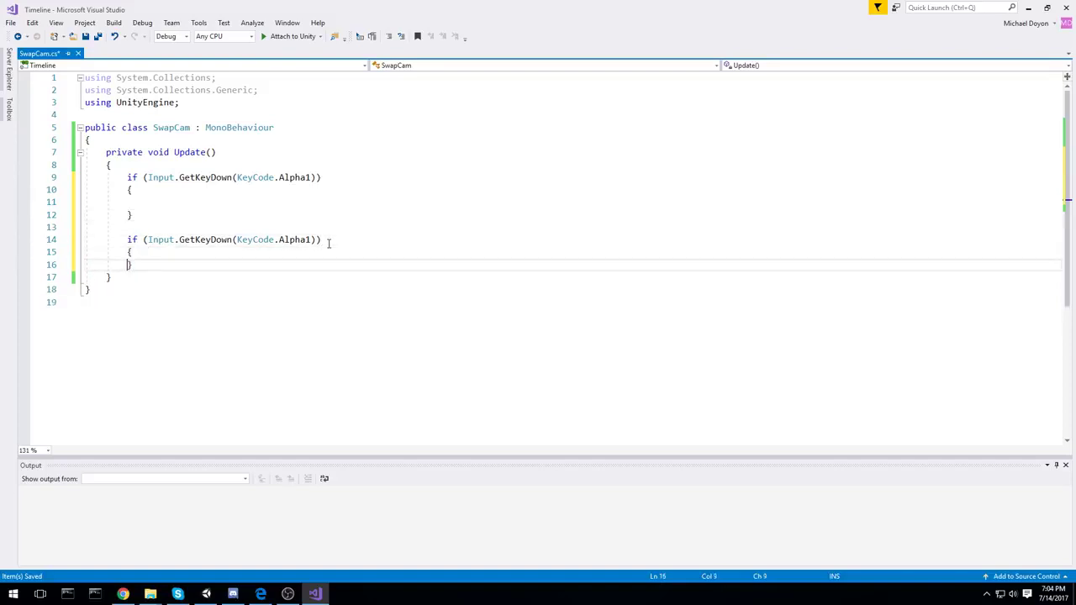
click(307, 241)
key(BackSpace)
text(2)
Begin a public GameObject field at the top of the SwapCam class
click(167, 140)
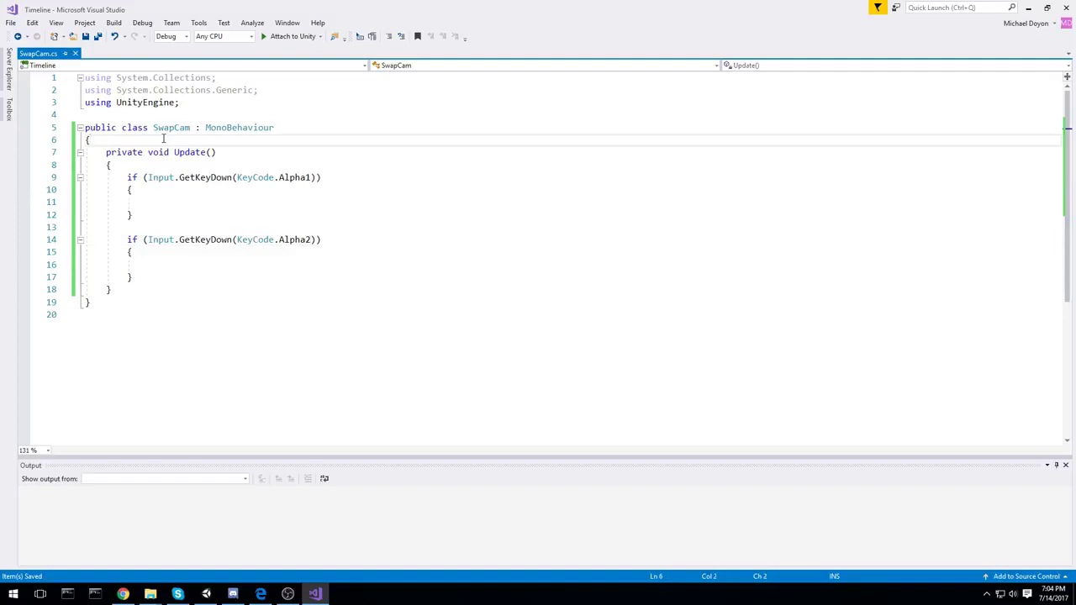
key(Return)
key(Return)
key(Up)
text(public GameObject)
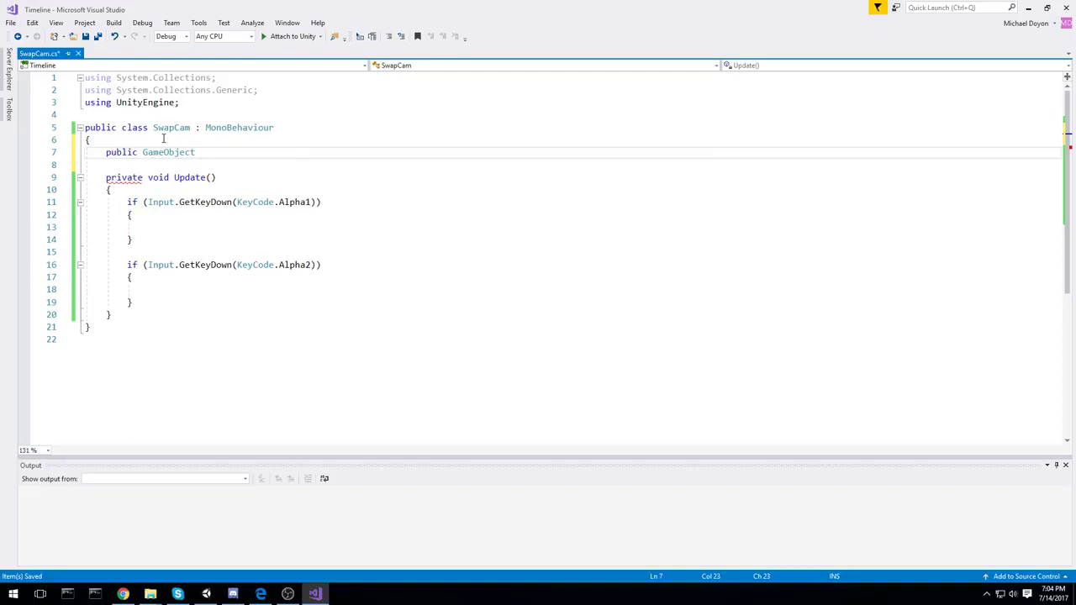
Declare cam1 and cam2; make Alpha1 call cam1.SetActive(true) and cam2.SetActive(false)
text(,.)
text(;)
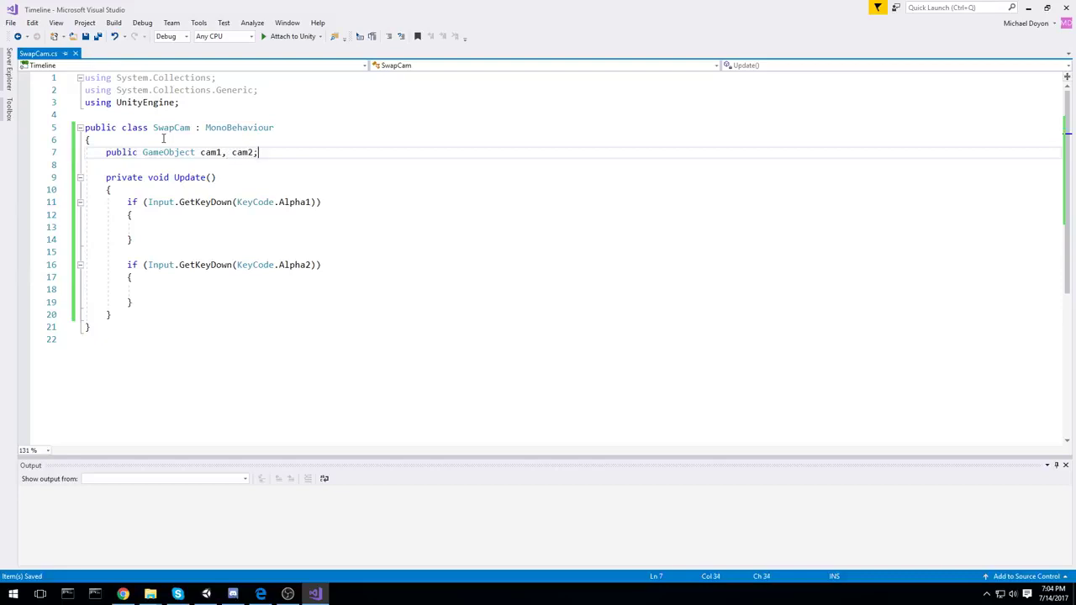
click(244, 227)
text(cam)
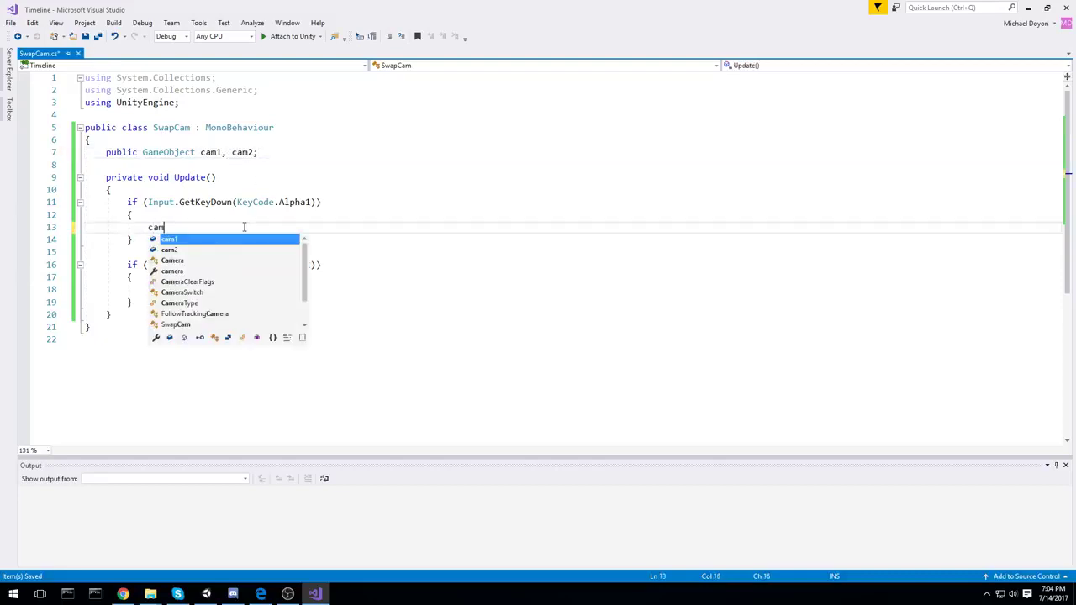
text(1.set(false;)
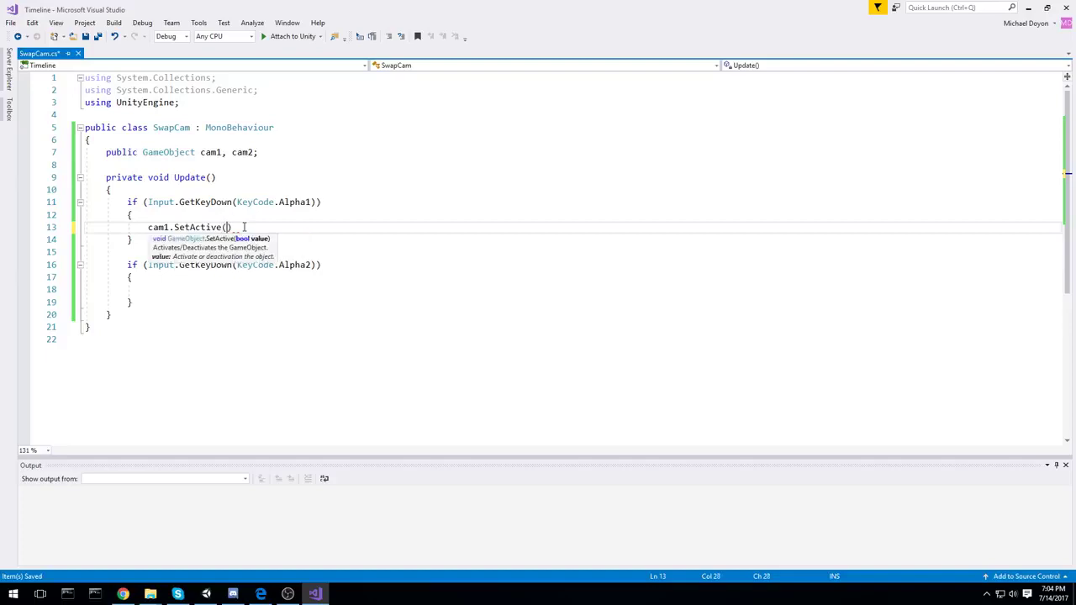
key(BackSpace)
key(BackSpace)
key(BackSpace)
key(BackSpace)
key(BackSpace)
text(true);)
key(Return)
text(cam)
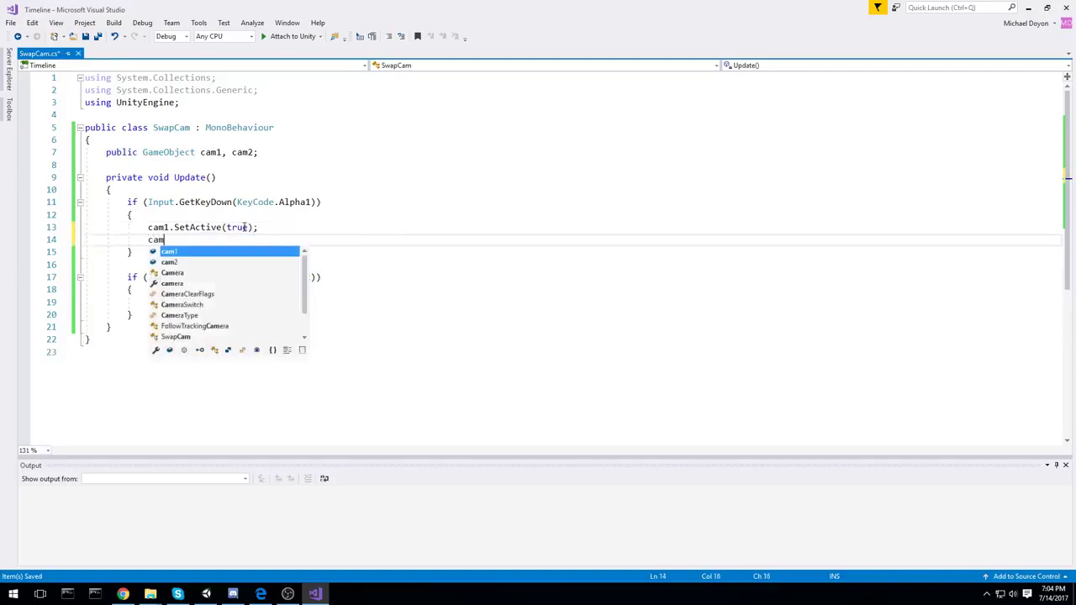
text(2.SetActive(false);)
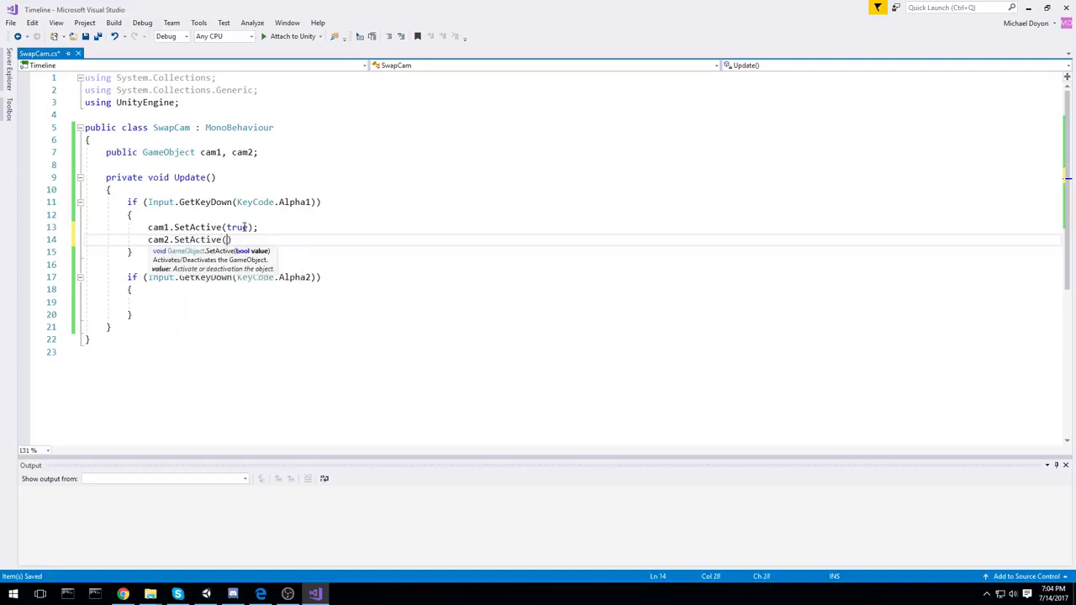
Copy the SetActive lines into the Alpha2 block with true/false swapped, and save SwapCam.cs
drag(132, 252, 148, 227)
click(221, 240)
drag(274, 239, 84, 227)
key(ctrl+c)
click(188, 302)
key(ctrl+v)
double_click(238, 303)
text(false)
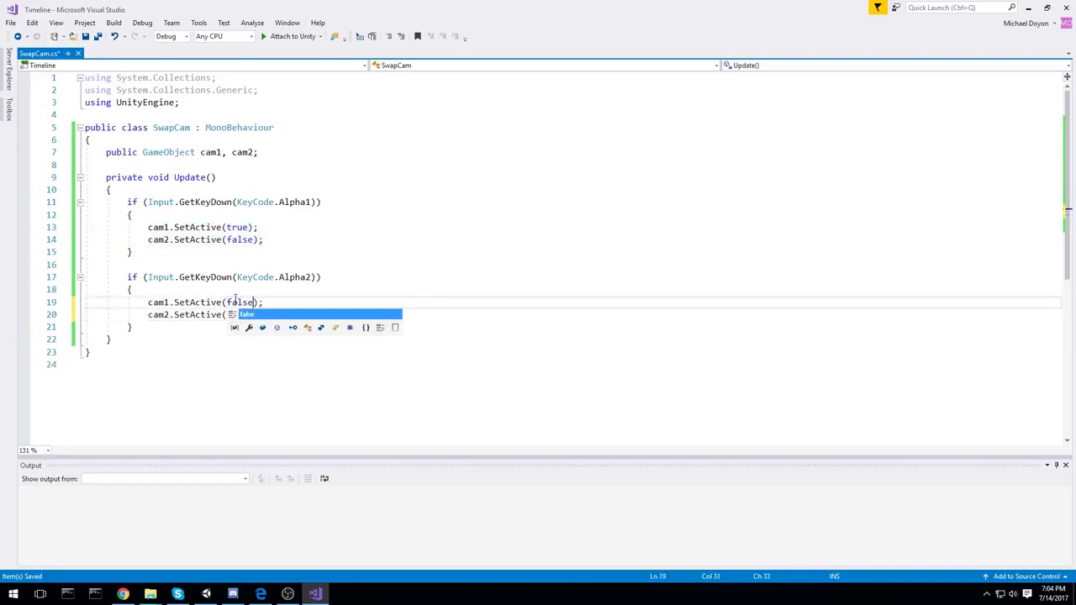
double_click(239, 315)
text(true)
key(Escape)
key(ctrl+s)
Back in Unity, disable and re-enable CM vcam2 to see another camera take over
click(1028, 7)
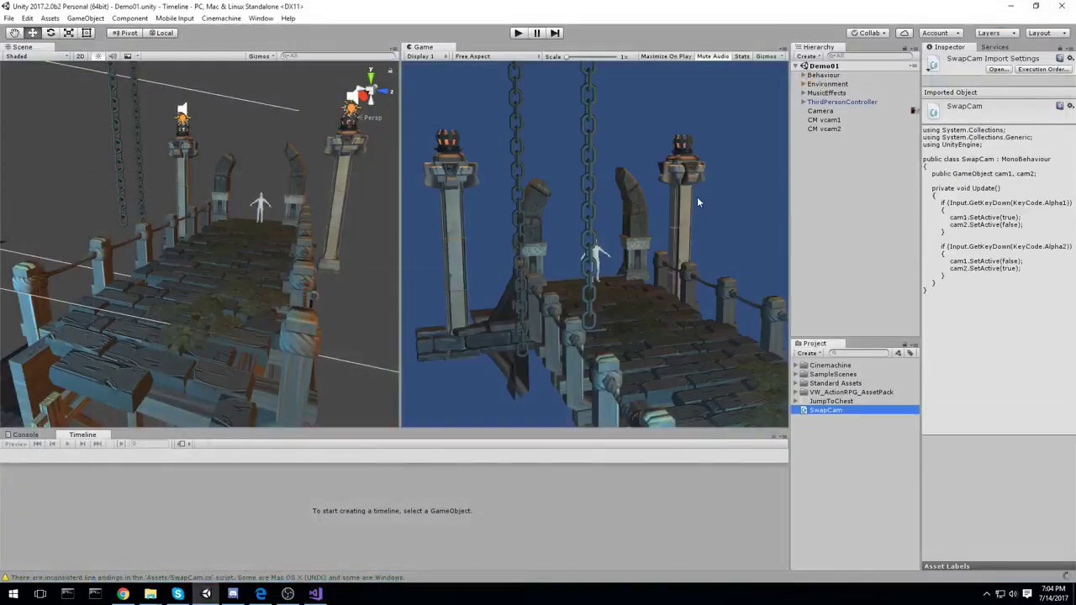
click(859, 122)
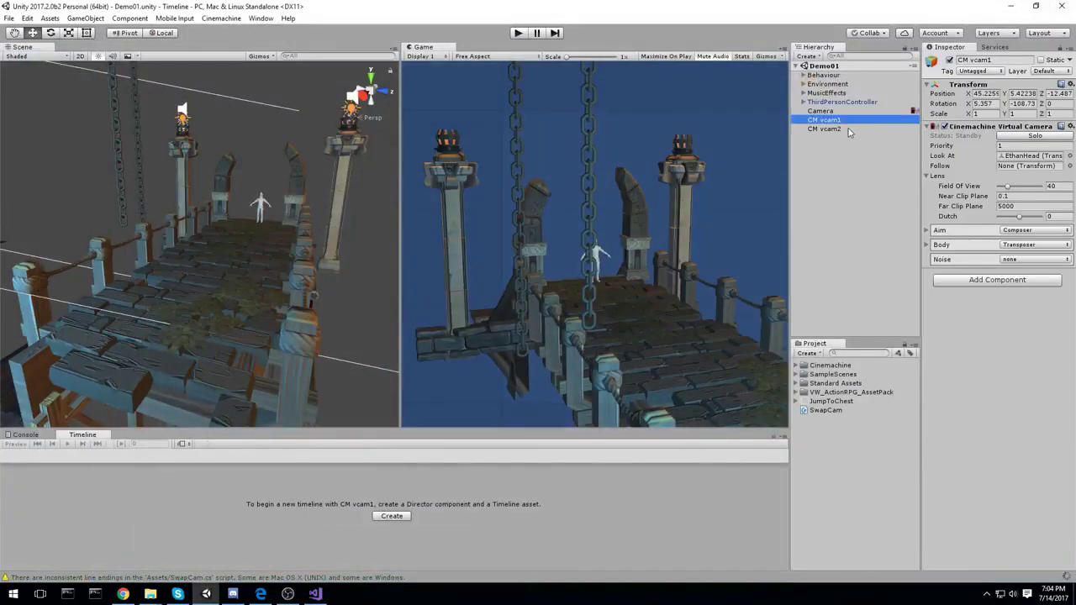
click(837, 129)
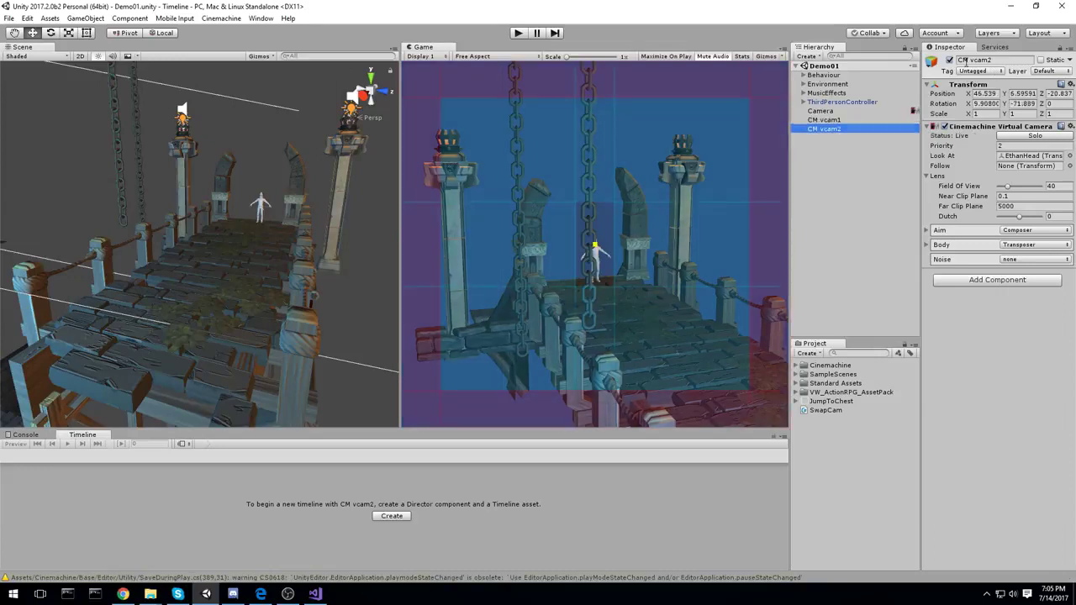
click(950, 60)
click(950, 60)
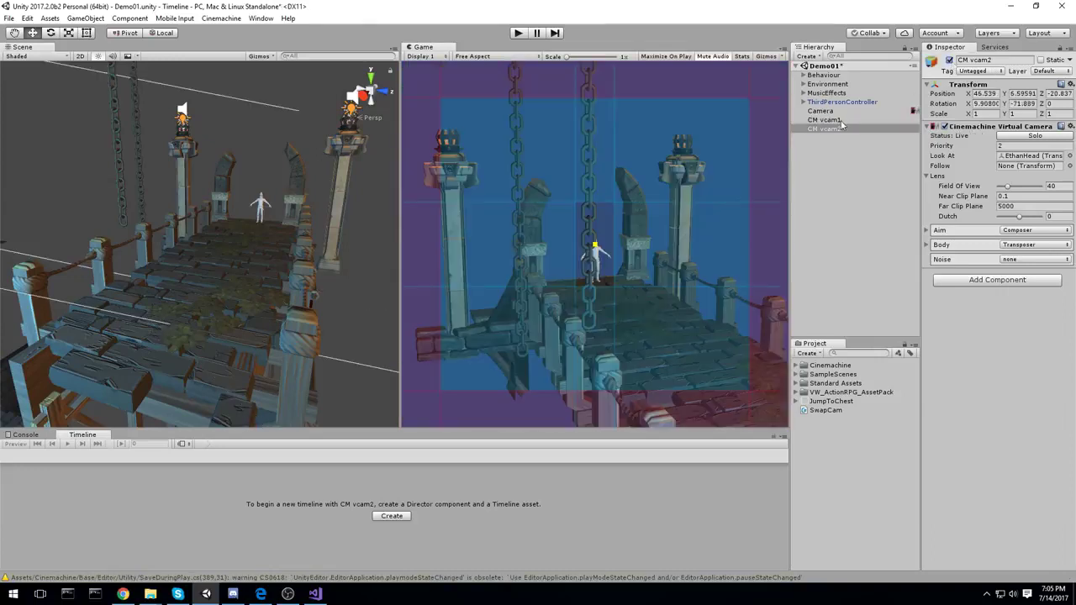
click(841, 121)
click(866, 129)
Briefly raise CM vcam1's Priority to 3, revert it, then select the Camera
click(835, 120)
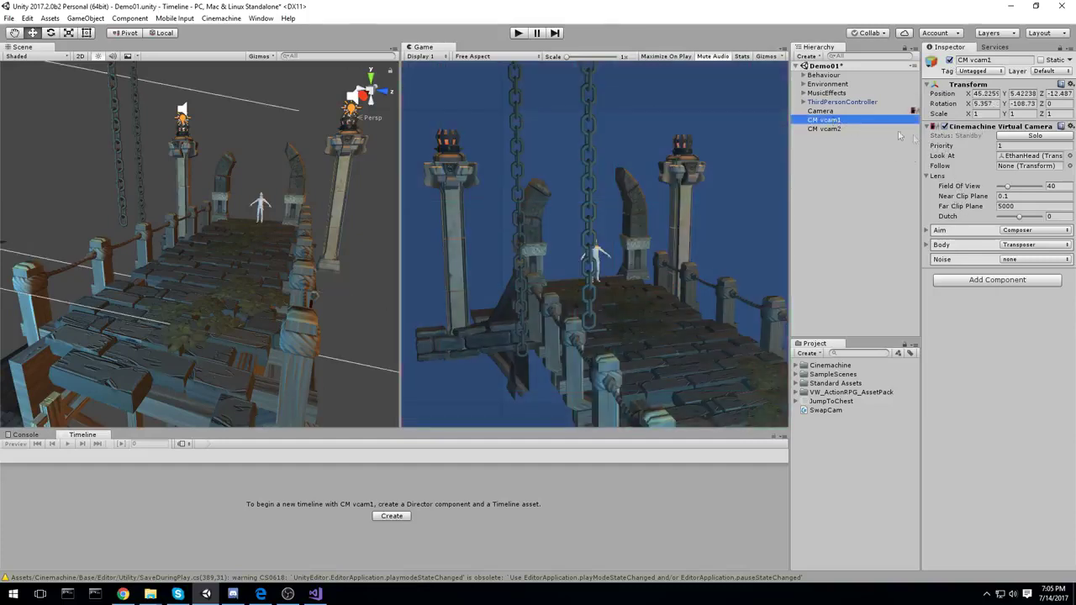
click(1023, 148)
text(3)
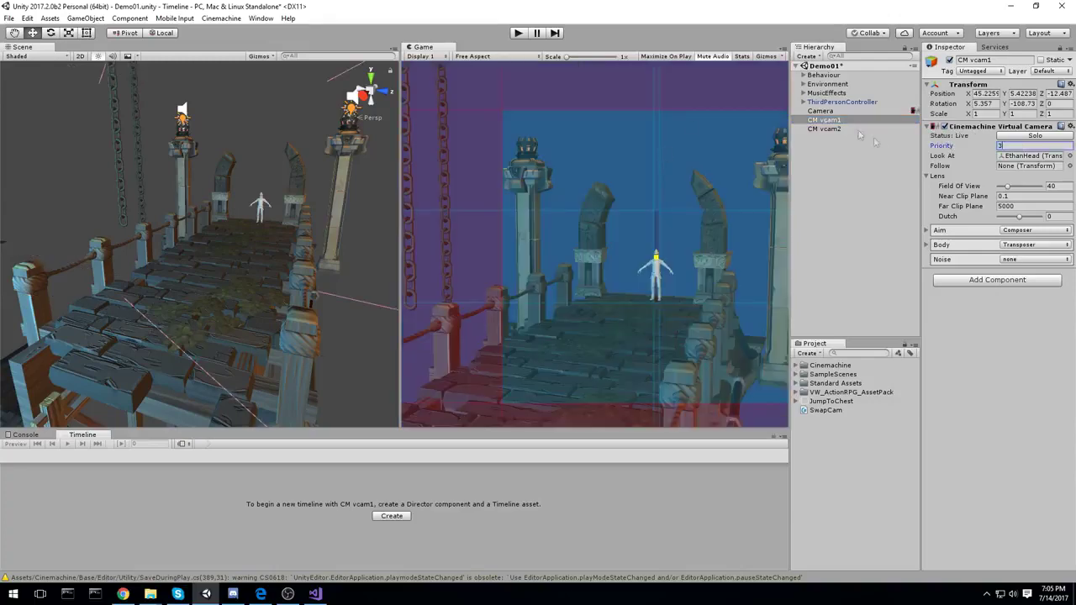
key(BackSpace)
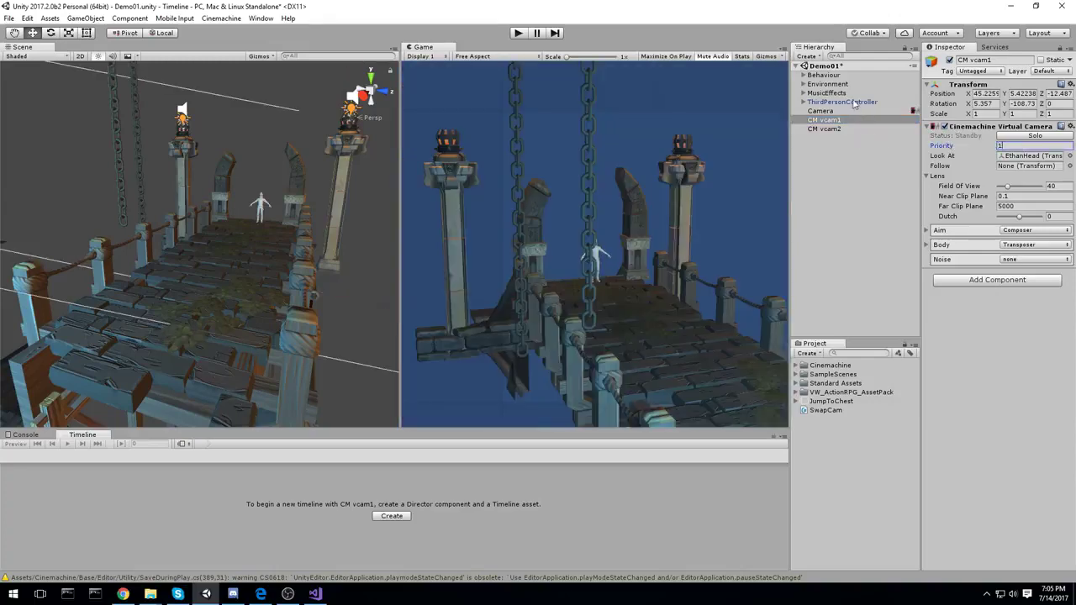
click(849, 112)
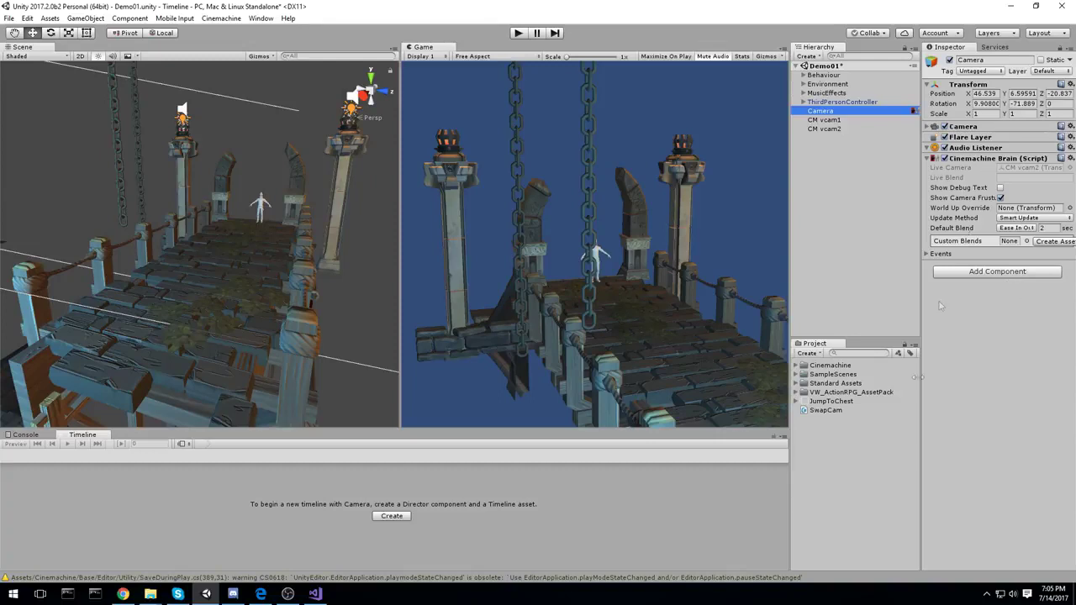
Add SwapCam to the Camera, assign CM vcam1 as Cam 1, and play-test the swap
drag(836, 412, 1002, 400)
drag(830, 121, 1030, 296)
click(518, 32)
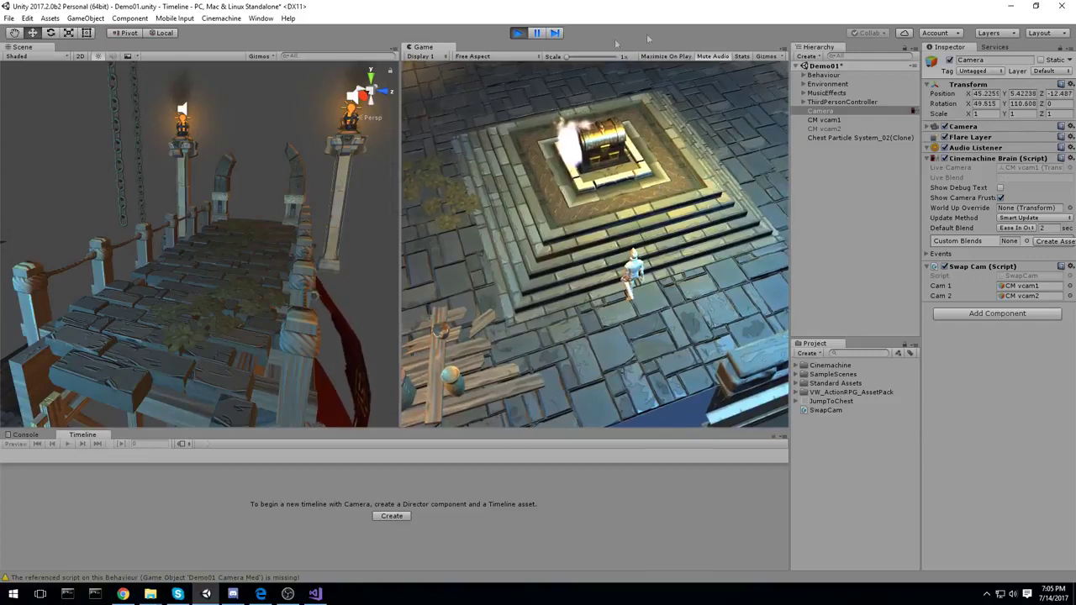
click(517, 33)
click(848, 122)
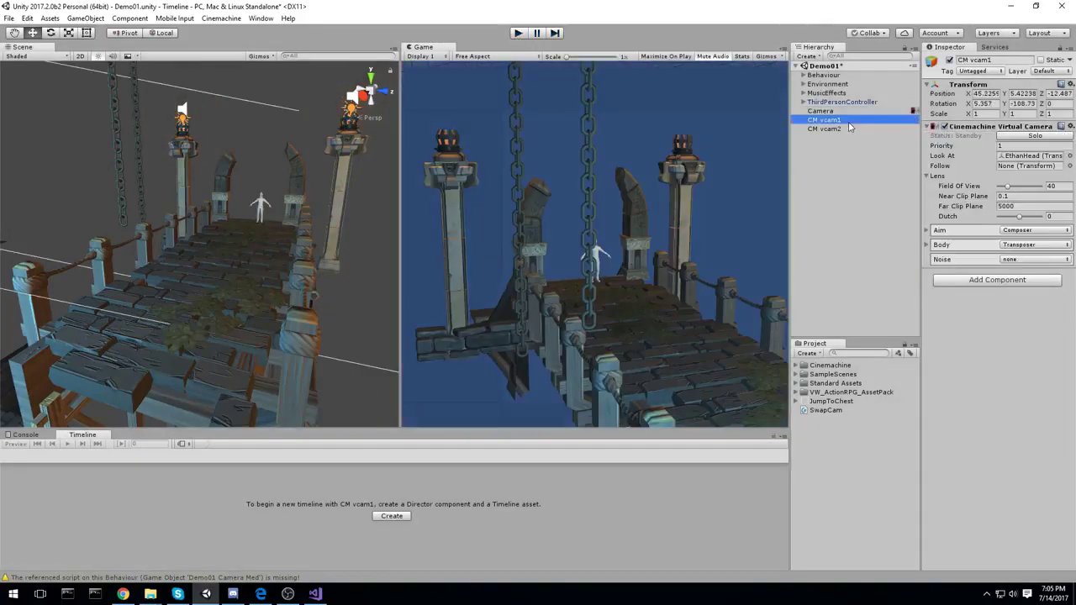
On the Camera's Cinemachine Brain, enable Show Debug Text and disable Show Camera Frustum
click(910, 111)
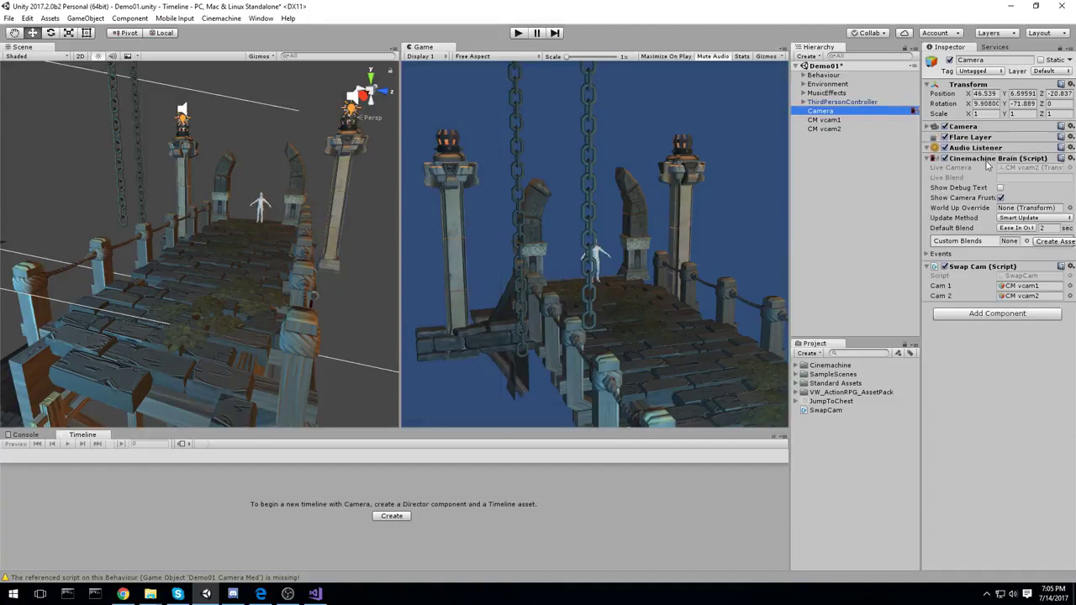
click(991, 249)
click(988, 267)
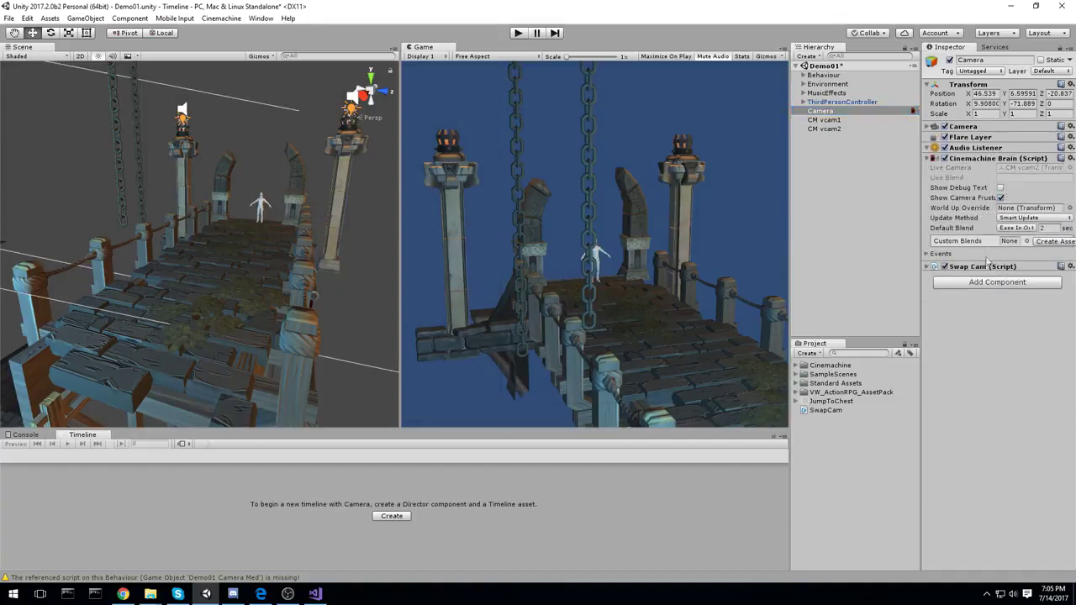
click(1001, 189)
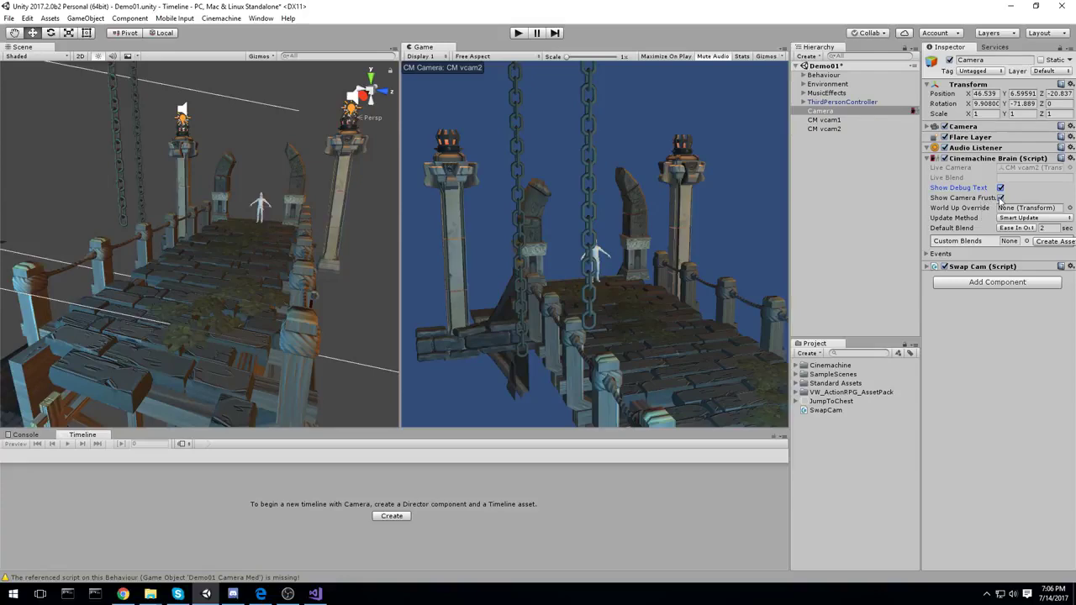
key(f)
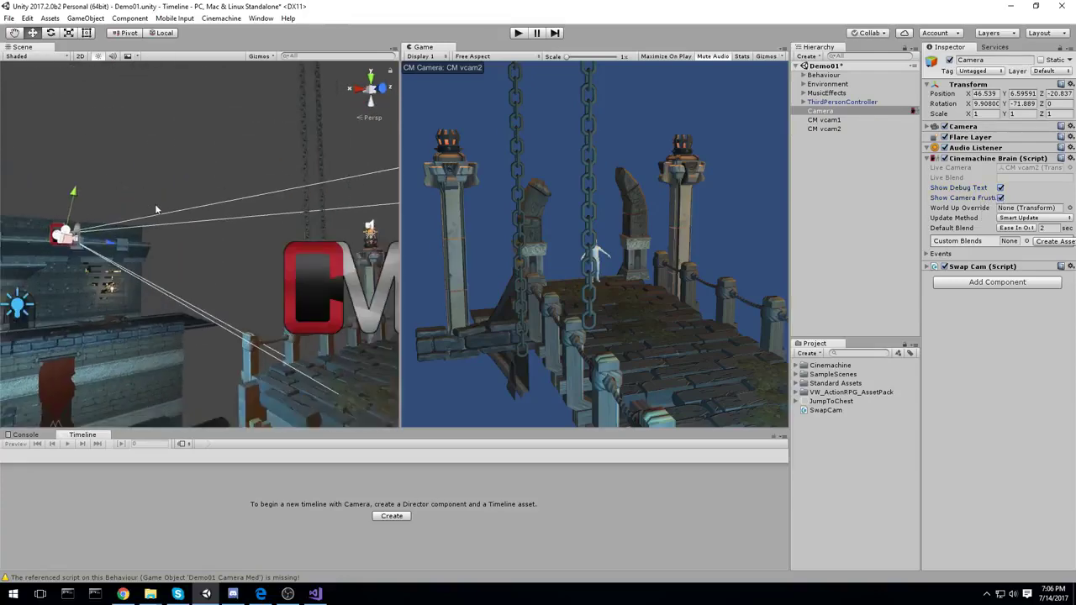
click(1001, 198)
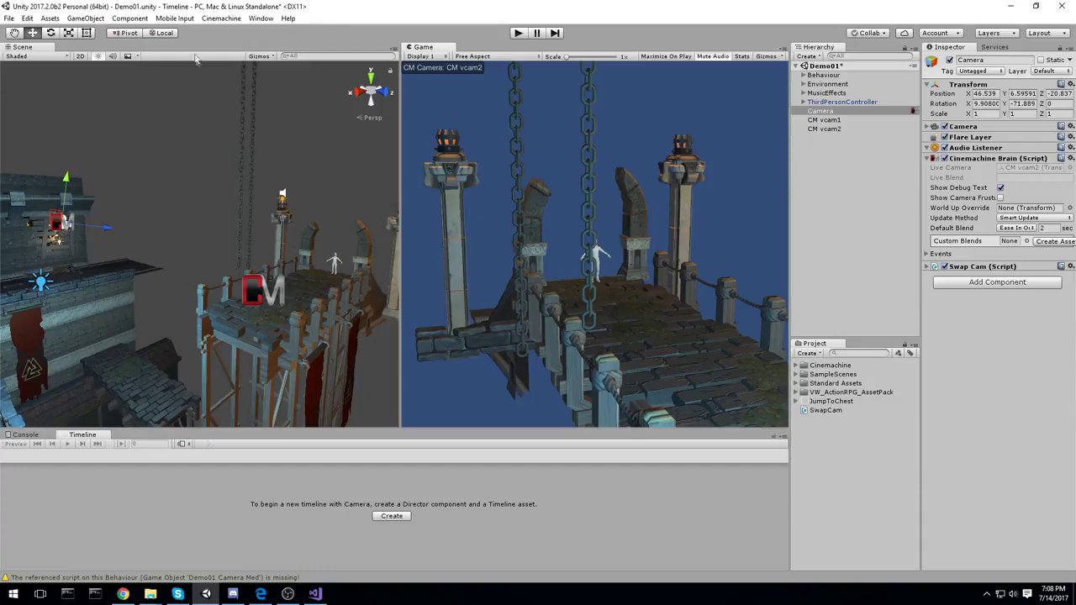
Create an empty GameObject and rotate it to about −26° around the Z axis
click(85, 17)
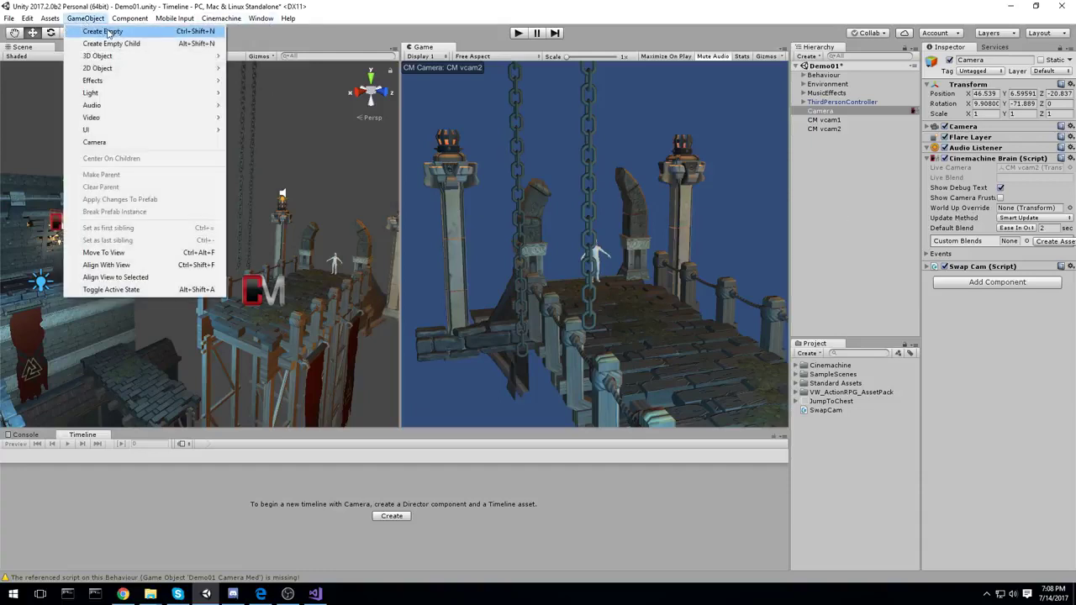
click(115, 33)
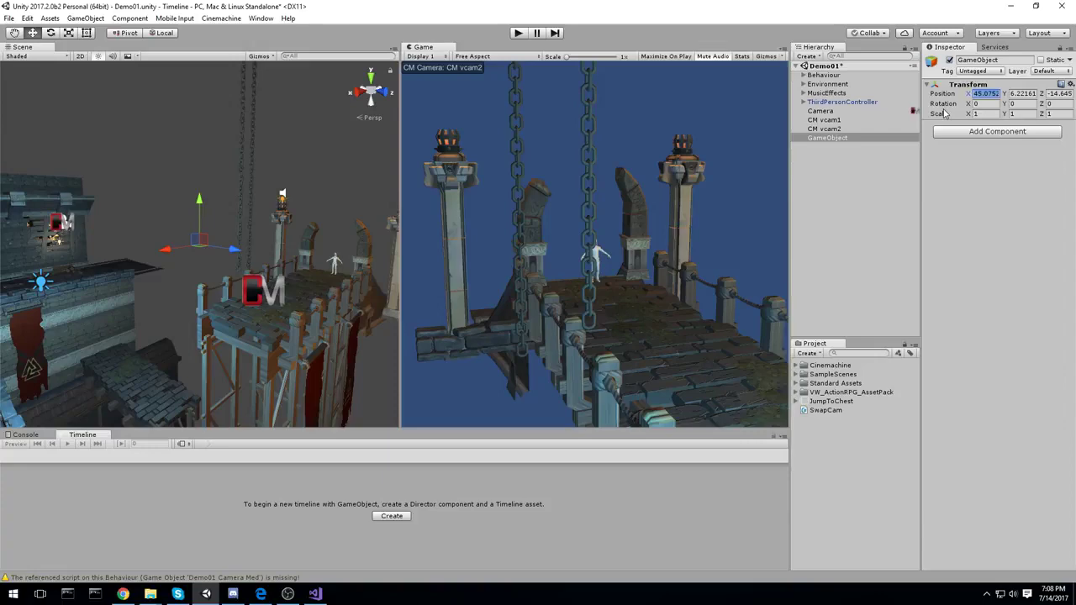
key(f)
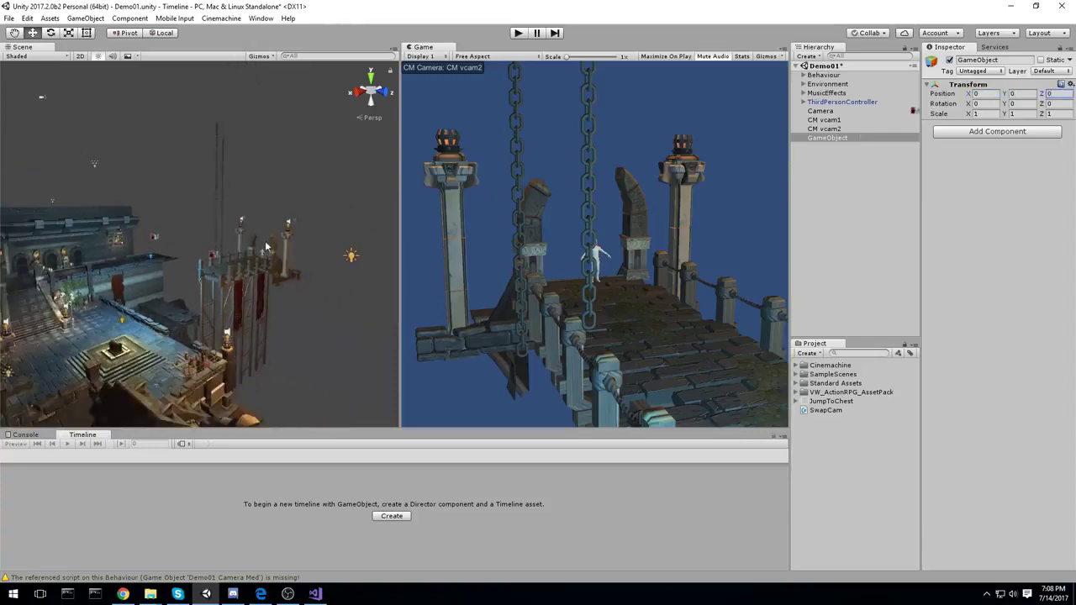
key(e)
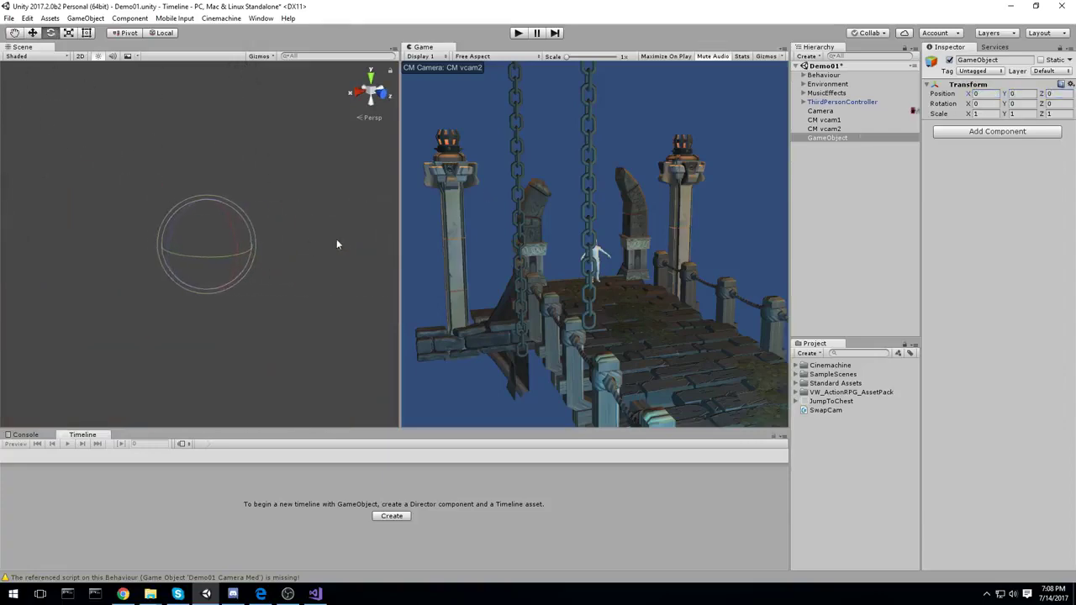
alt+drag(296, 232, 93, 263)
drag(185, 220, 163, 223)
key(w)
key(e)
middle_drag(123, 203, 296, 248)
drag(297, 240, 284, 238)
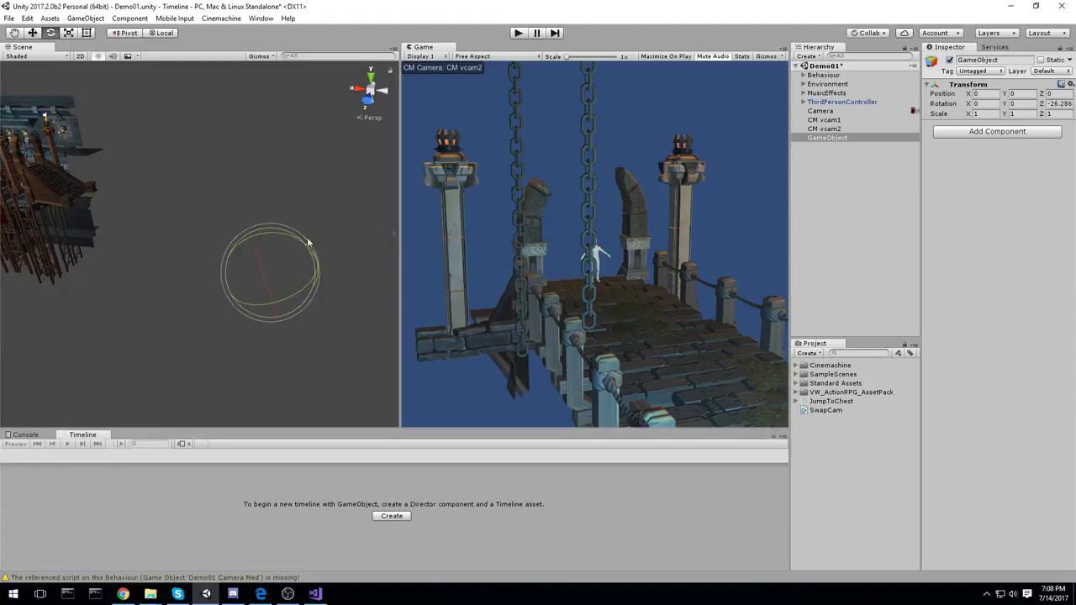
click(832, 112)
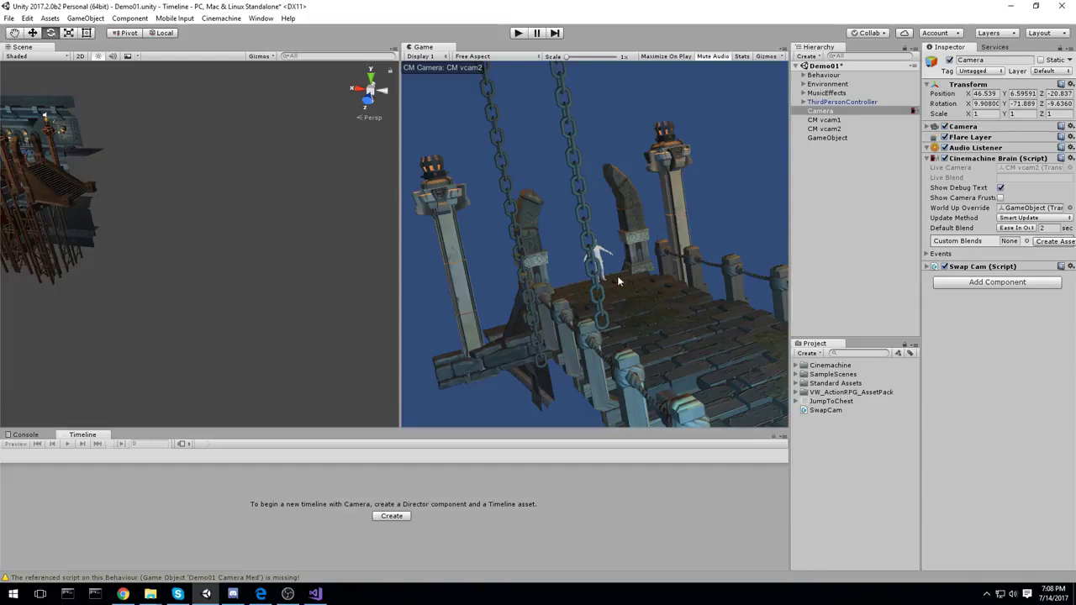
Play-test the tilted World Up Override, then stop Play mode
click(521, 34)
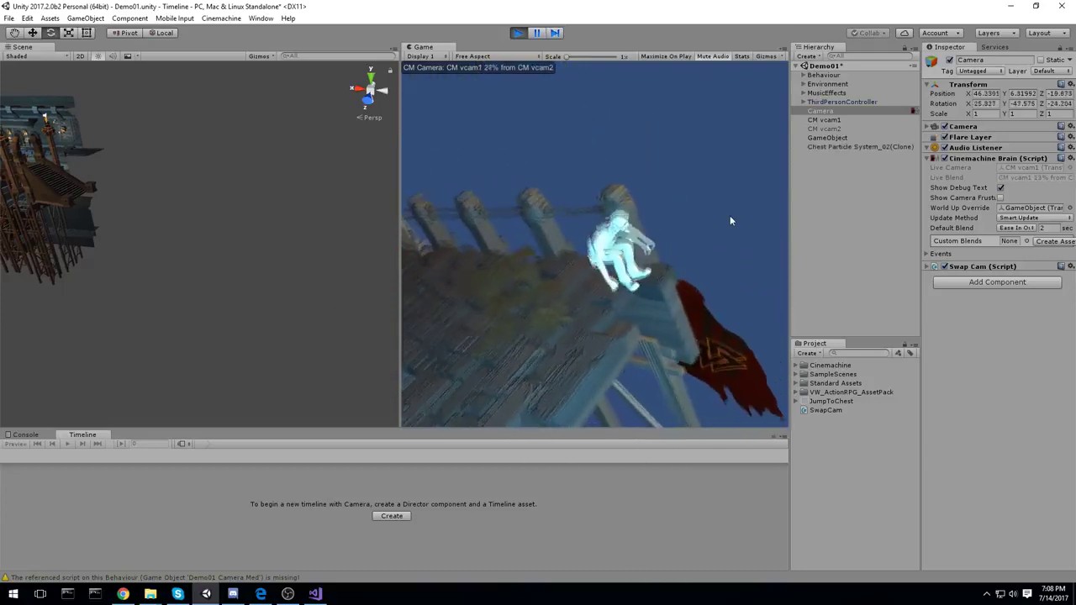
click(518, 33)
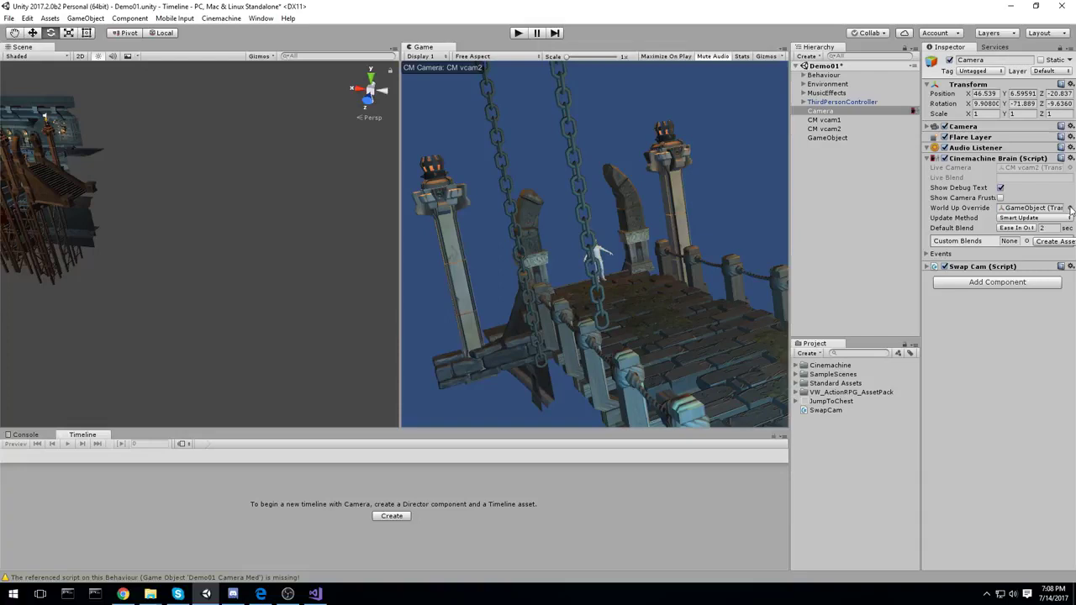
Set the Cinemachine Brain's World Up Override back to None
click(1033, 207)
click(1070, 210)
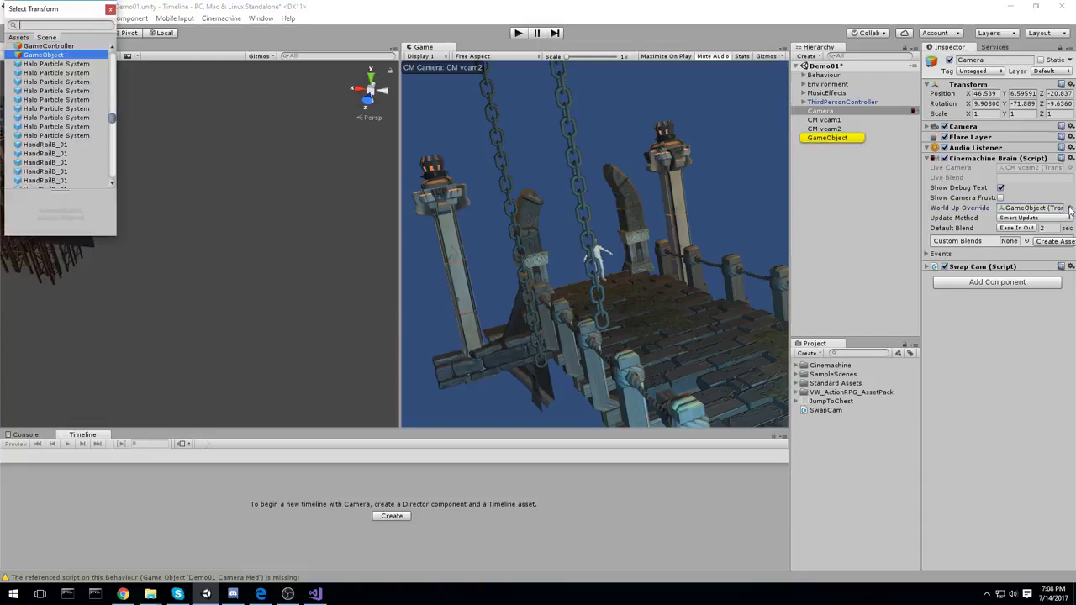
scroll(110, 106, down, 3)
drag(112, 116, 113, 57)
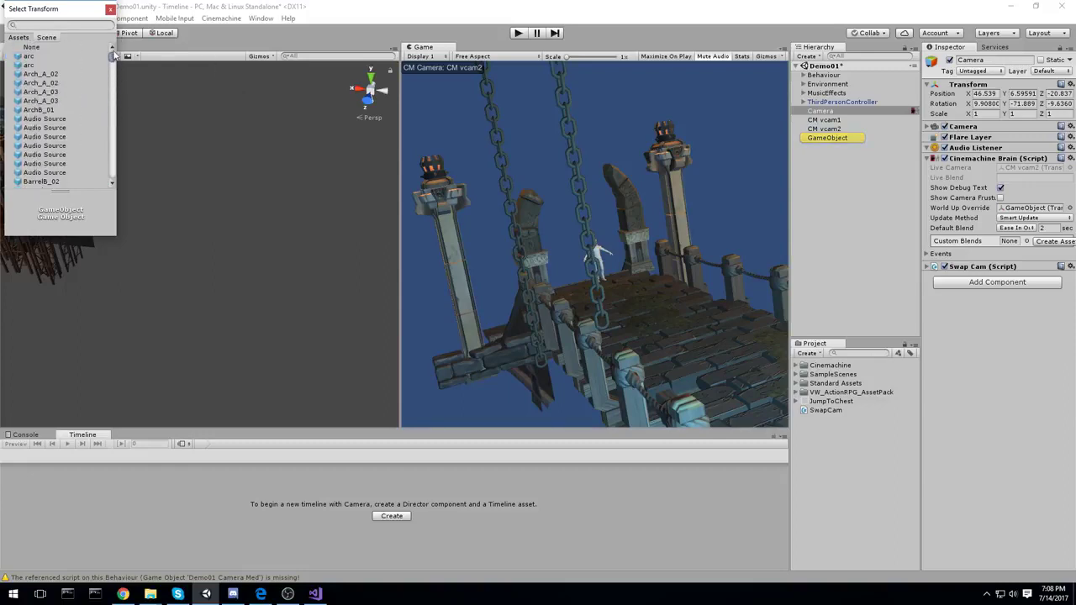
click(57, 47)
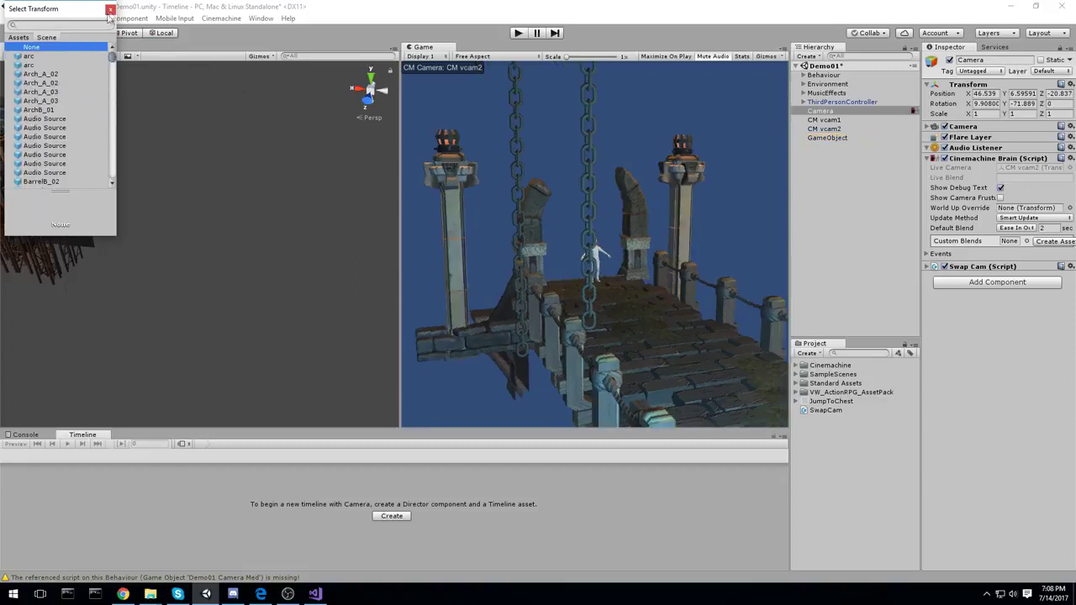
click(110, 9)
Delete the tilted GameObject from the Hierarchy and reselect the Camera
click(848, 138)
key(Delete)
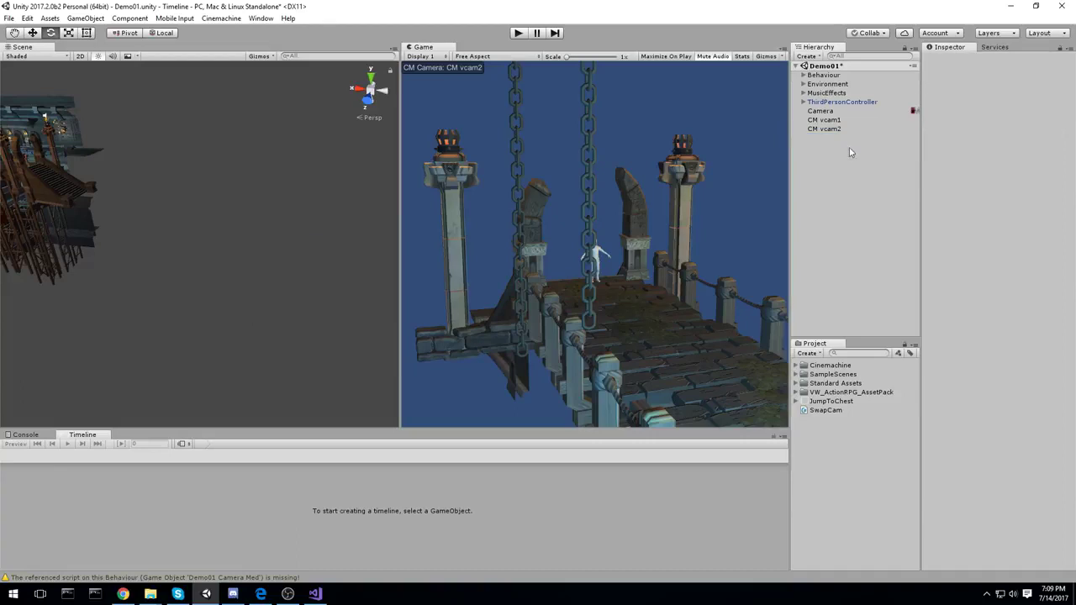
click(822, 111)
click(965, 221)
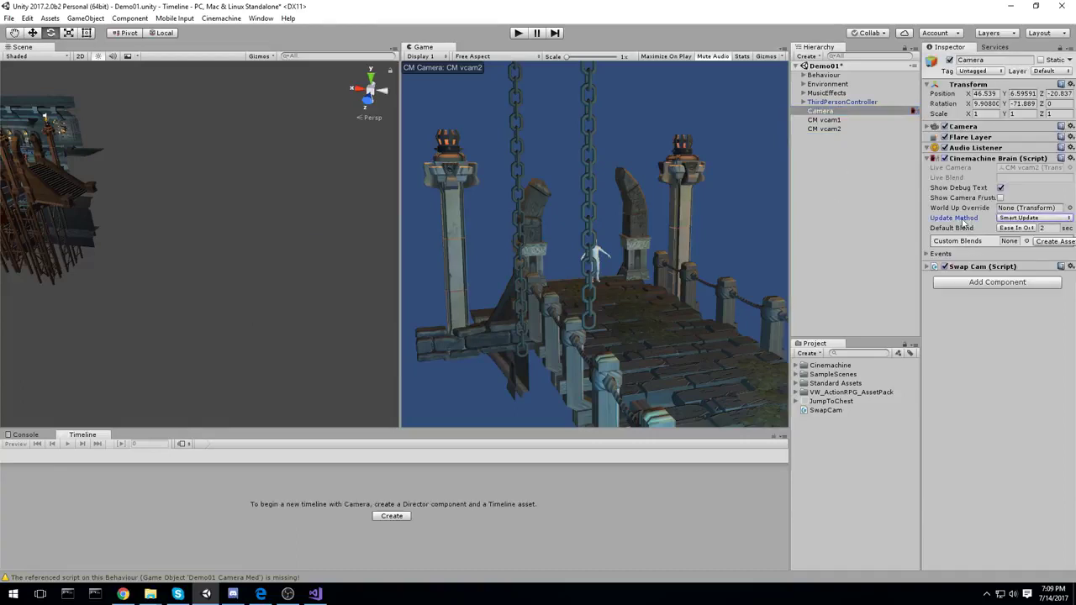
Keep the Brain's Update Method on Smart Update and run the scene in Play mode
click(1019, 218)
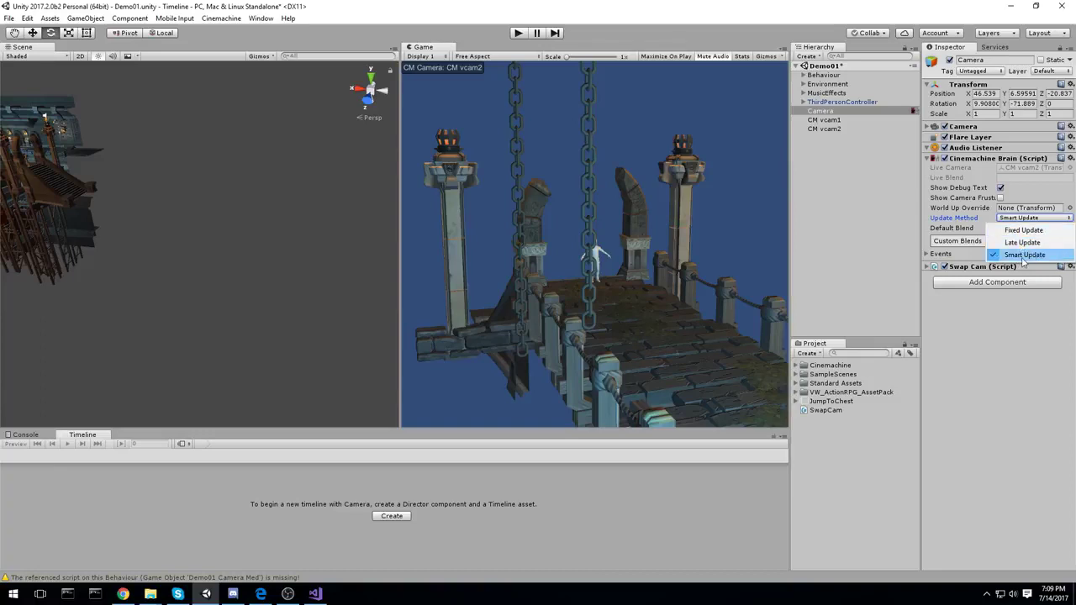
click(1023, 255)
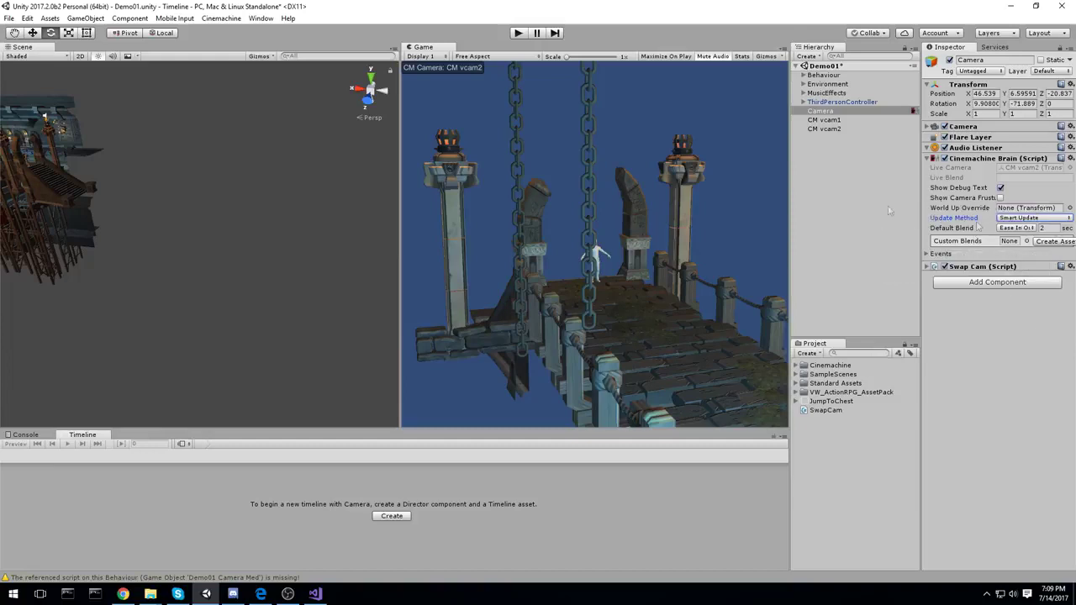
click(518, 33)
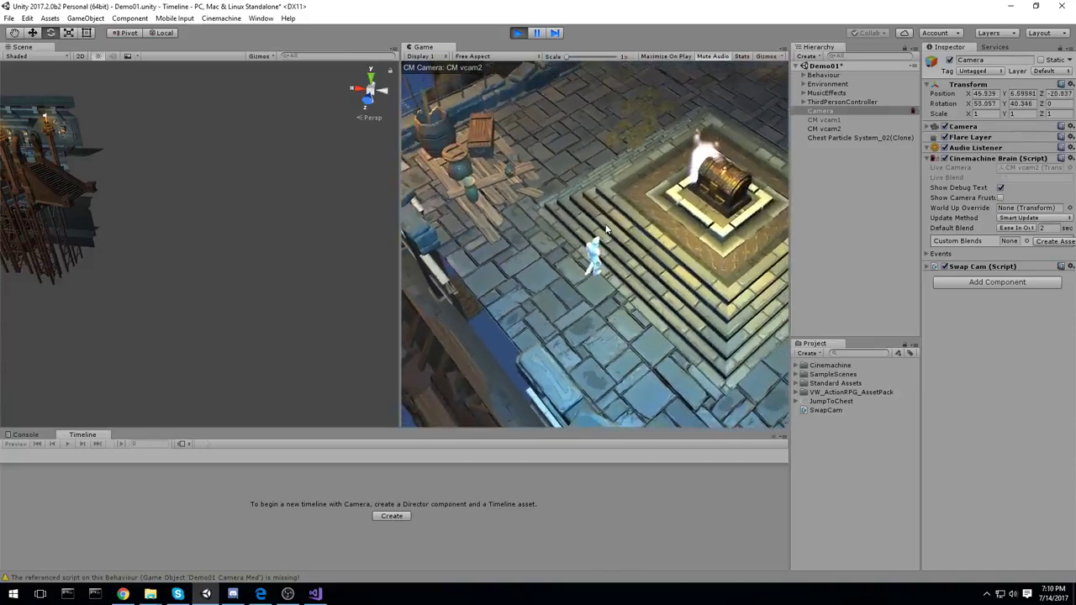
Try a Cut default blend, then switch the Default Blend to Linear while playing
click(1015, 229)
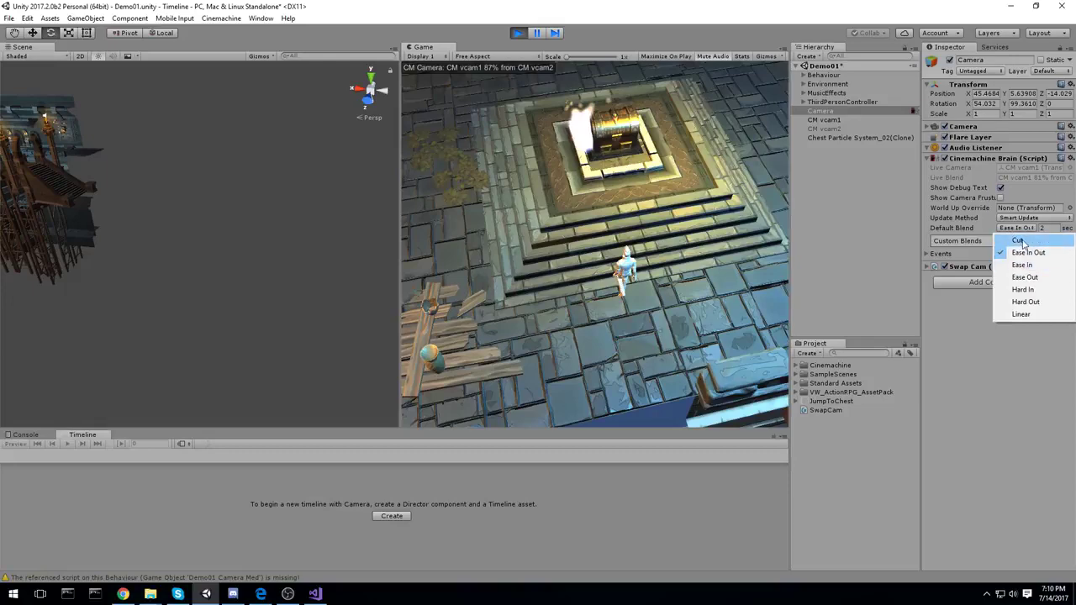
click(1020, 241)
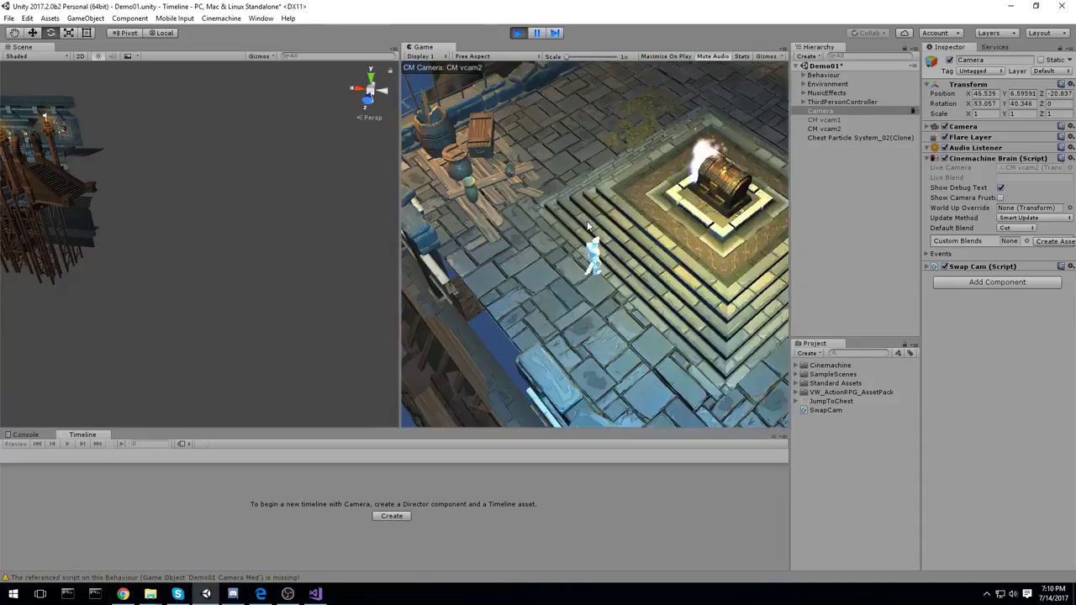
click(1017, 228)
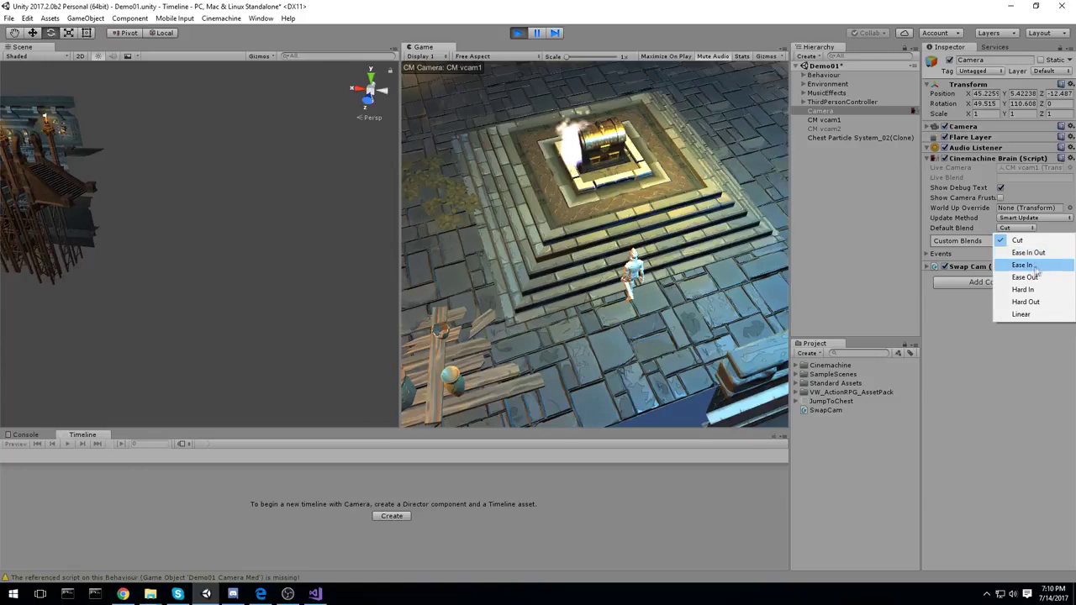
click(1039, 315)
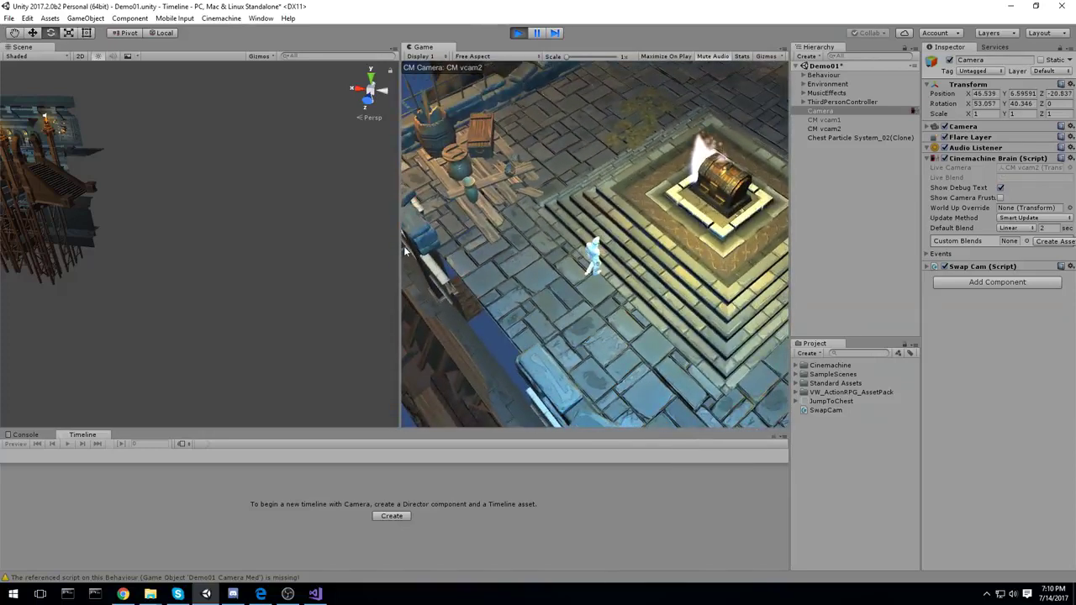
Return the Default Blend to Cut and select the empty Custom Blends field
click(1017, 228)
click(1019, 241)
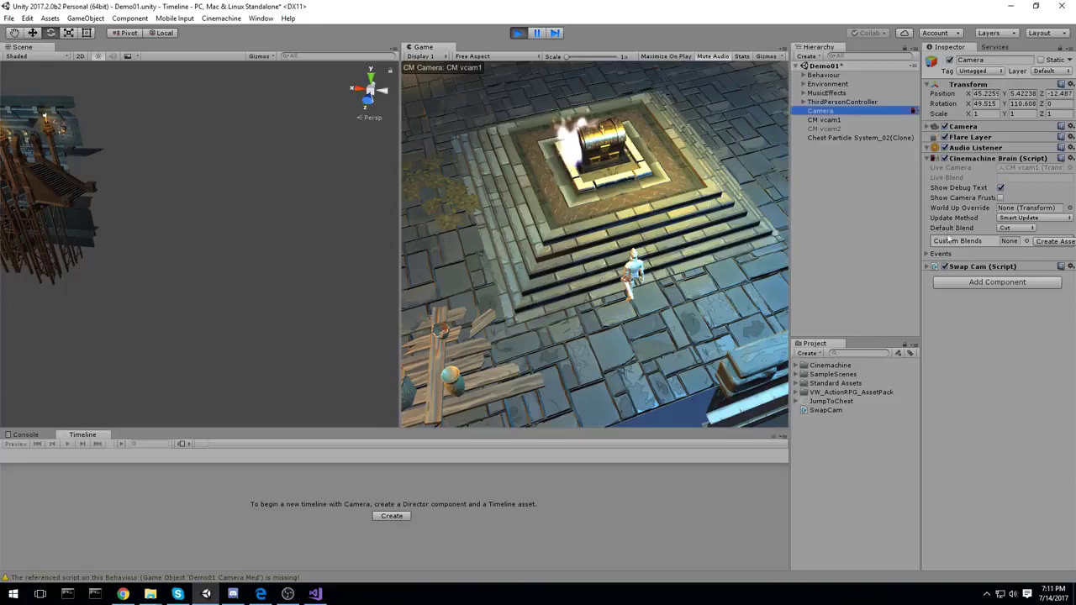
click(1008, 242)
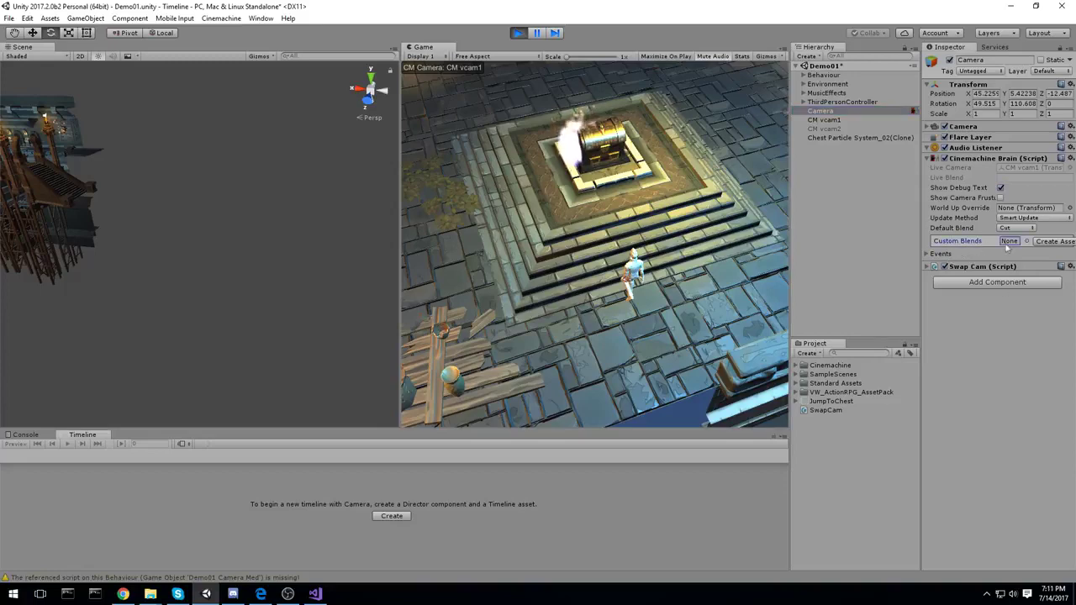
Create a custom blends asset named Blending and add a first blend row
click(1048, 244)
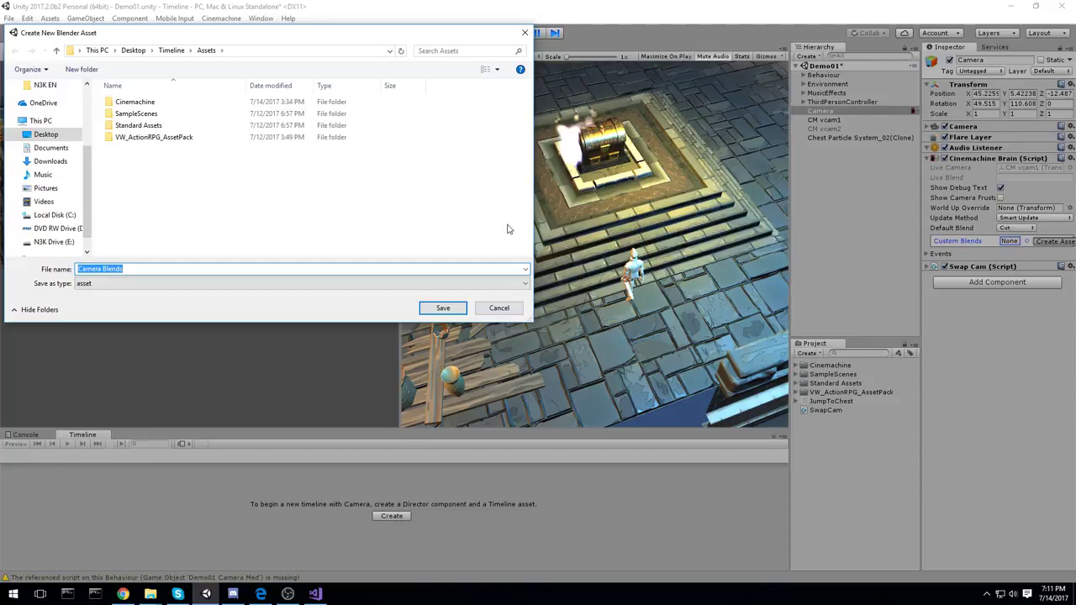
text(Ble)
key(Return)
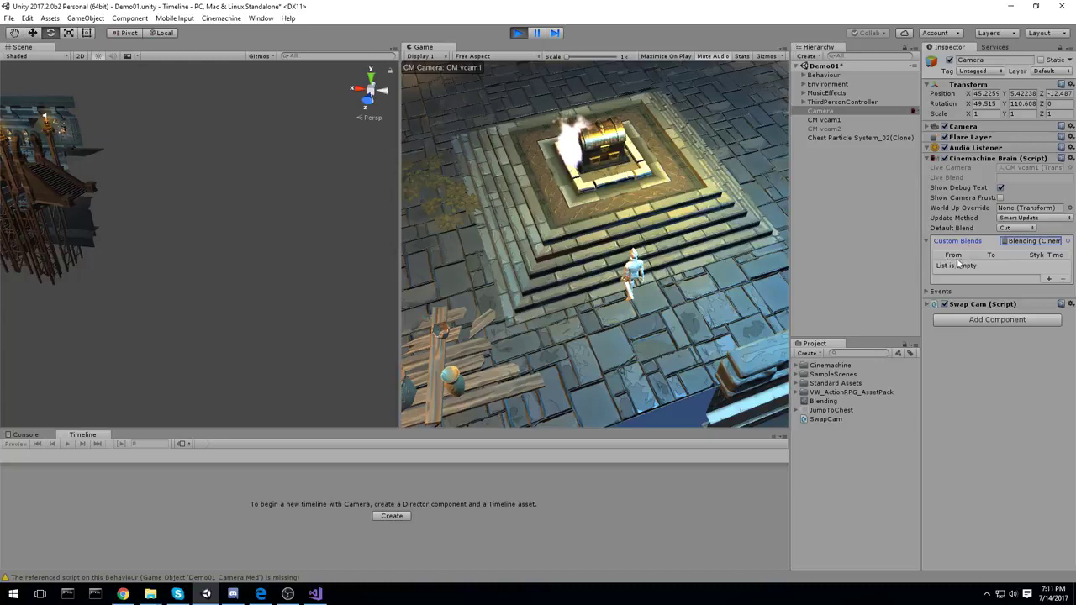
click(1049, 280)
Set the first custom blend from CM vcam1 to CM vcam2 with Ease In Out, testing with camera swaps
click(969, 268)
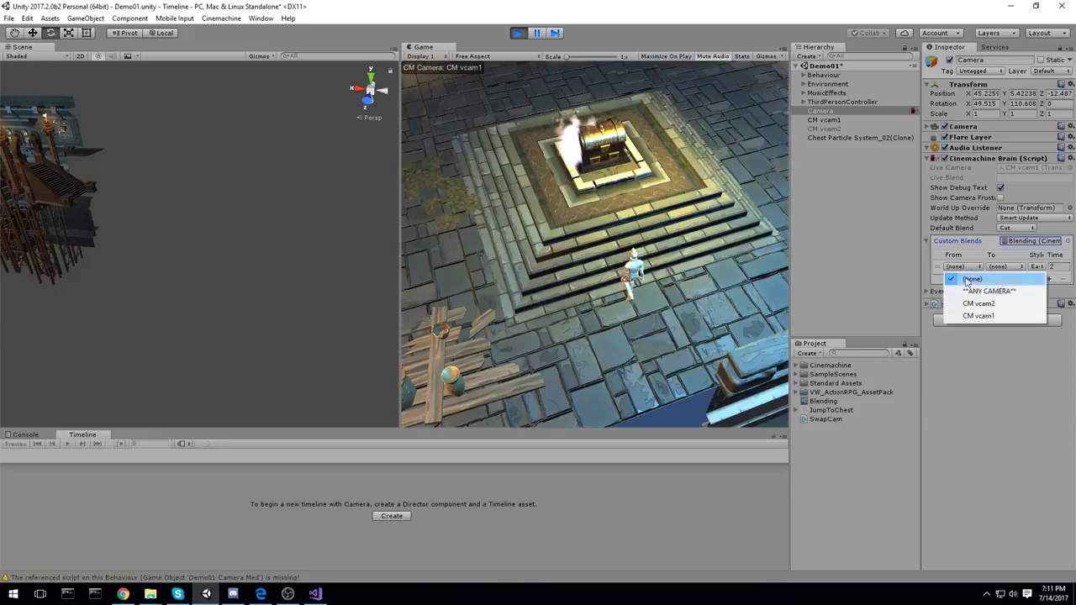
click(838, 124)
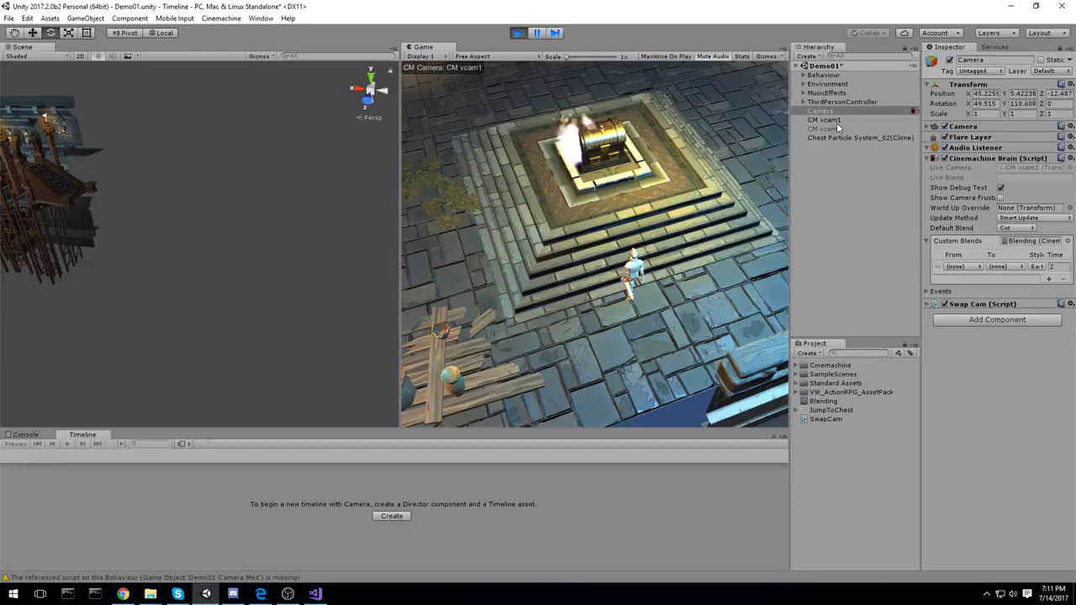
click(958, 267)
click(973, 315)
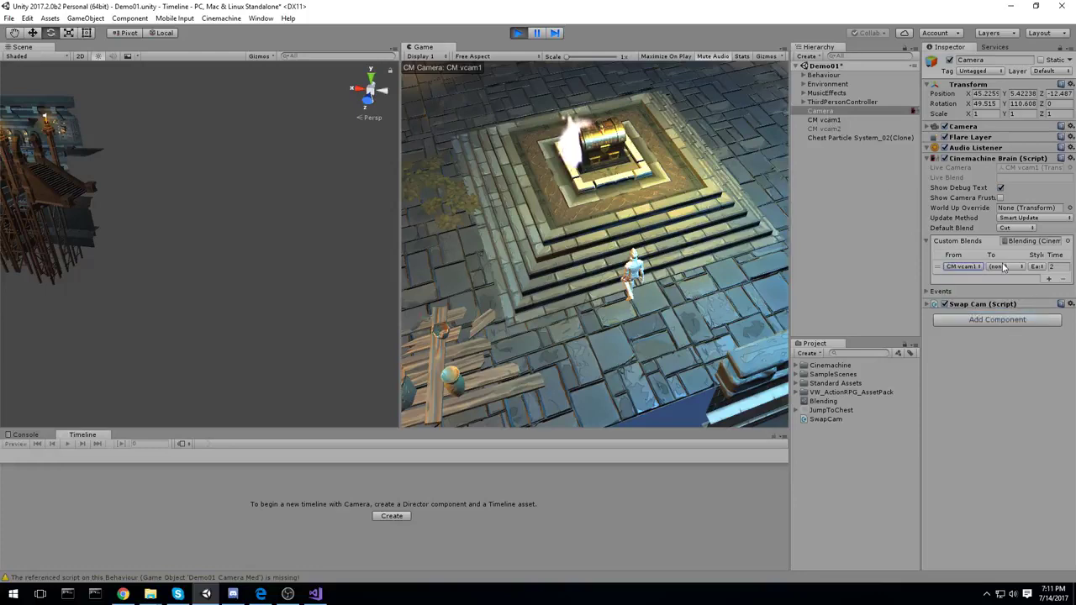
click(1003, 268)
click(1012, 304)
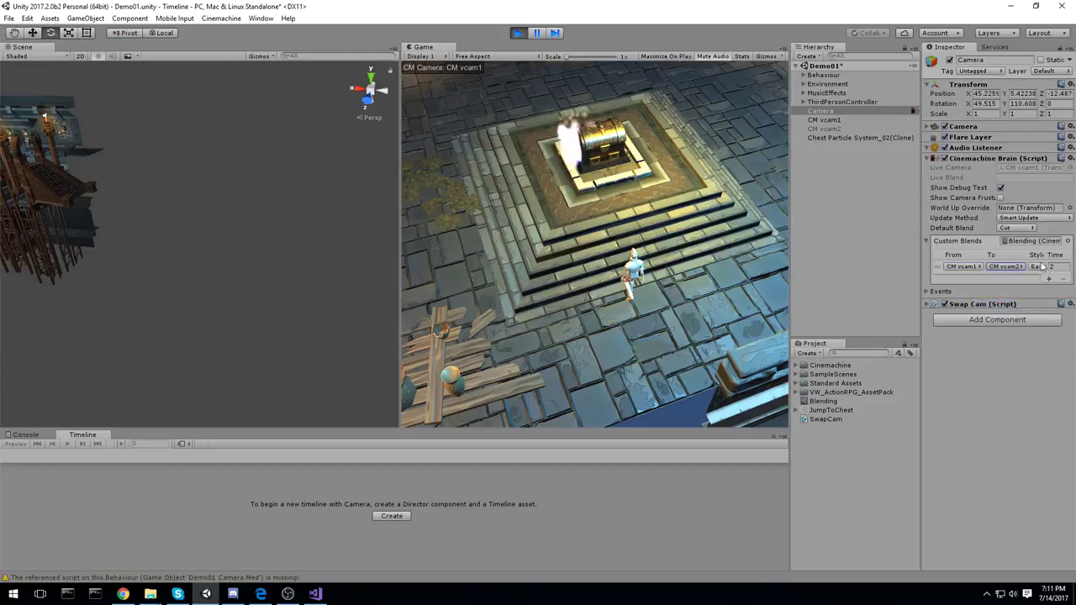
key(space)
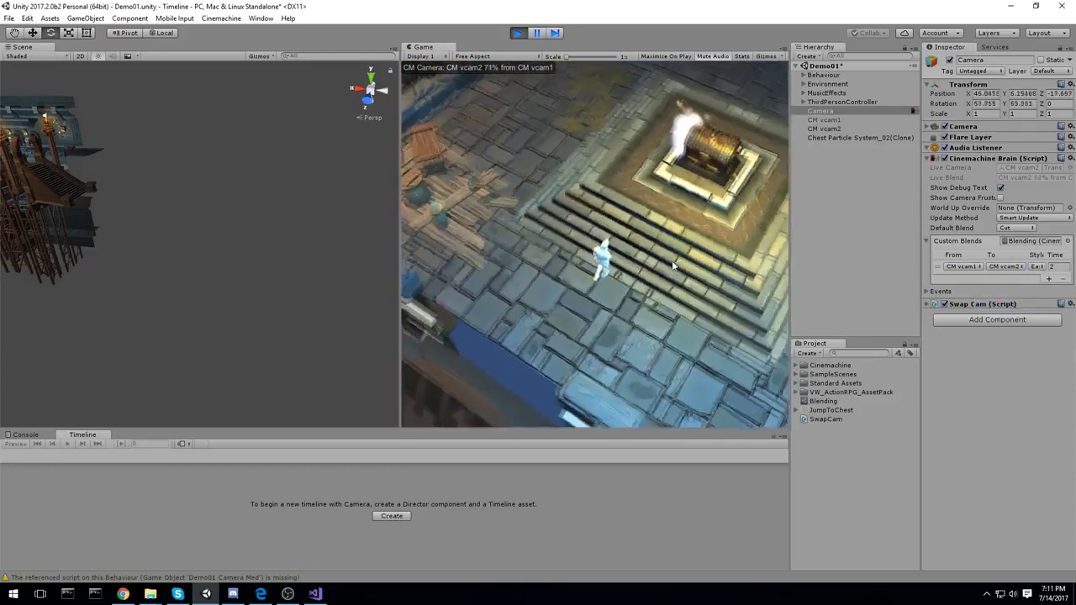
click(1037, 267)
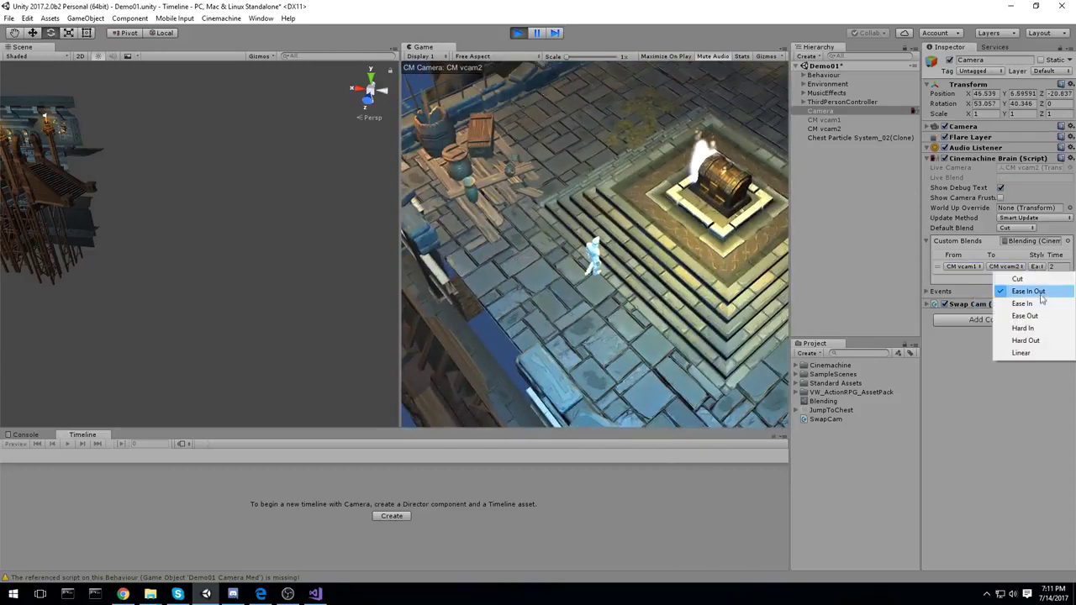
click(1029, 291)
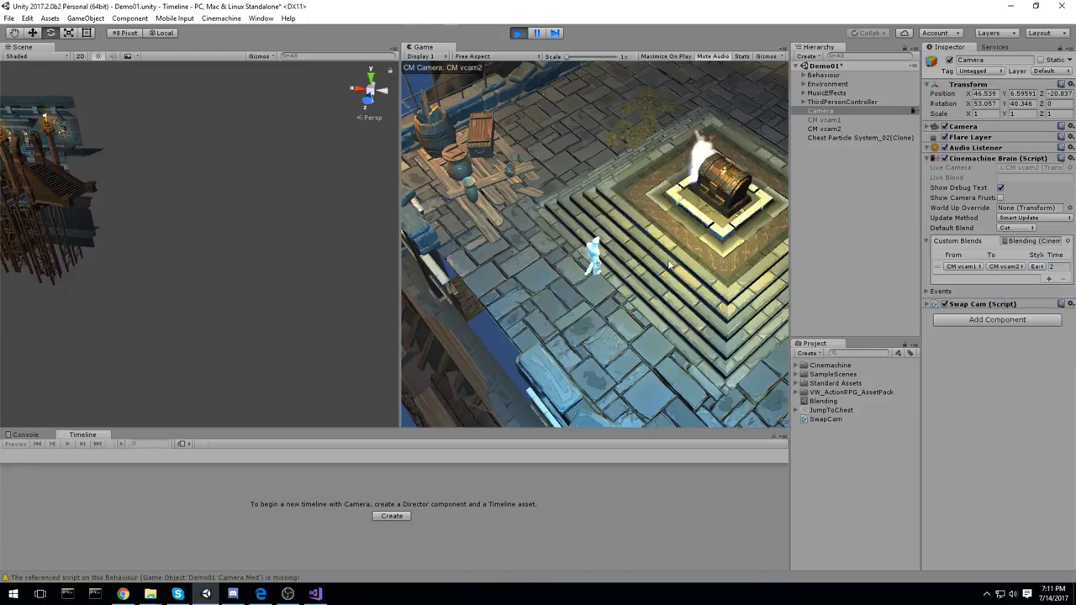
click(653, 223)
click(651, 227)
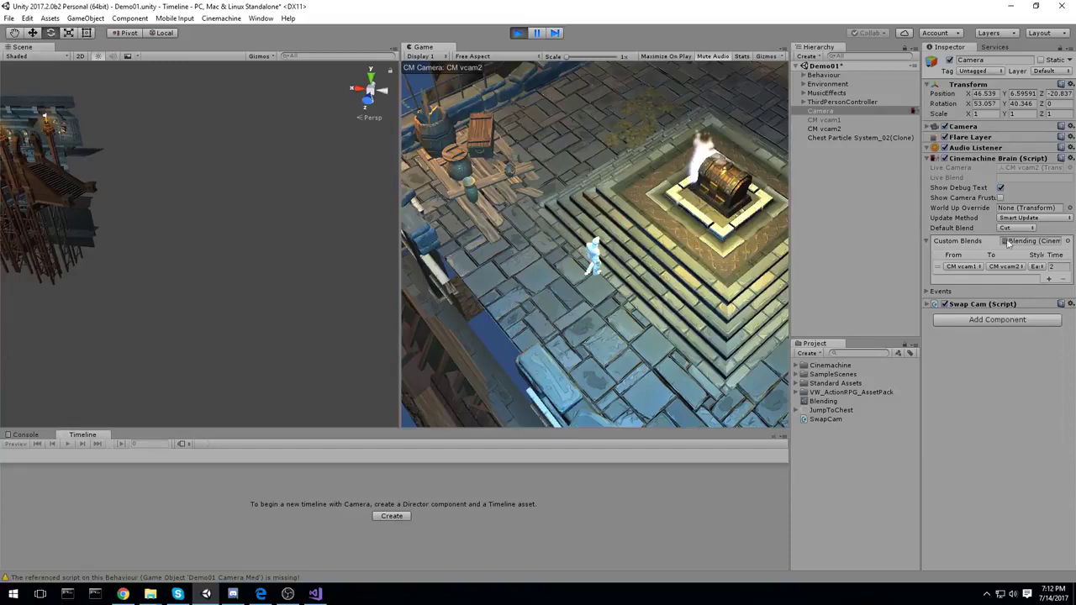
click(666, 263)
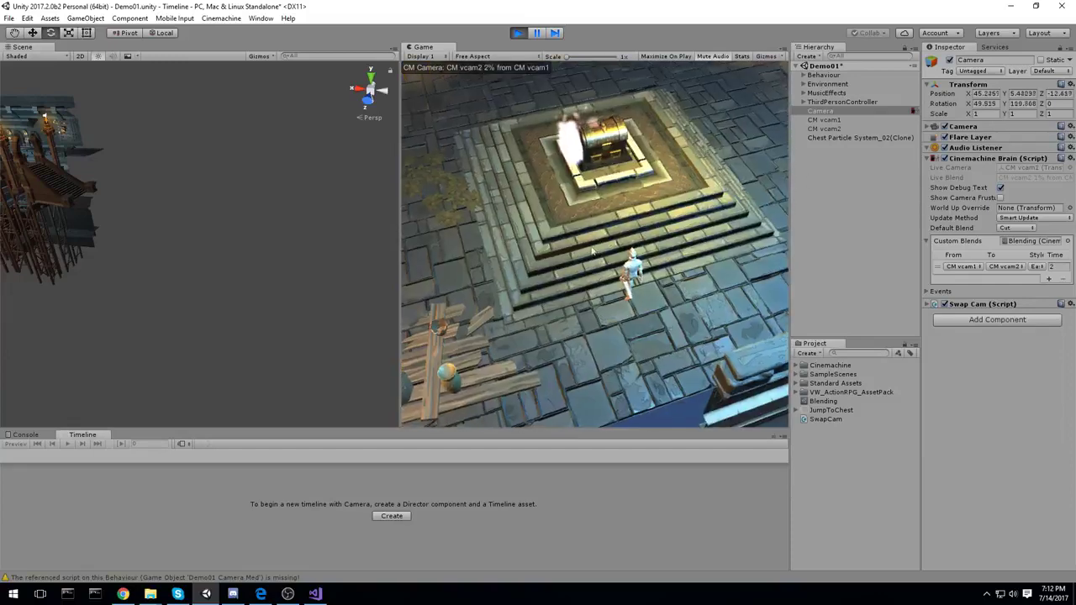
Make the Default Blend Linear, test the swap, and add a second blend entry
click(1017, 228)
click(1021, 315)
click(615, 218)
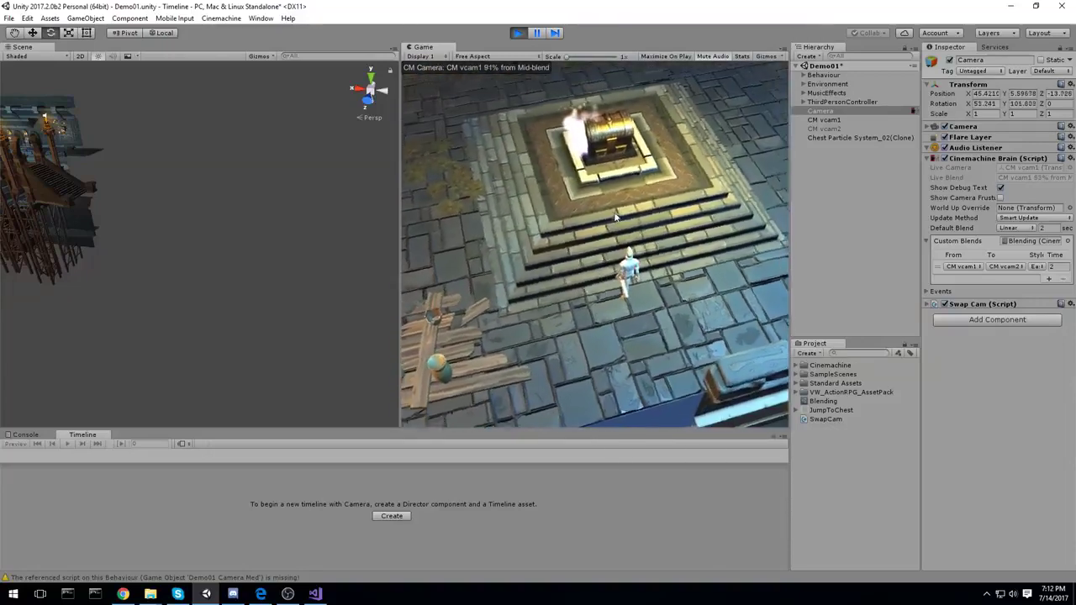
click(614, 218)
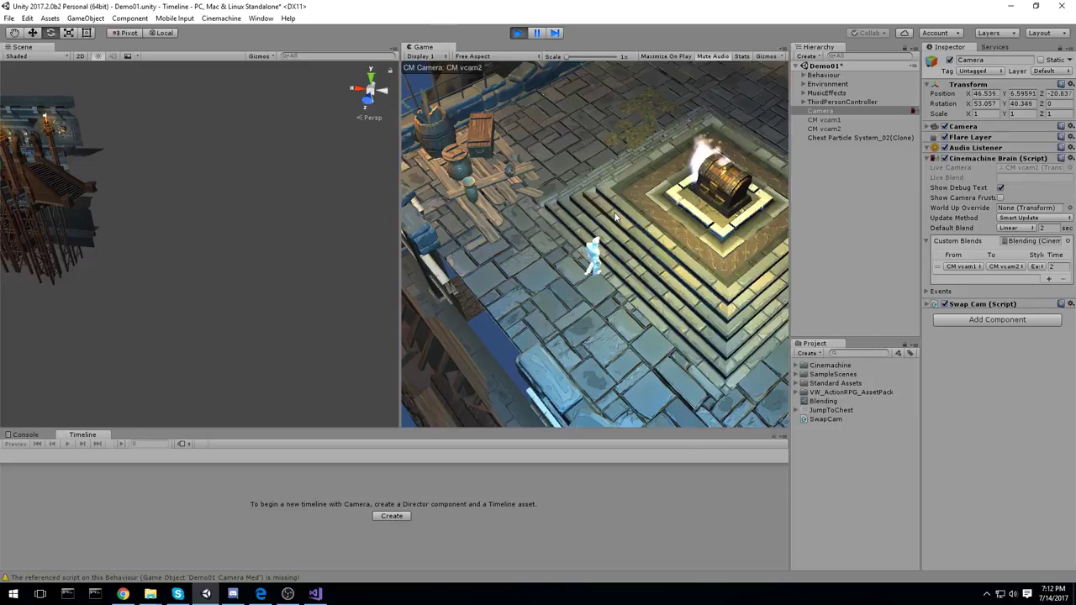
click(615, 217)
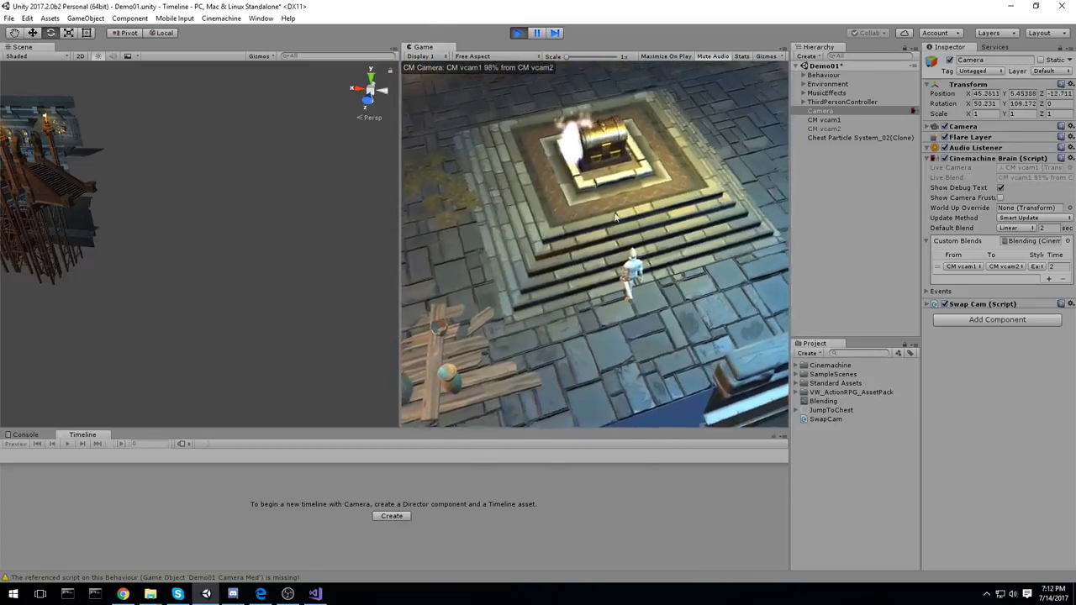
click(1049, 280)
click(965, 279)
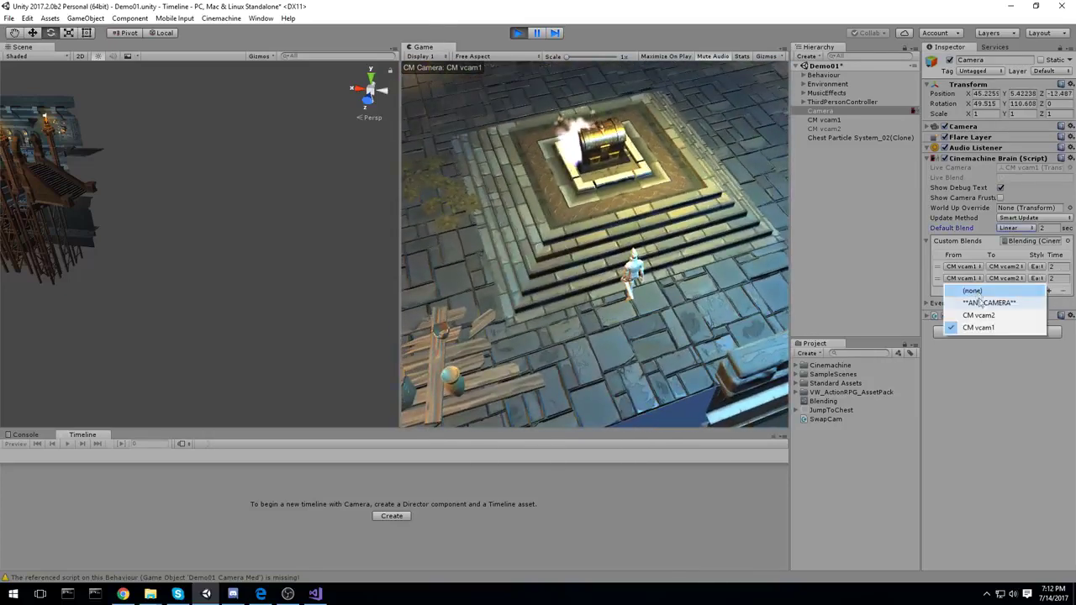
Set the second blend row from CM vcam2 to CM vcam1 with the Ease In Out style
click(988, 313)
click(1006, 278)
click(1017, 301)
click(1037, 278)
click(1017, 290)
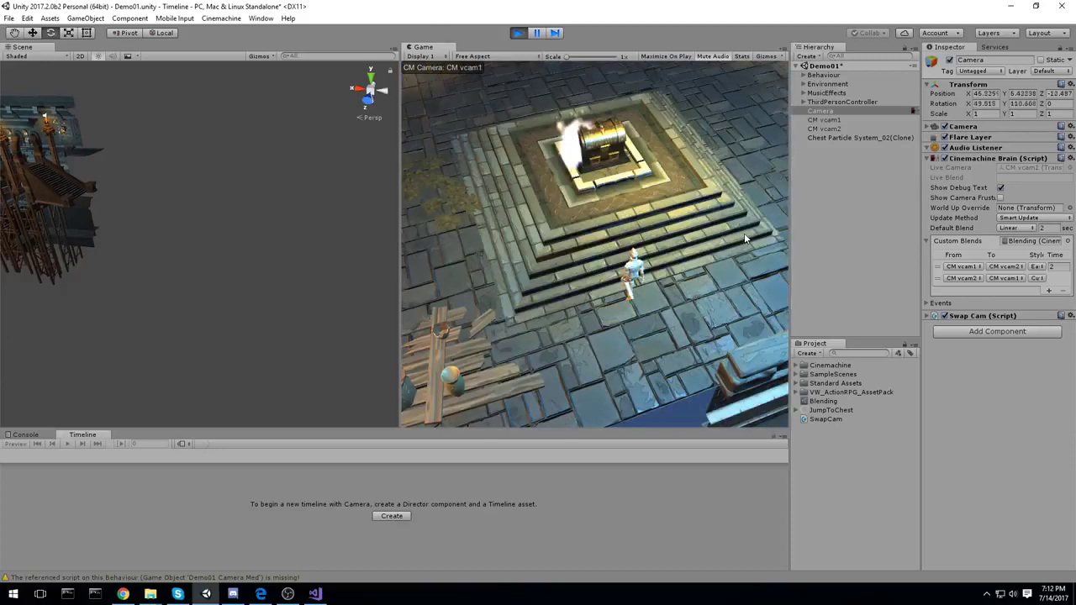
click(1038, 280)
click(1003, 302)
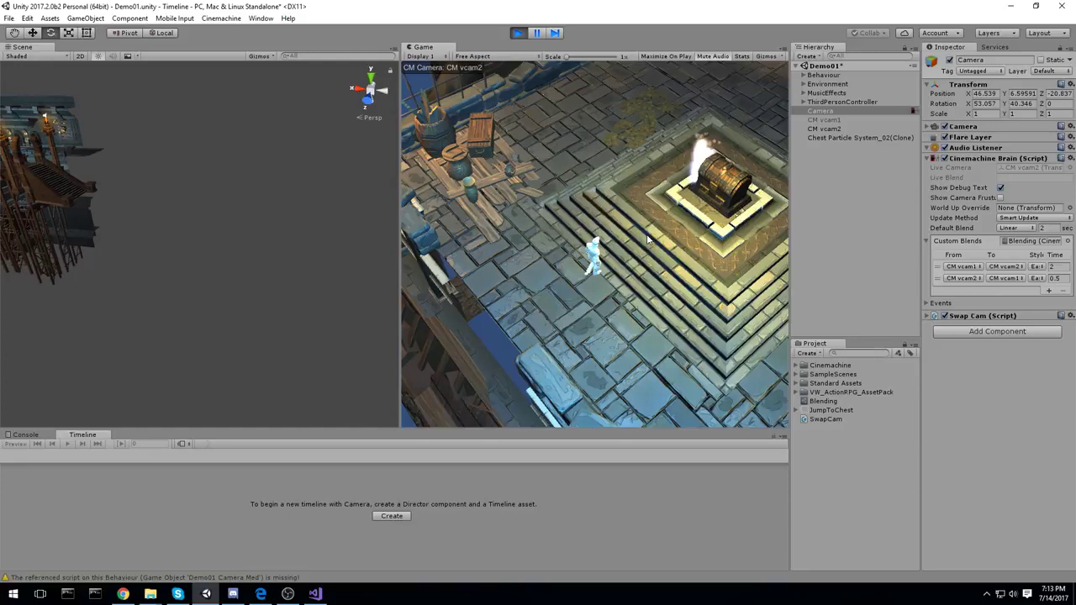
key(space)
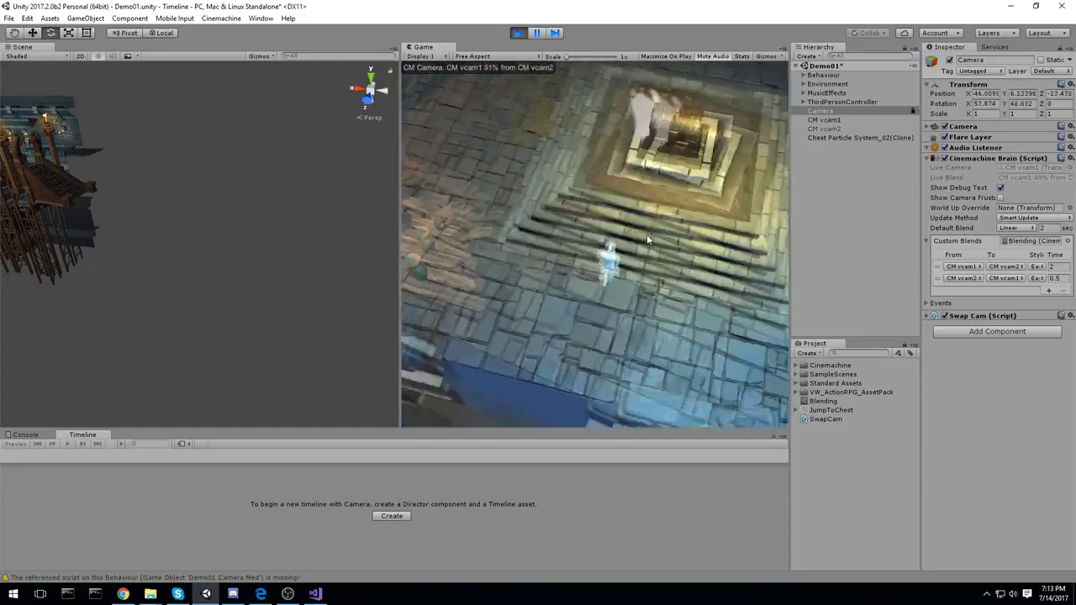
key(space)
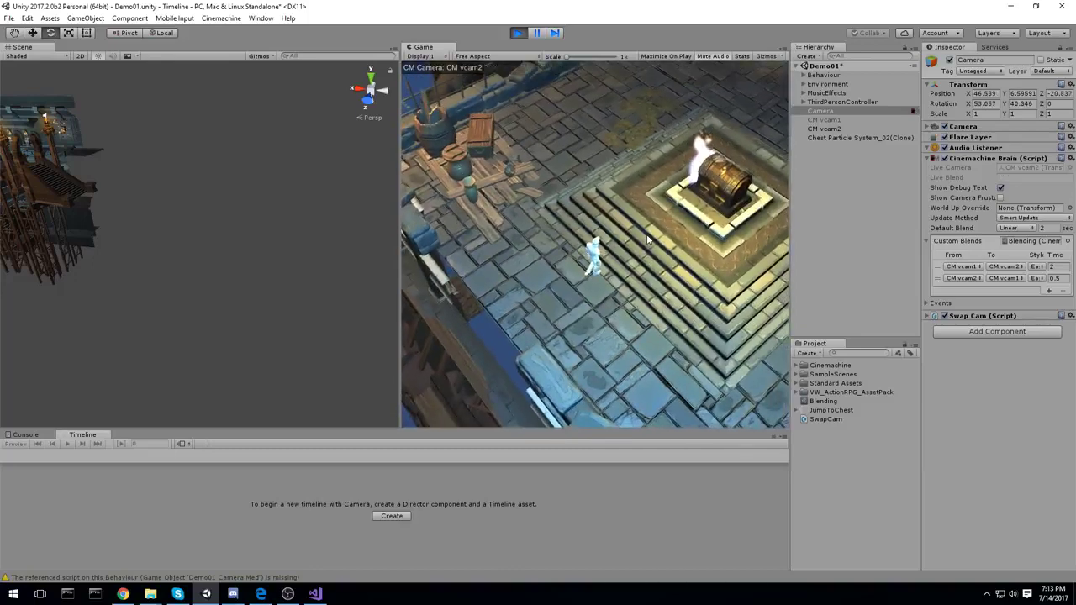
key(space)
key(space)
key(space)
key(space)
key(space)
key(space)
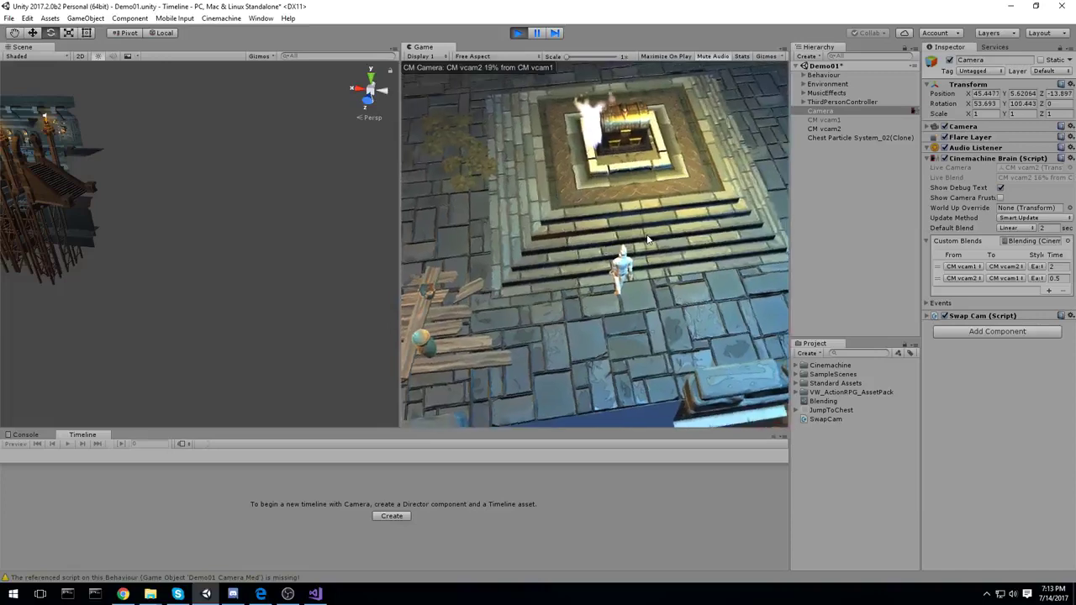
key(space)
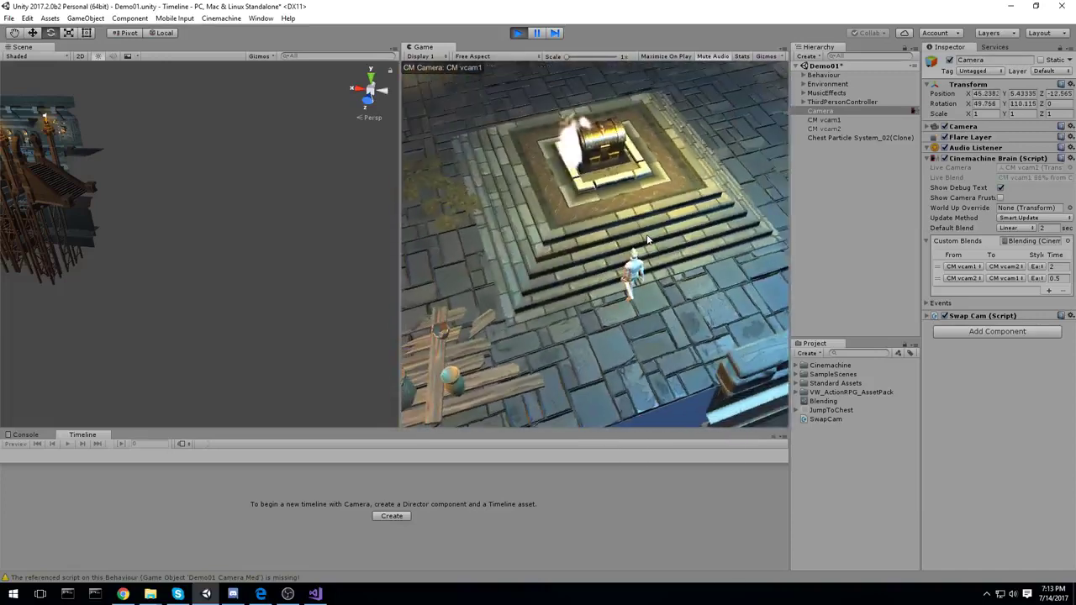